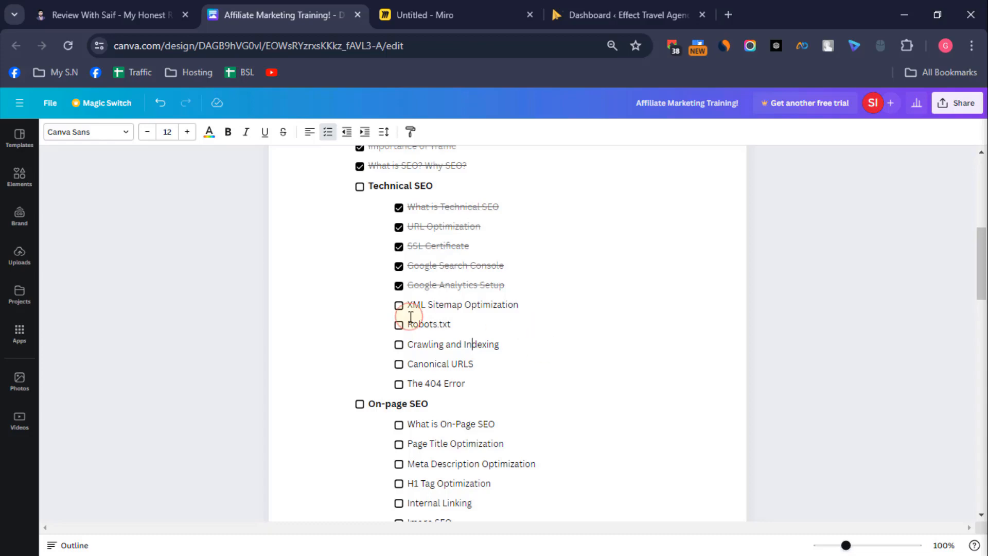
Step: View the XML Sitemap Optimization heading on the Miro board and open reviewwithsaif.com/sitemap.xml on the Review With Saif site
{"action": "left_click", "coordinate": [469, 6]}
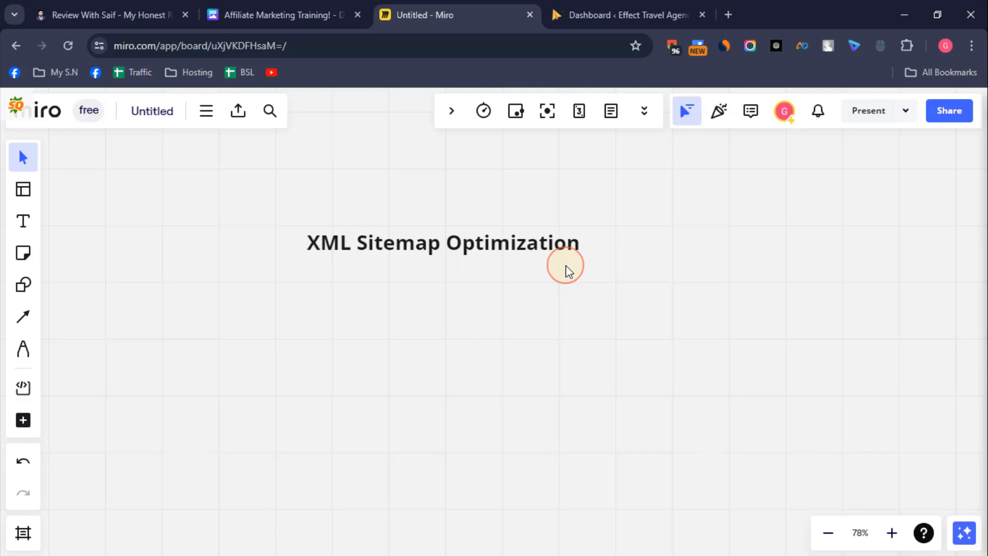
{"action": "left_click", "coordinate": [110, 14]}
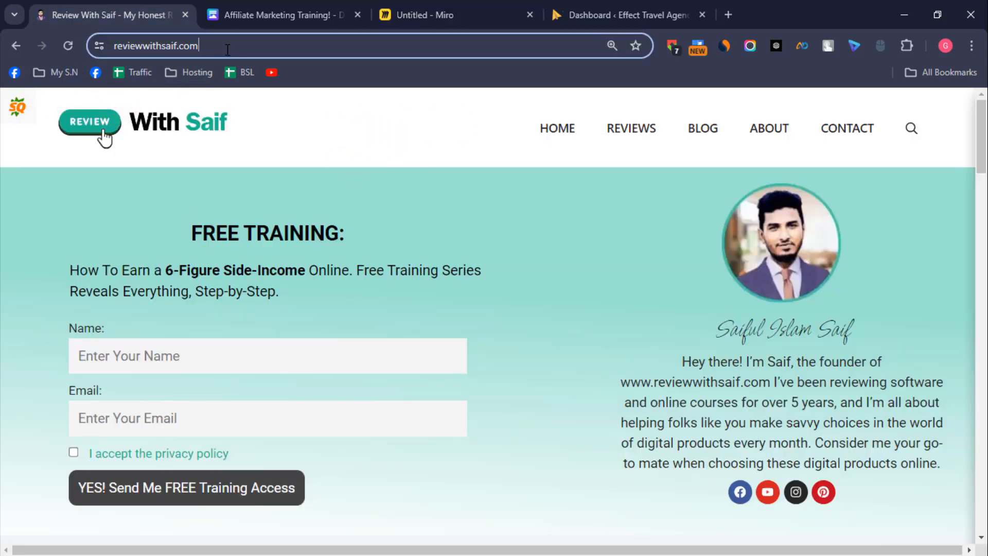
{"action": "left_click", "coordinate": [296, 41]}
{"action": "left_click", "coordinate": [251, 46]}
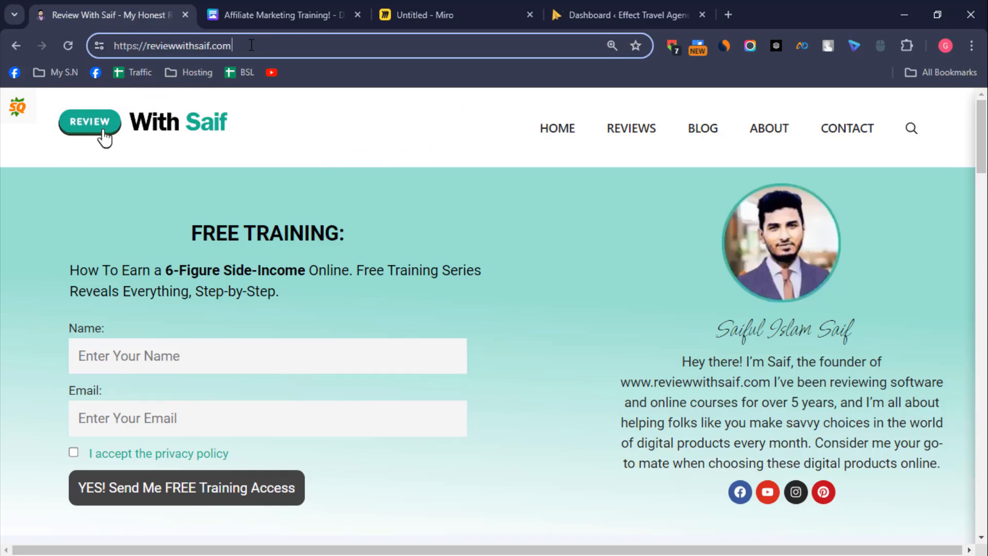
{"action": "type", "text": "/"}
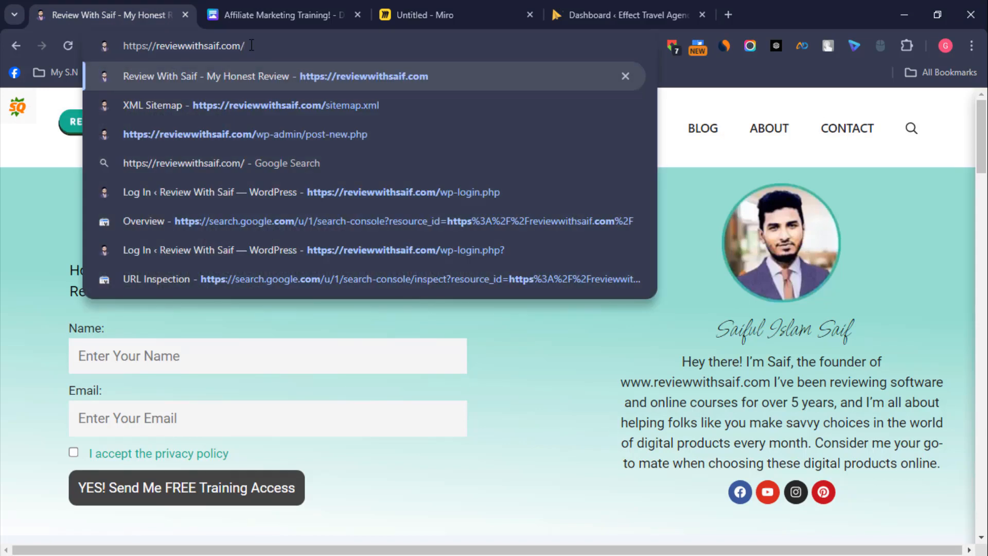
{"action": "type", "text": "site"}
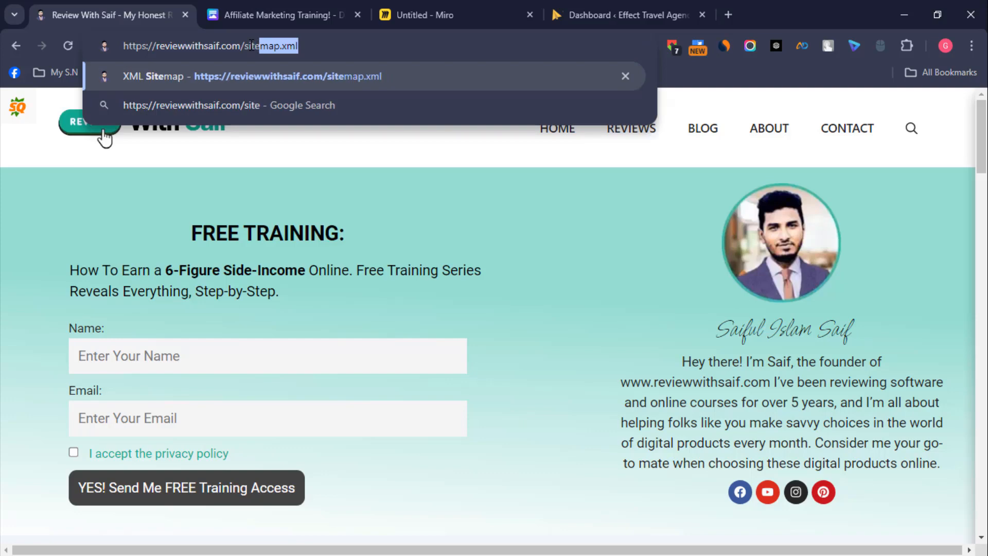
{"action": "type", "text": "map"}
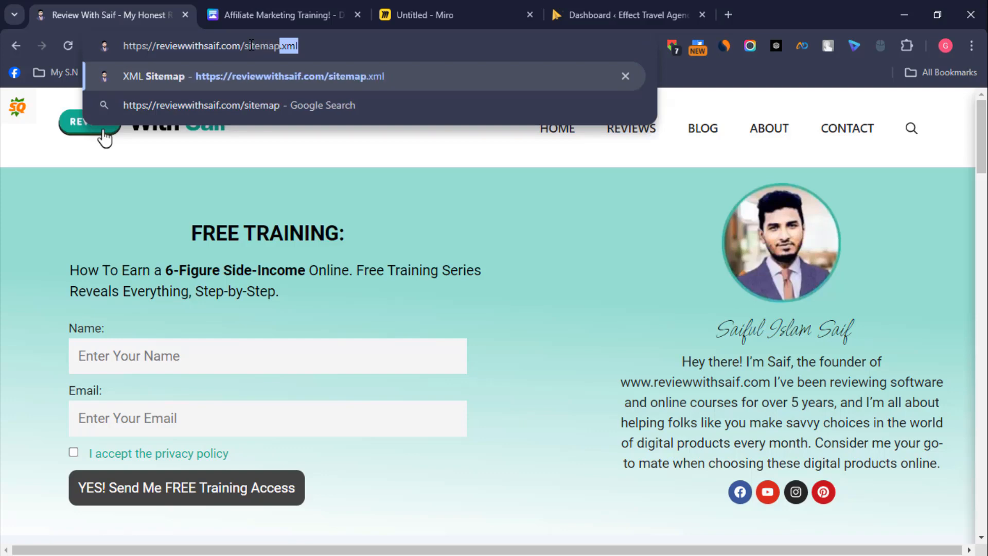
{"action": "type", "text": ".xml"}
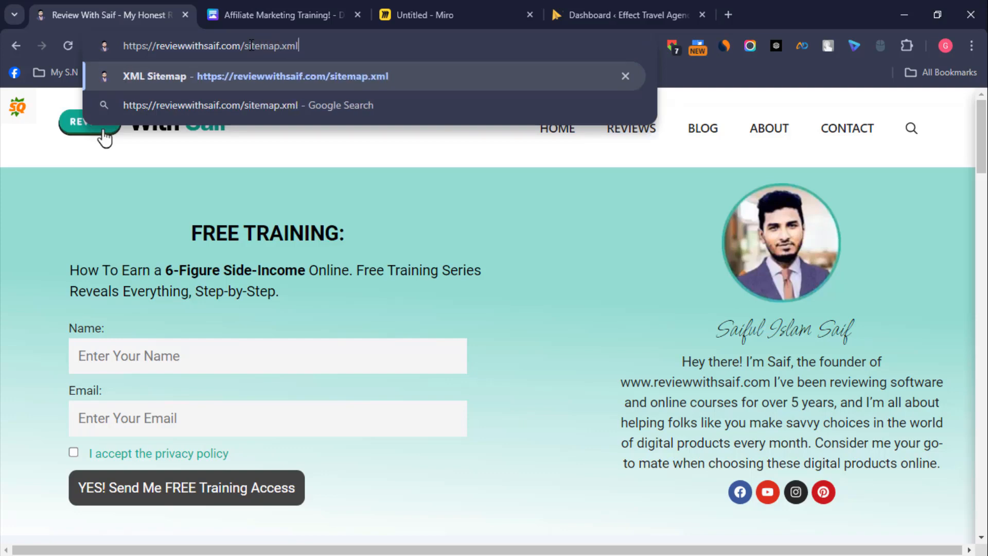
{"action": "key", "text": "Return"}
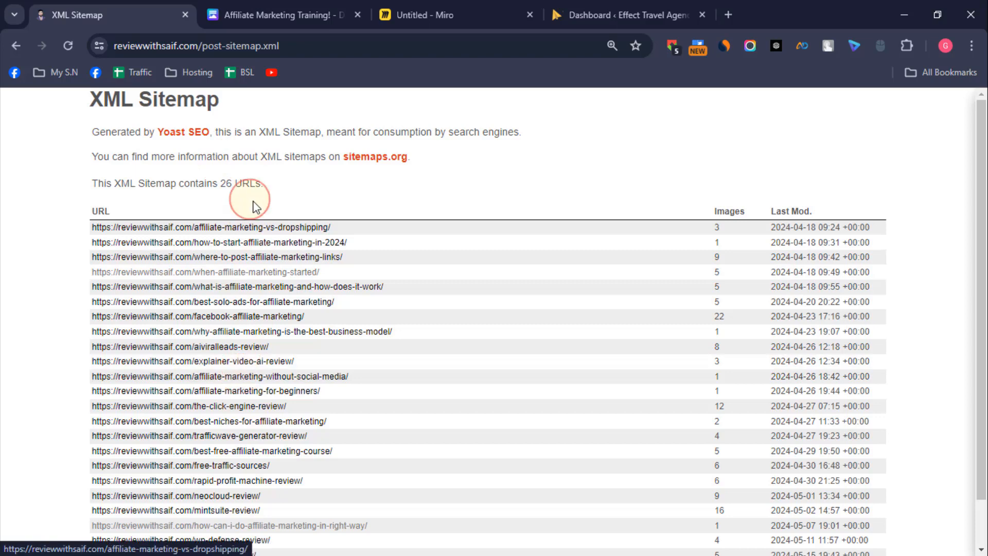
Step: Examine the list of post URLs in the Review With Saif post sitemap
{"action": "scroll", "coordinate": [286, 533], "scroll_direction": "down", "scroll_amount": 1}
{"action": "scroll", "coordinate": [287, 538], "scroll_direction": "up", "scroll_amount": 1}
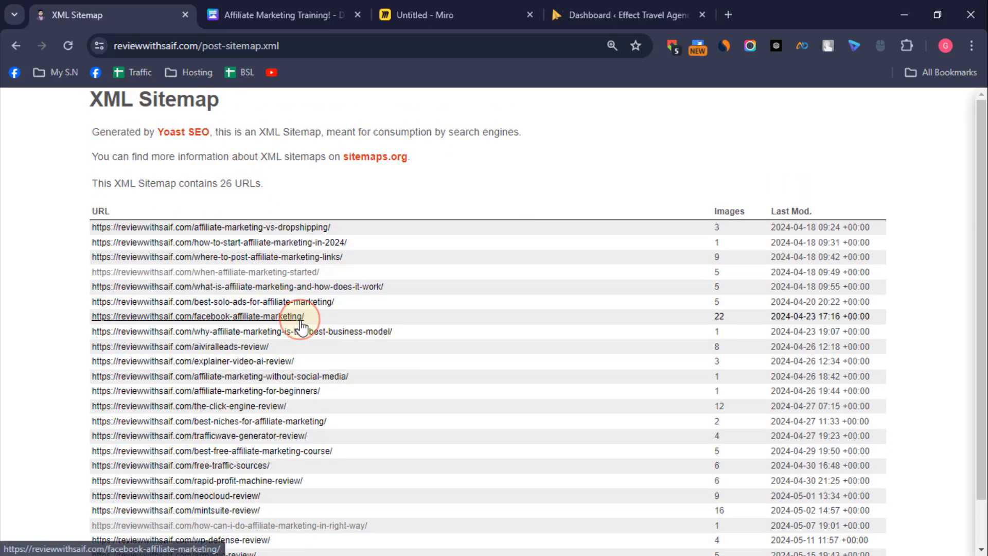
{"action": "scroll", "coordinate": [307, 324], "scroll_direction": "down", "scroll_amount": 1}
{"action": "scroll", "coordinate": [304, 319], "scroll_direction": "up", "scroll_amount": 1}
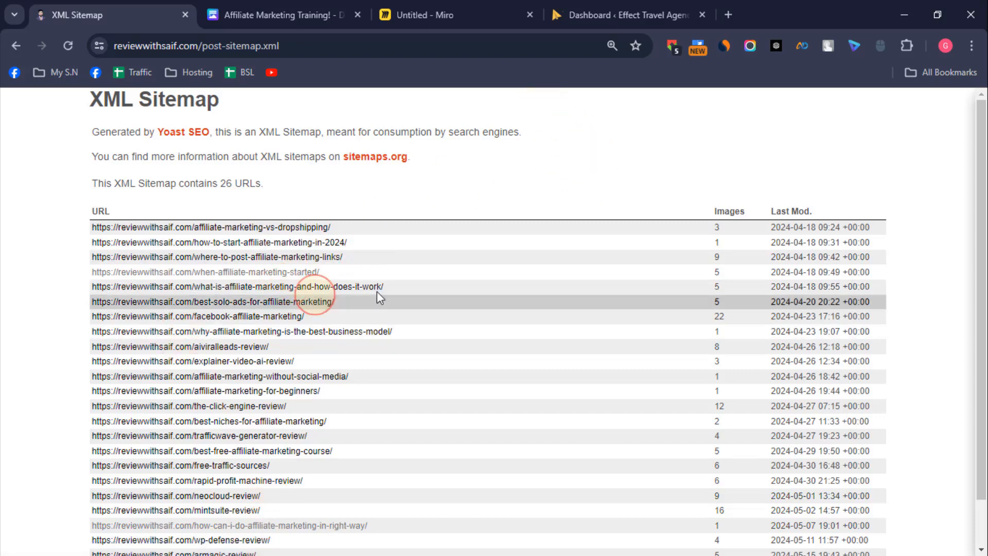
Step: Go to the Effect Travel Agency site and open its sitemap address, effecttravelagency.com/sitemap.xml
{"action": "left_click", "coordinate": [620, 6]}
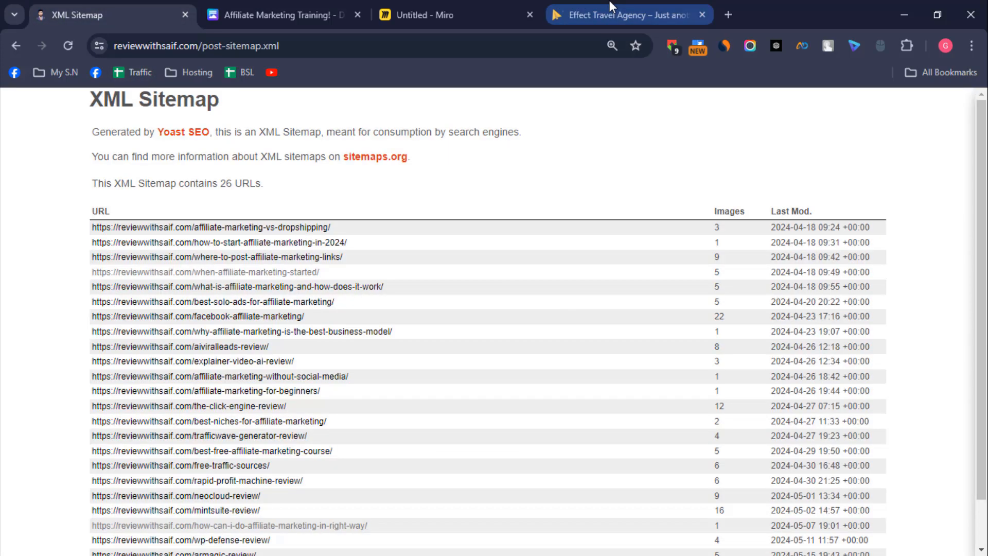
{"action": "left_click", "coordinate": [609, 2]}
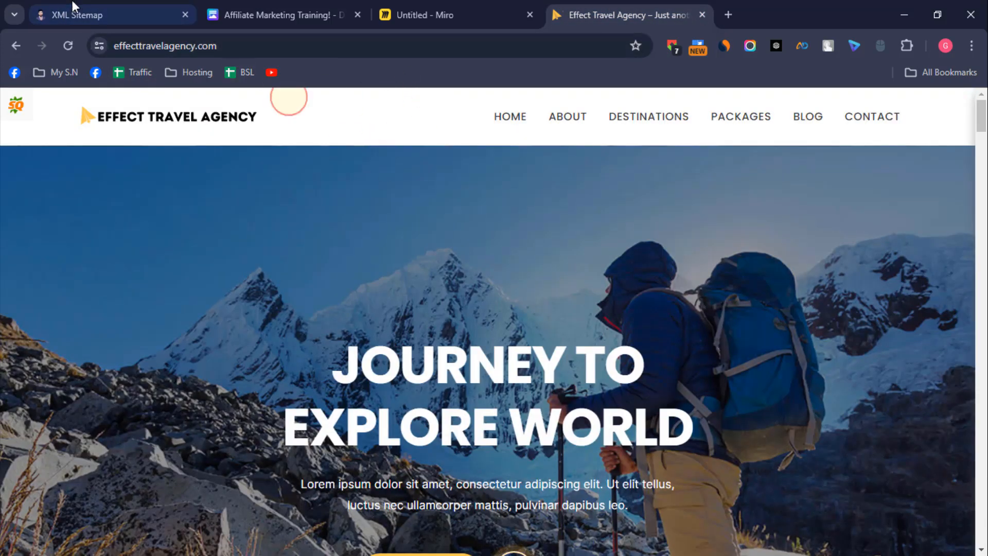
{"action": "left_click", "coordinate": [75, 13]}
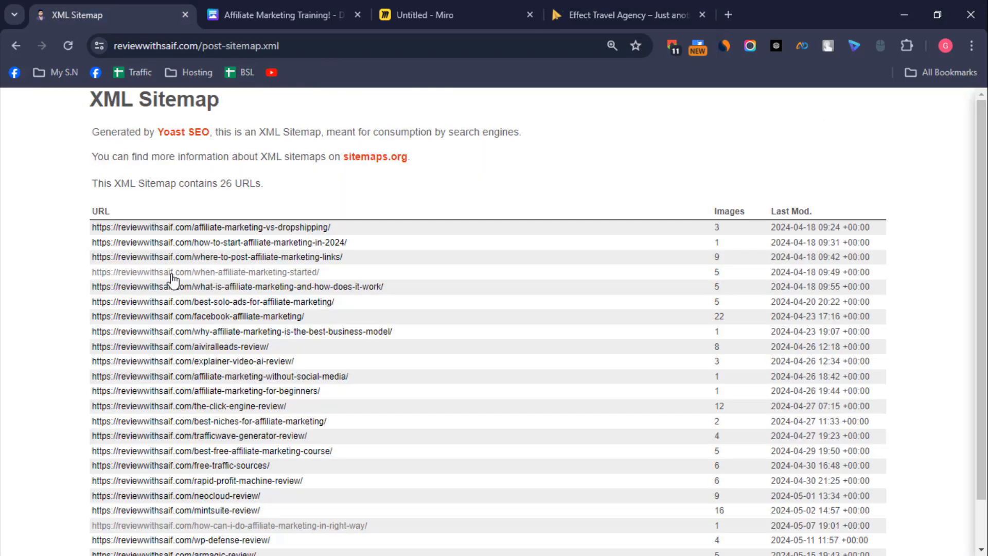
{"action": "left_click", "coordinate": [596, 6]}
{"action": "left_click", "coordinate": [265, 46]}
{"action": "left_click", "coordinate": [338, 46]}
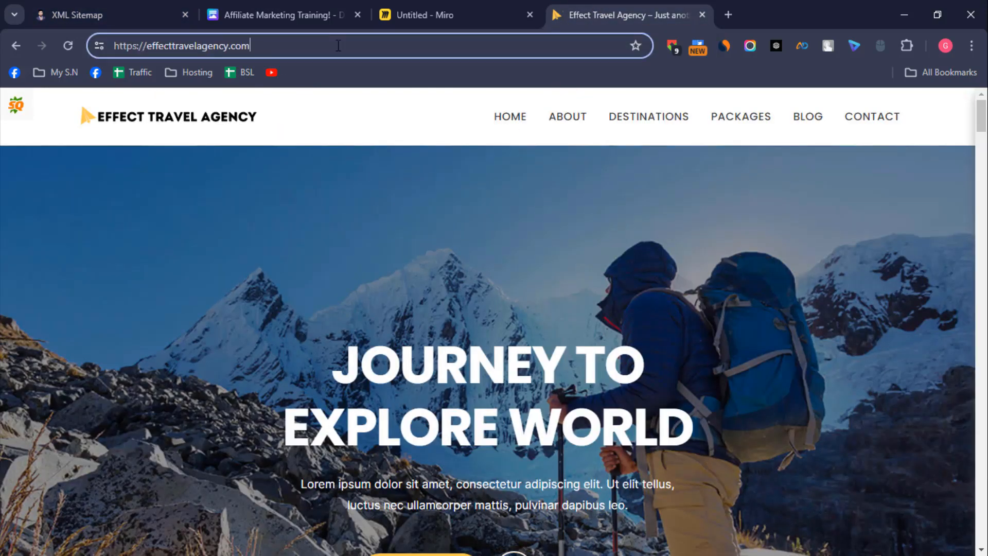
{"action": "type", "text": "/"}
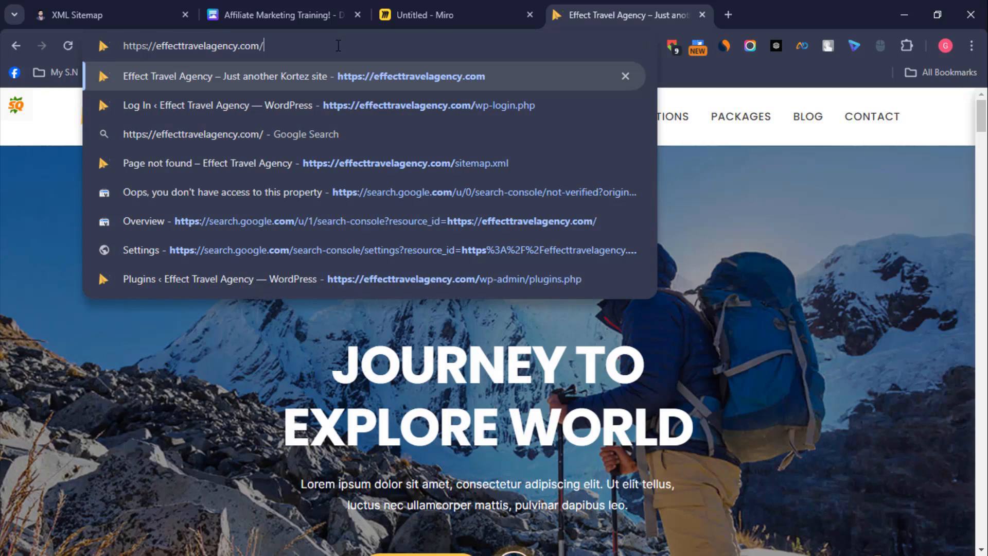
{"action": "type", "text": "site"}
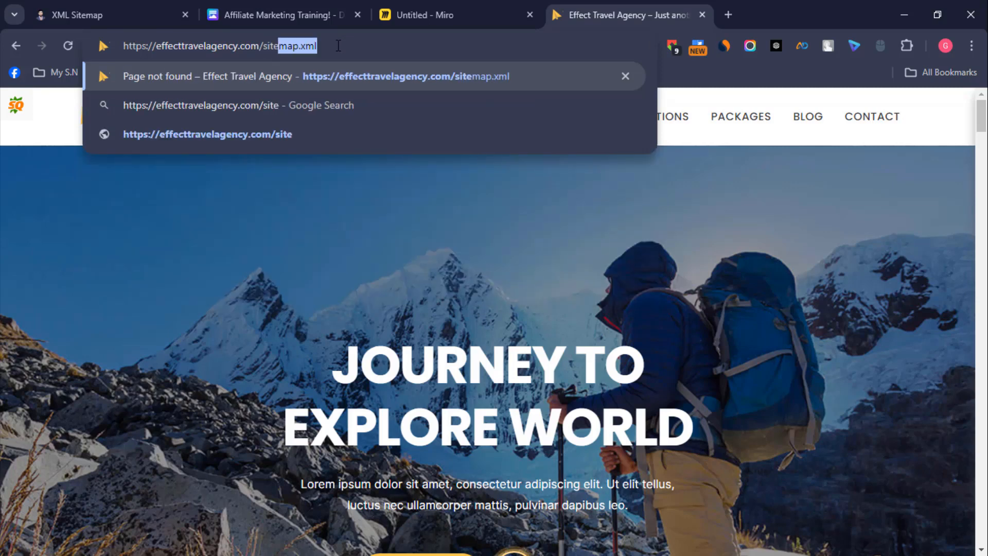
{"action": "key", "text": "Right"}
{"action": "key", "text": "Return"}
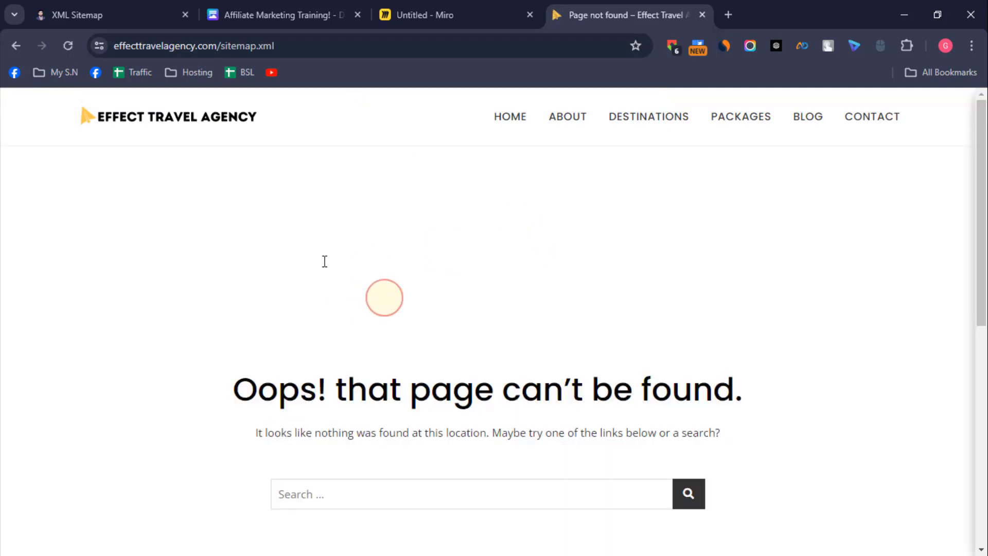
Step: Compare the Effect Travel Agency sitemap page with the Review With Saif post sitemap
{"action": "left_click", "coordinate": [77, 15]}
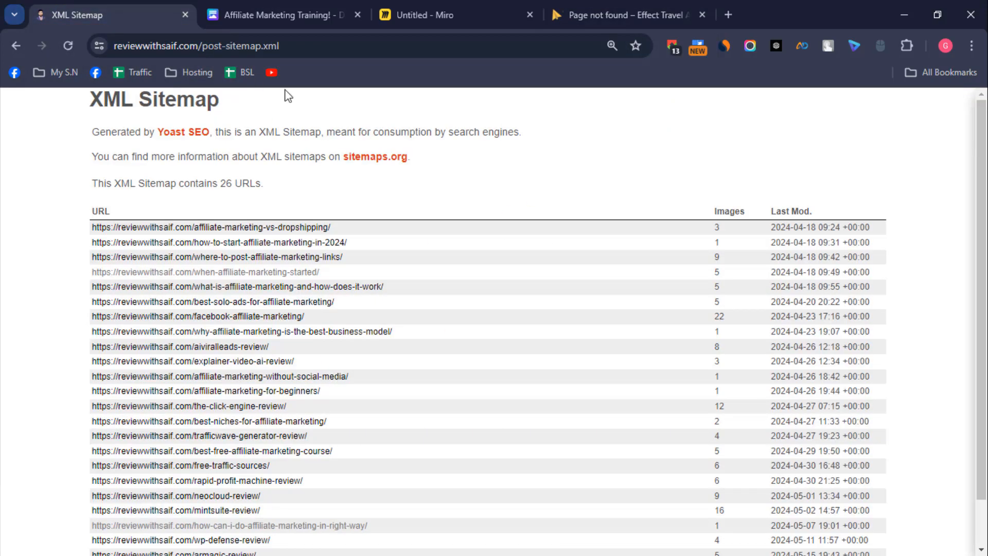
{"action": "left_click", "coordinate": [675, 7]}
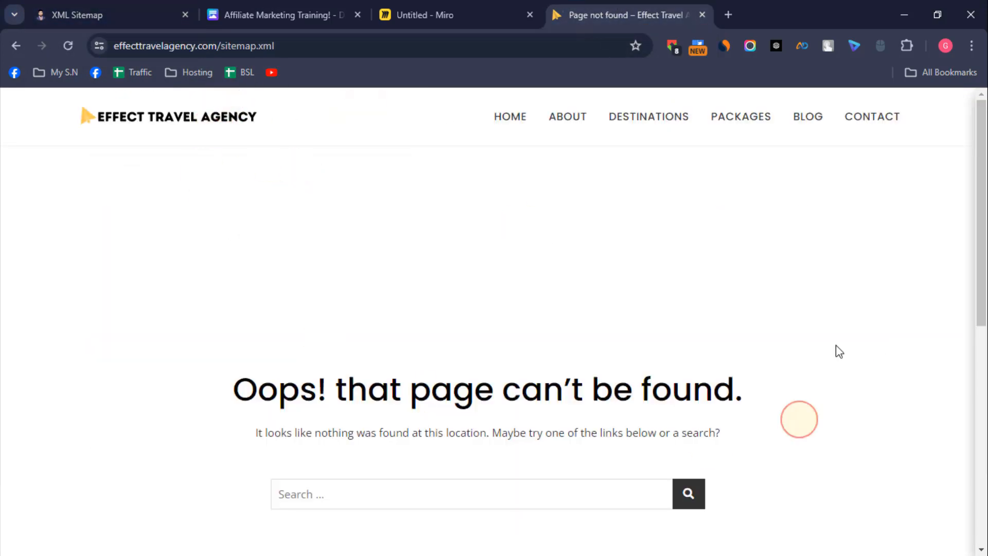
{"action": "scroll", "coordinate": [423, 379], "scroll_direction": "down", "scroll_amount": 5}
{"action": "scroll", "coordinate": [521, 398], "scroll_direction": "up", "scroll_amount": 4}
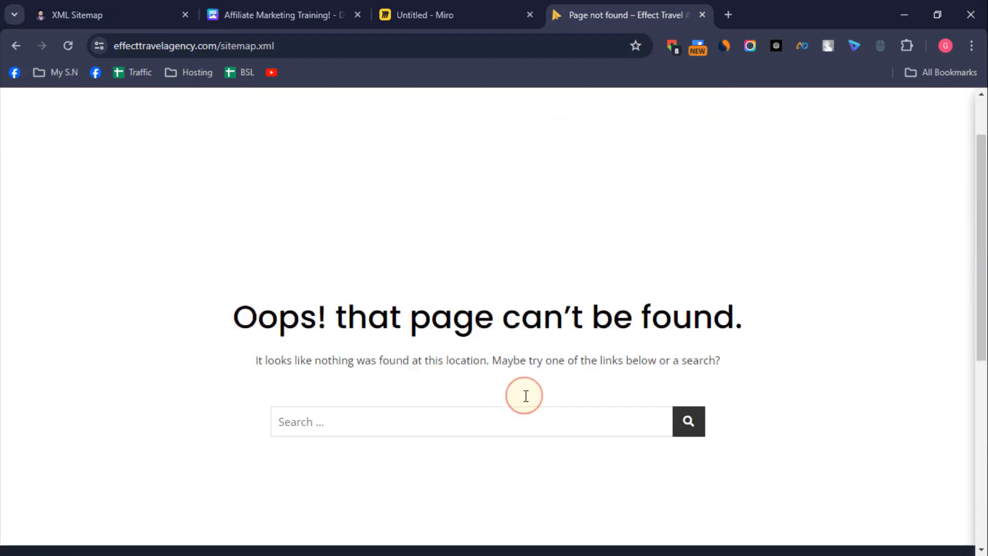
{"action": "scroll", "coordinate": [523, 394], "scroll_direction": "down", "scroll_amount": 5}
{"action": "scroll", "coordinate": [523, 394], "scroll_direction": "down", "scroll_amount": 2}
{"action": "scroll", "coordinate": [522, 395], "scroll_direction": "up", "scroll_amount": 10}
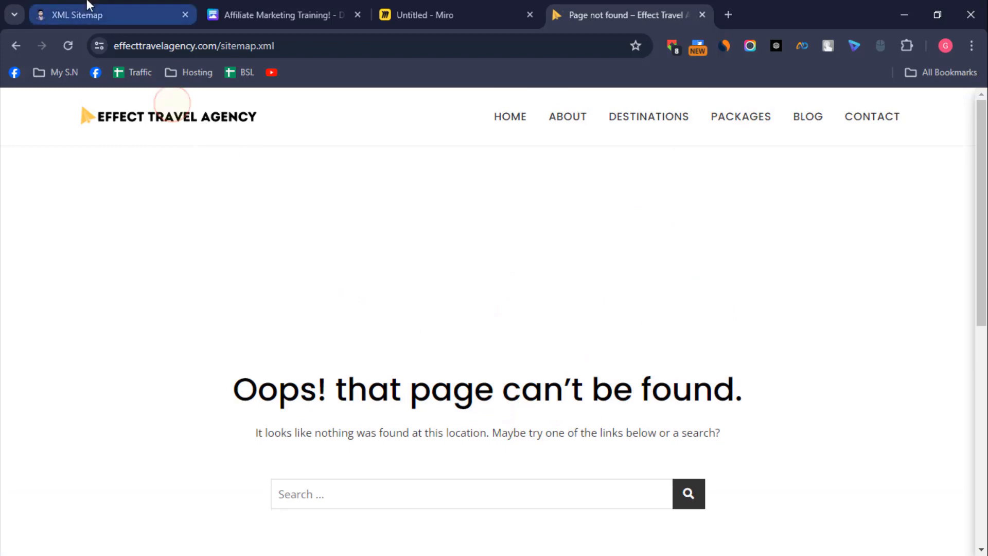
{"action": "left_click", "coordinate": [88, 14]}
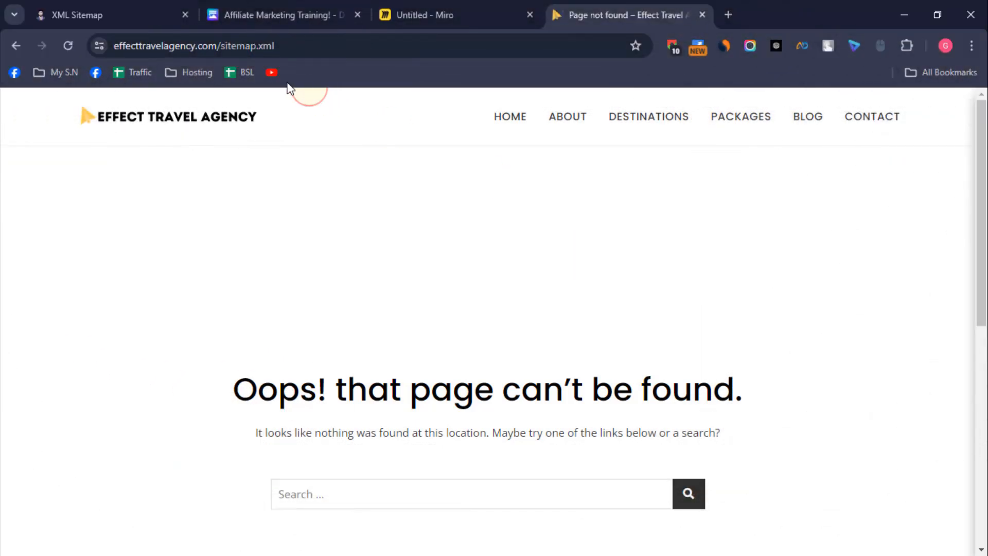
Step: Open effecttravelagency.com/wp-login.php and log in to WordPress with the prefilled credentials
{"action": "left_click", "coordinate": [349, 42]}
{"action": "left_click", "coordinate": [314, 52]}
{"action": "left_click", "coordinate": [339, 47]}
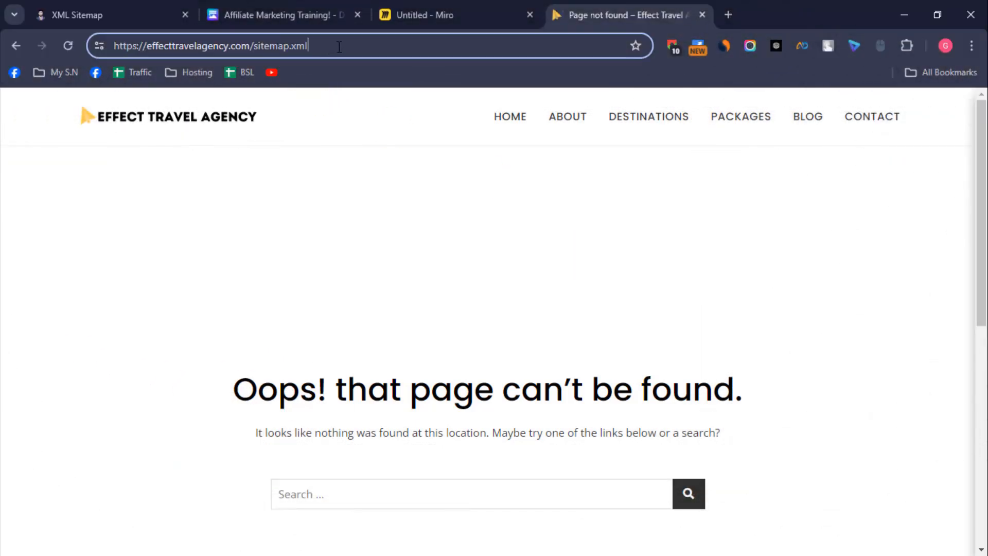
{"action": "key", "text": "BackSpace"}
{"action": "key", "text": "BackSpace"}
{"action": "key", "text": "BackSpace"}
{"action": "key", "text": "BackSpace"}
{"action": "key", "text": "BackSpace"}
{"action": "key", "text": "BackSpace"}
{"action": "key", "text": "BackSpace"}
{"action": "key", "text": "BackSpace"}
{"action": "key", "text": "BackSpace"}
{"action": "key", "text": "BackSpace"}
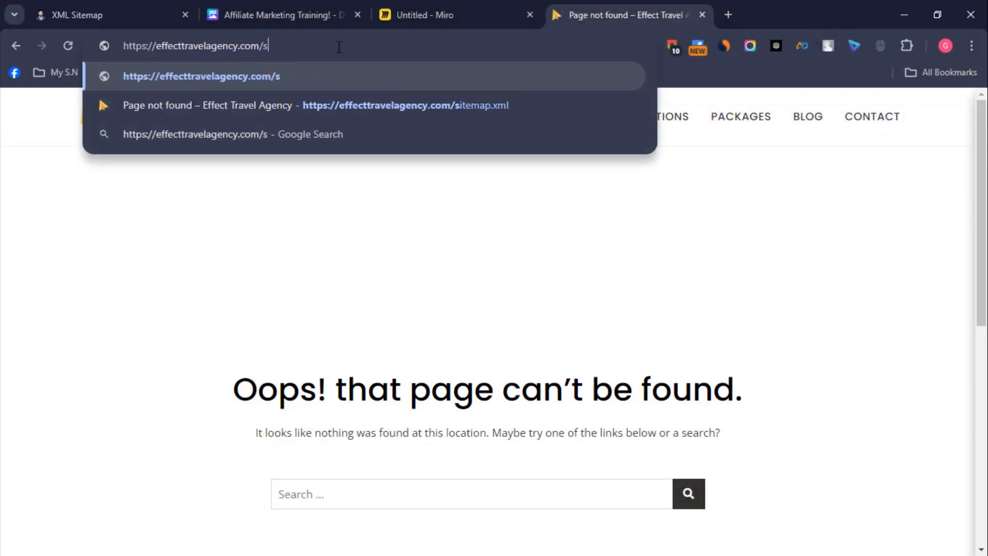
{"action": "key", "text": "BackSpace"}
{"action": "type", "text": "wp"}
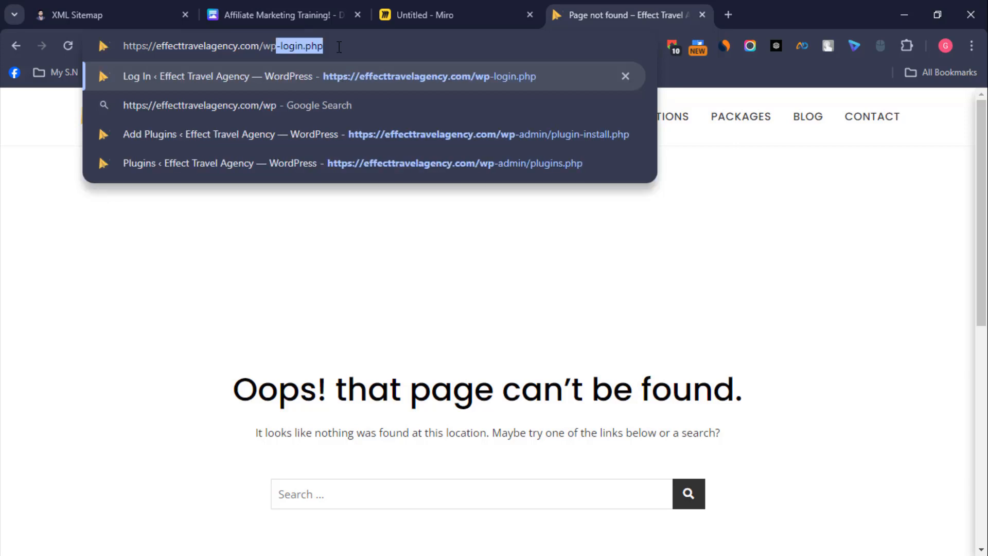
{"action": "key", "text": "Return"}
{"action": "left_click", "coordinate": [499, 446]}
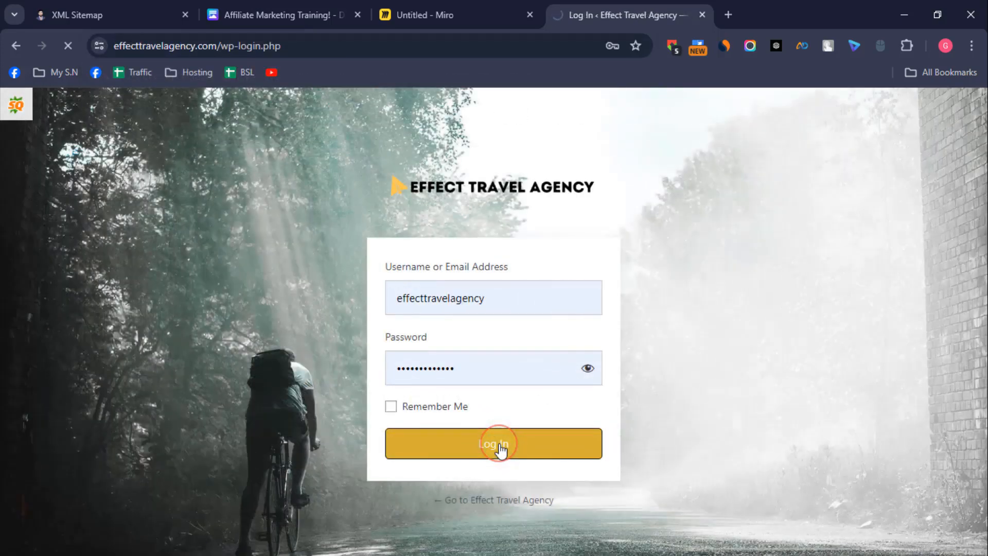
Step: Open the page for adding new WordPress plugins and search for "yoast seo"
{"action": "scroll", "coordinate": [88, 353], "scroll_direction": "down", "scroll_amount": 5}
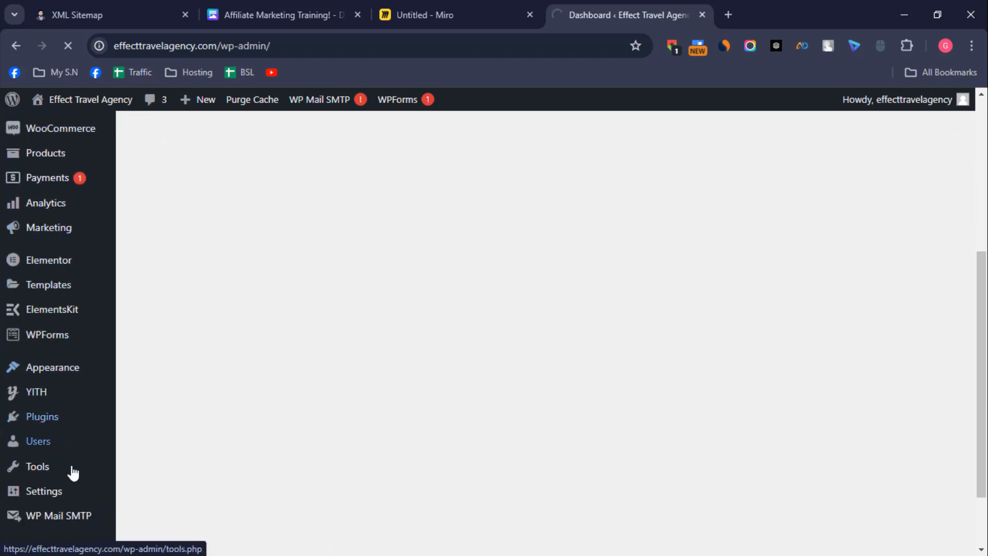
{"action": "mouse_move", "coordinate": [42, 420]}
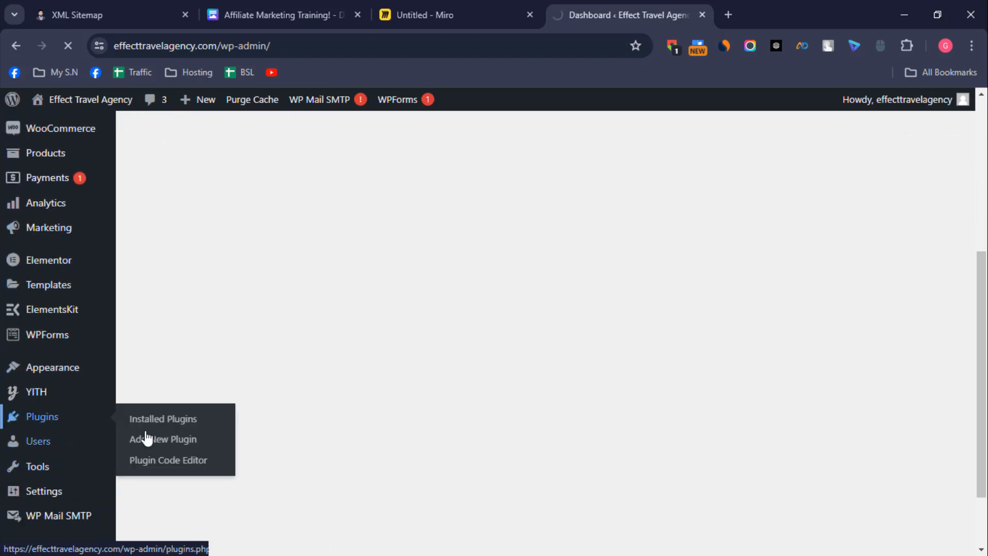
{"action": "left_click", "coordinate": [163, 438]}
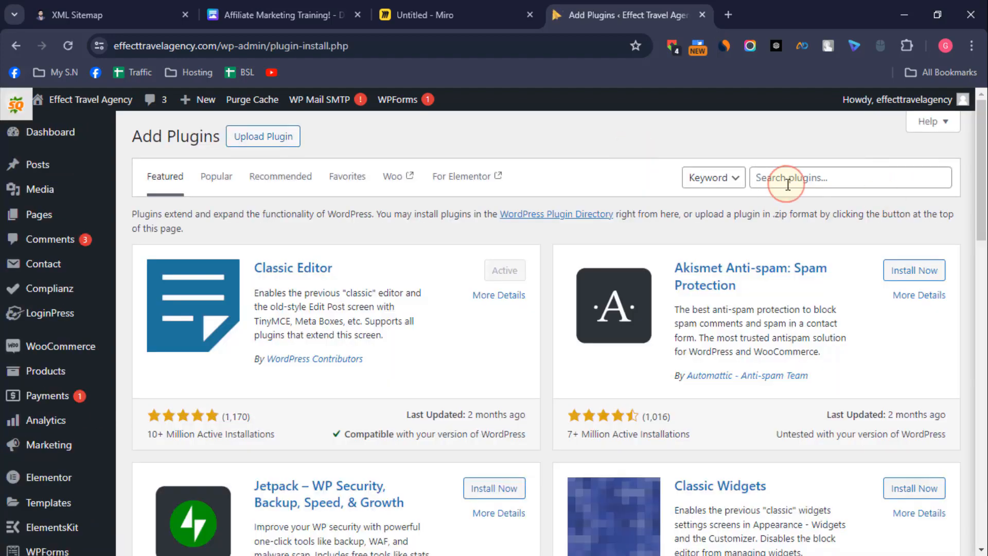
{"action": "left_click", "coordinate": [793, 178]}
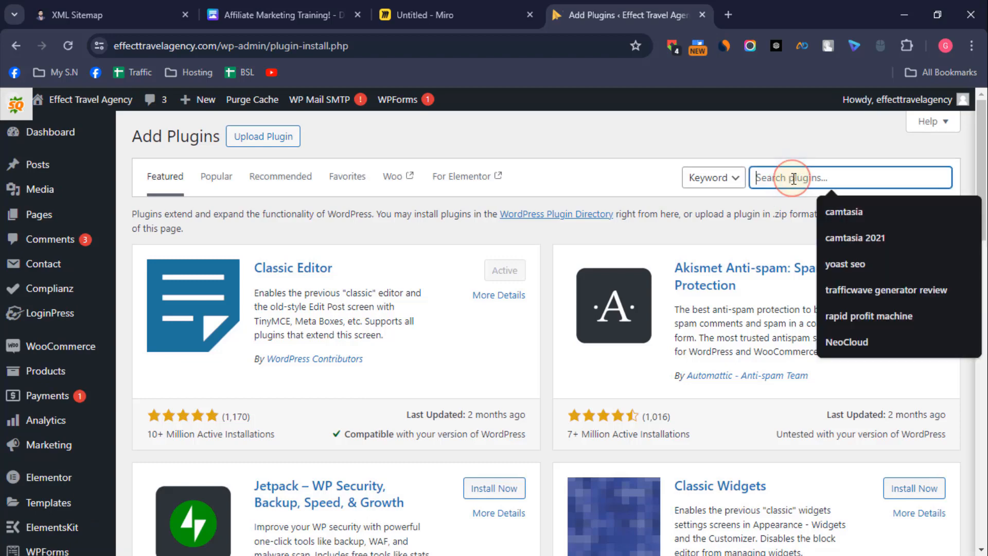
{"action": "type", "text": "yoas"}
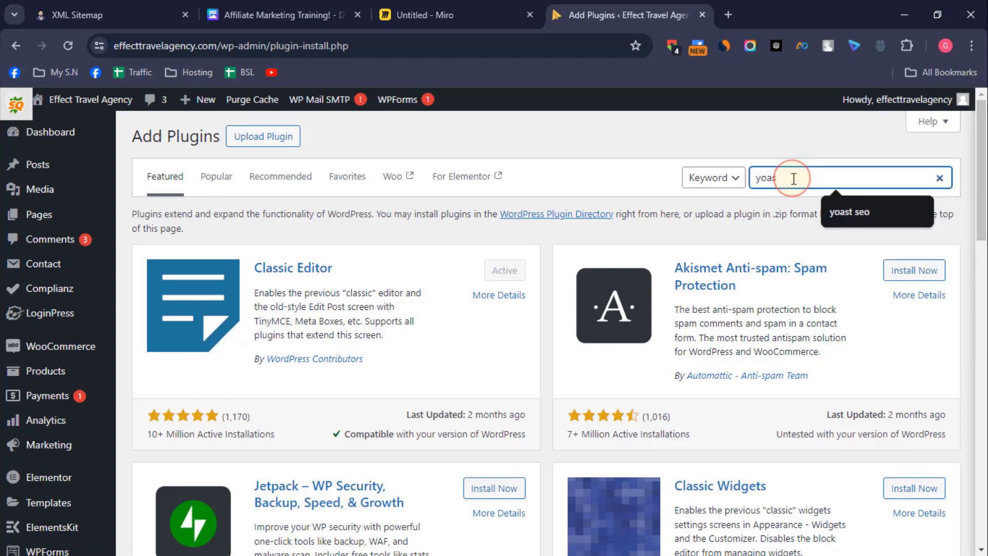
{"action": "type", "text": "t seo"}
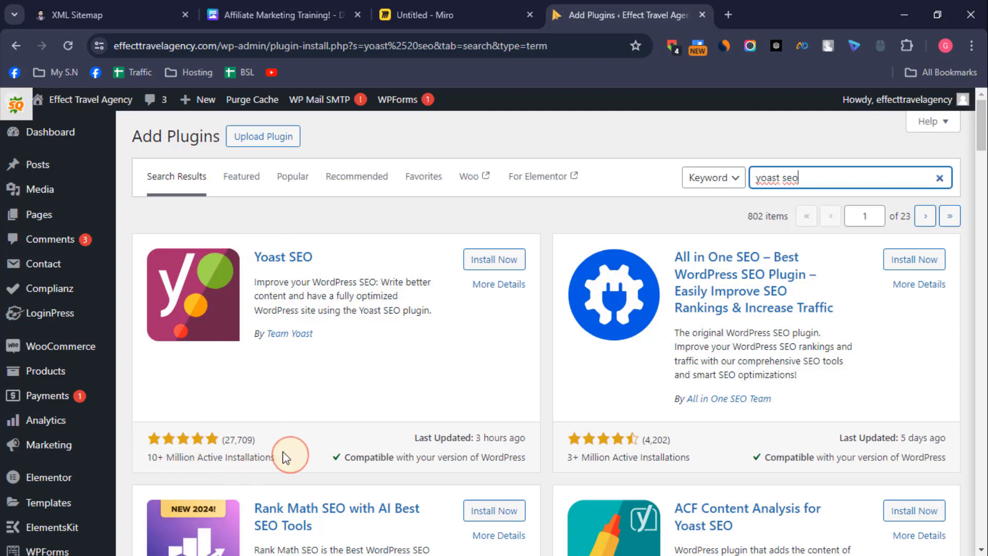
Step: Install and activate the Yoast SEO plugin
{"action": "left_click", "coordinate": [492, 259]}
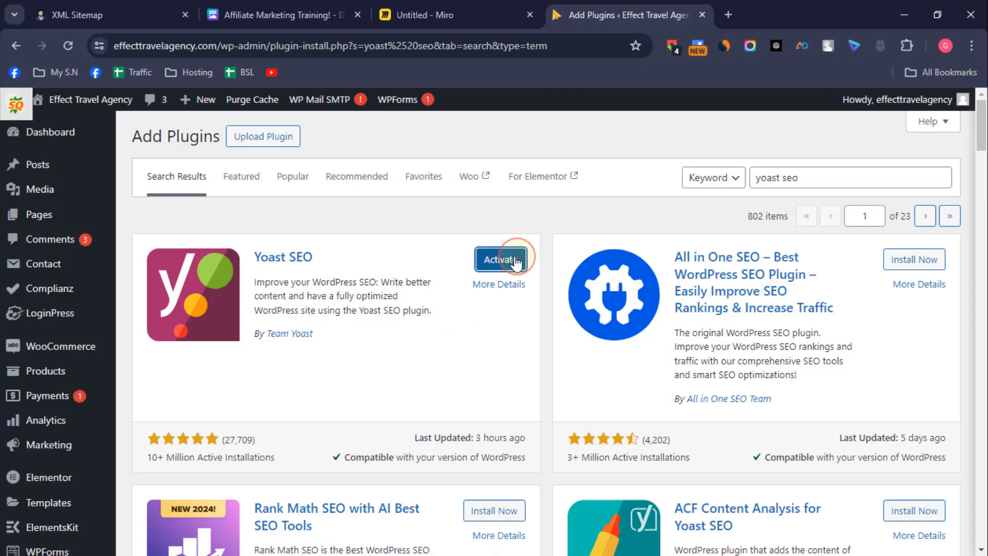
{"action": "left_click", "coordinate": [516, 261]}
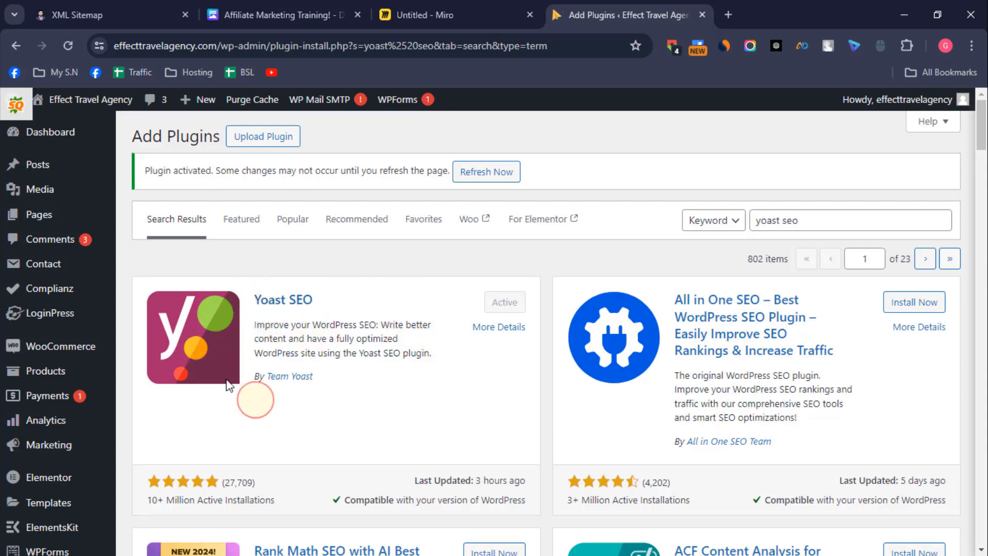
{"action": "scroll", "coordinate": [236, 381], "scroll_direction": "down", "scroll_amount": 4}
{"action": "scroll", "coordinate": [65, 419], "scroll_direction": "down", "scroll_amount": 7}
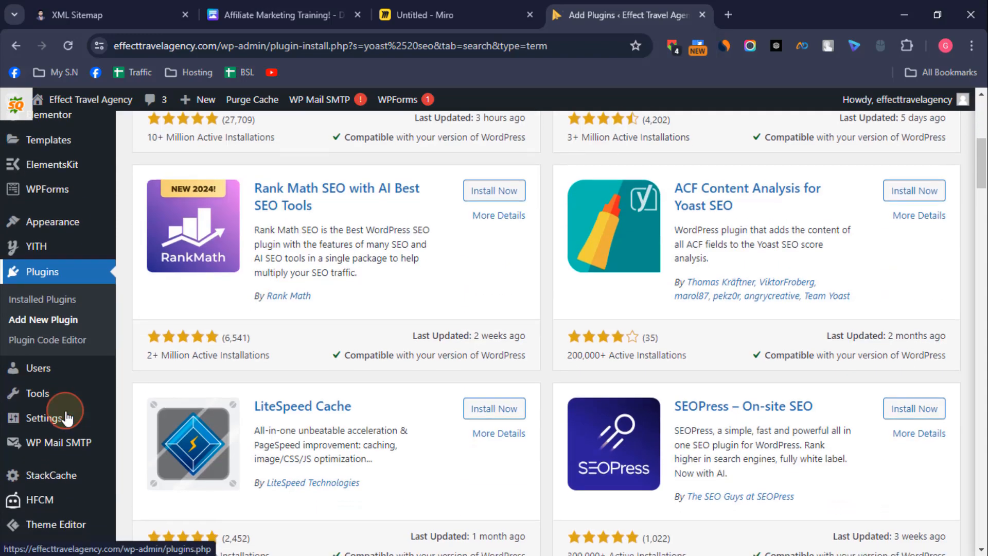
Step: Start the first-time configuration of Yoast SEO from its installation success page
{"action": "scroll", "coordinate": [69, 525], "scroll_direction": "down", "scroll_amount": 3}
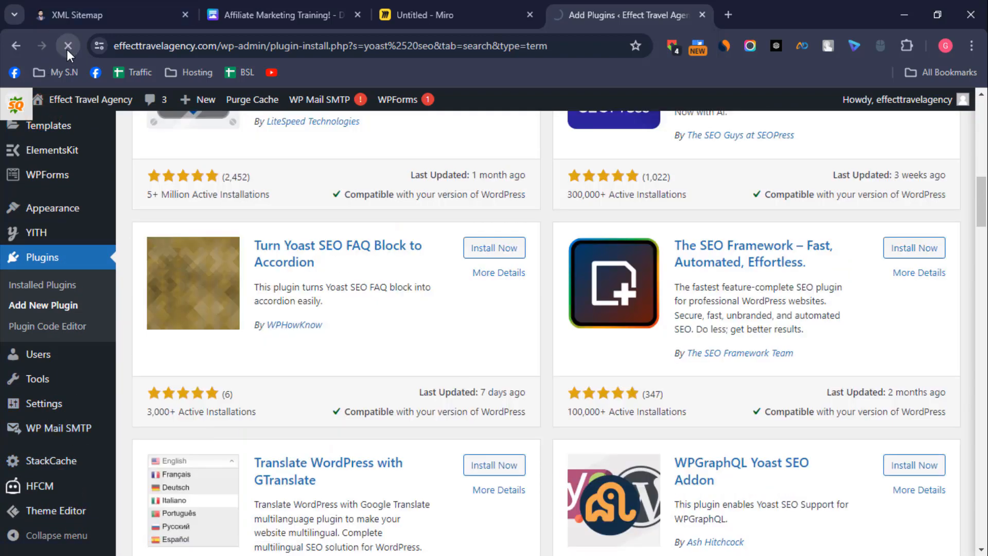
{"action": "scroll", "coordinate": [203, 274], "scroll_direction": "down", "scroll_amount": 6}
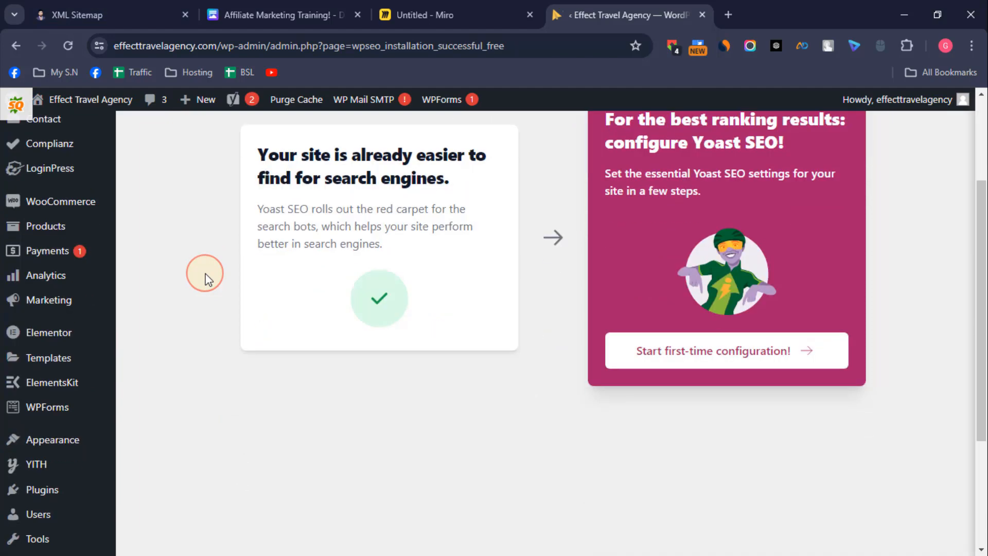
{"action": "scroll", "coordinate": [664, 252], "scroll_direction": "up", "scroll_amount": 3}
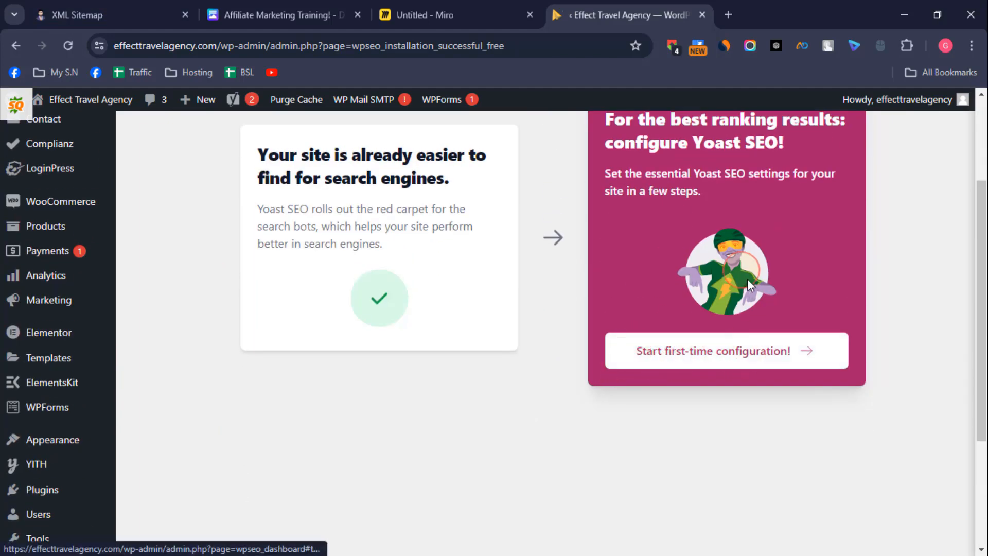
{"action": "scroll", "coordinate": [756, 304], "scroll_direction": "up", "scroll_amount": 3}
{"action": "scroll", "coordinate": [761, 335], "scroll_direction": "down", "scroll_amount": 3}
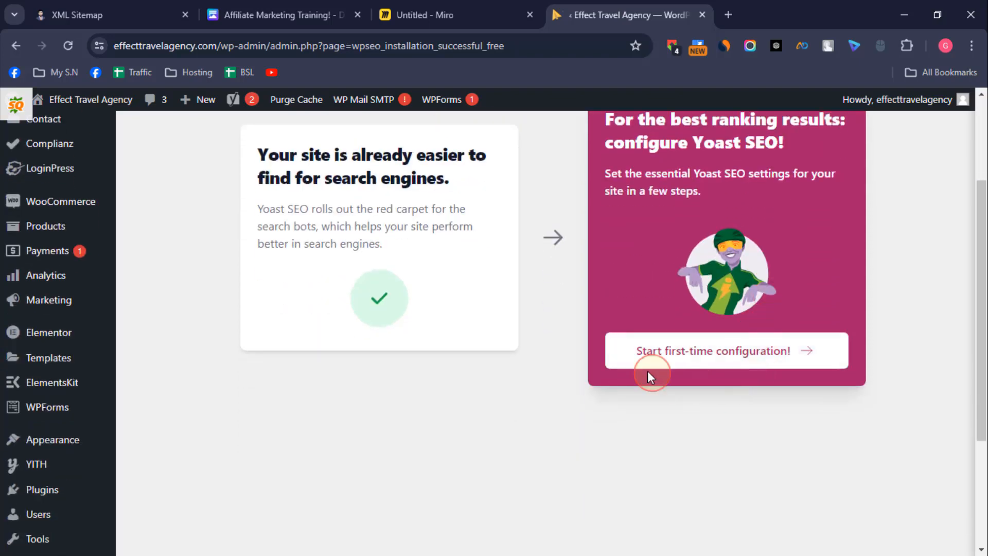
{"action": "left_click", "coordinate": [713, 355]}
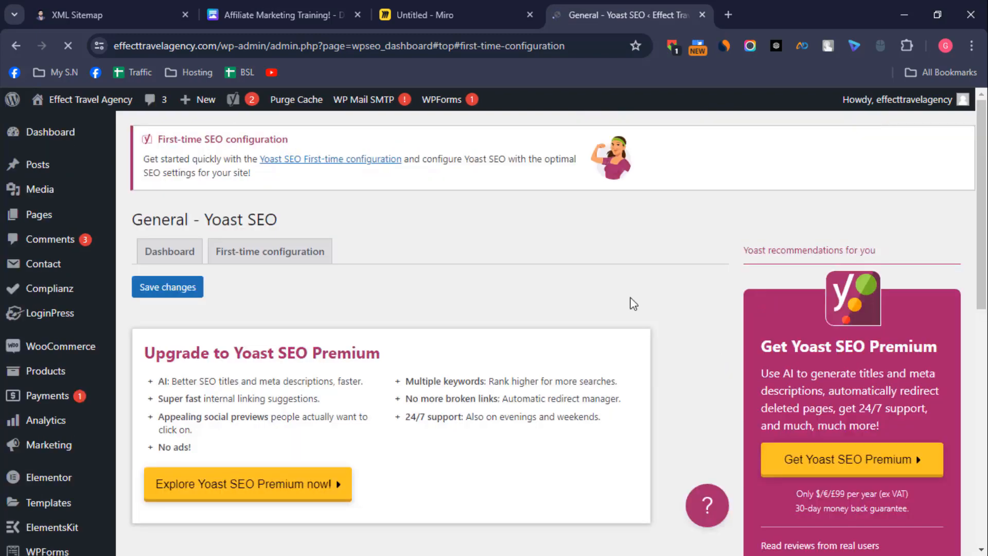
Step: Start the SEO data optimization and continue to the site representation stage
{"action": "scroll", "coordinate": [468, 296], "scroll_direction": "down", "scroll_amount": 3}
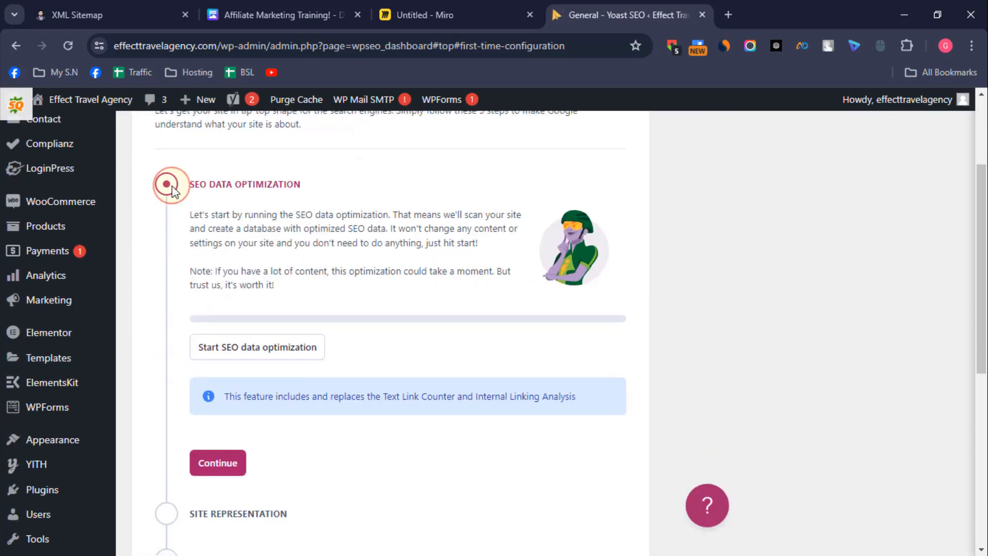
{"action": "scroll", "coordinate": [503, 350], "scroll_direction": "down", "scroll_amount": 3}
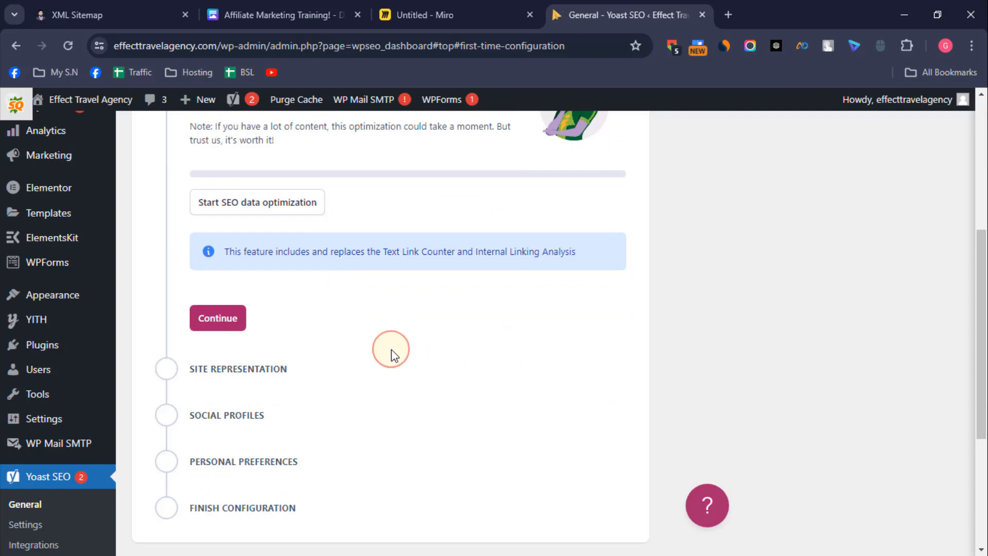
{"action": "scroll", "coordinate": [302, 397], "scroll_direction": "up", "scroll_amount": 3}
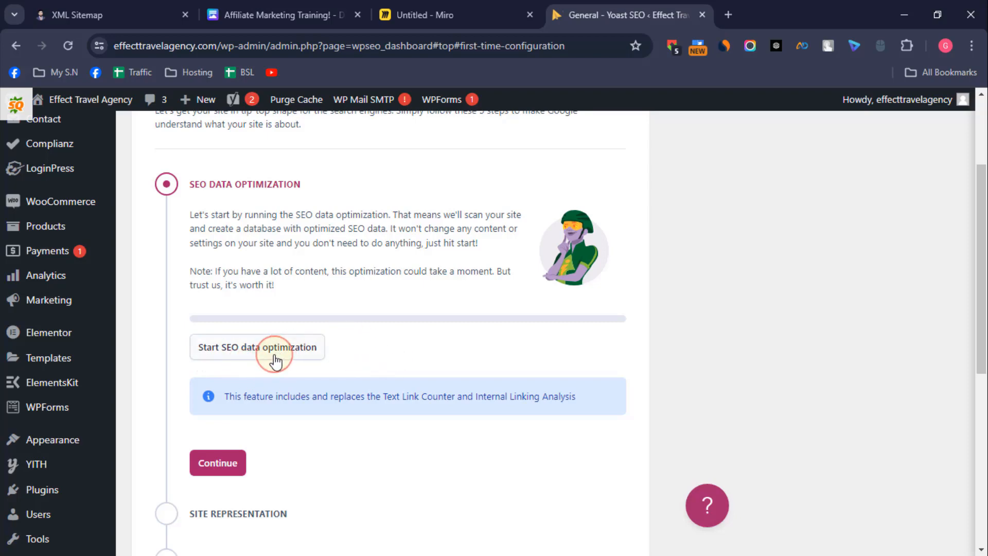
{"action": "left_click", "coordinate": [237, 354]}
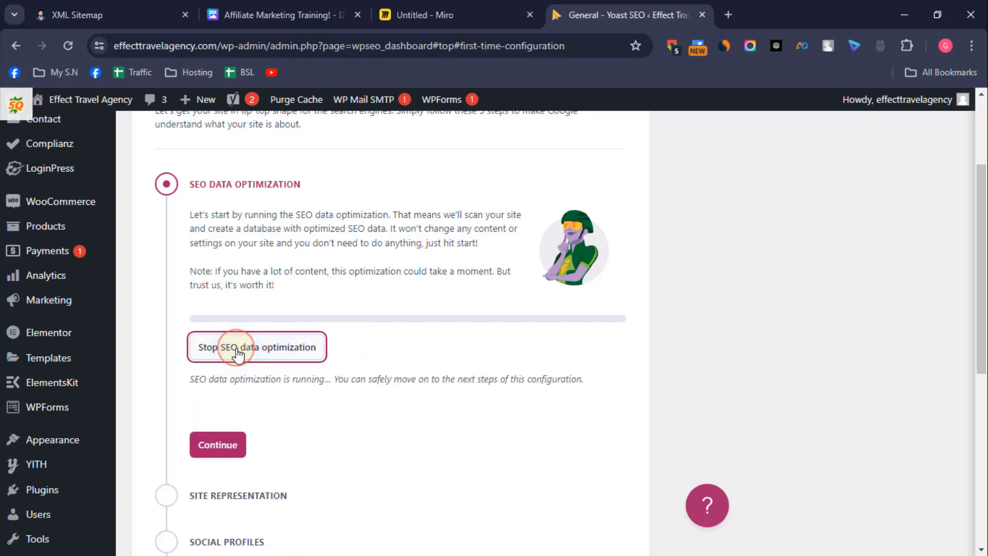
{"action": "left_click", "coordinate": [220, 446]}
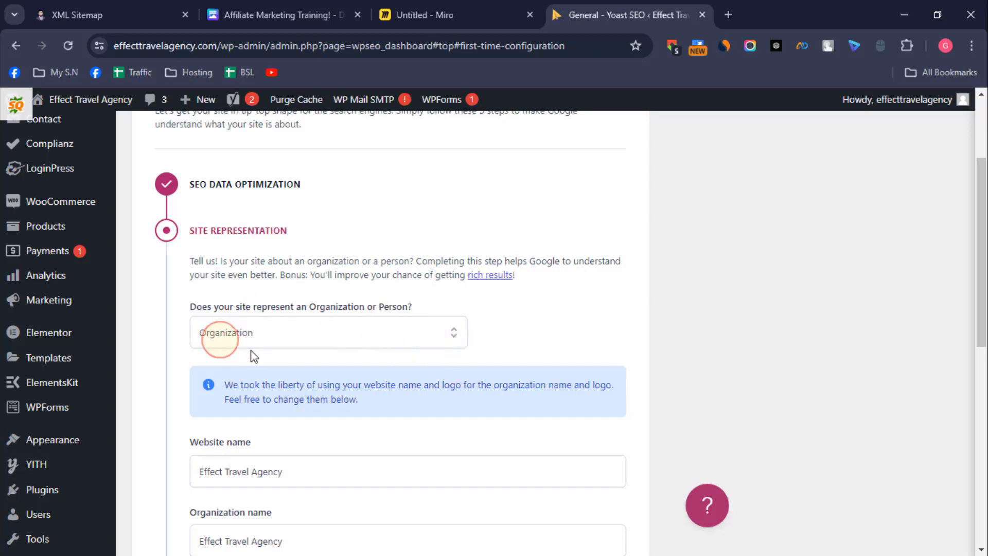
Step: Set the site to represent a Person, select the effecttravelagency user as the name, and save the site representation
{"action": "left_click", "coordinate": [444, 336]}
{"action": "left_click", "coordinate": [260, 390]}
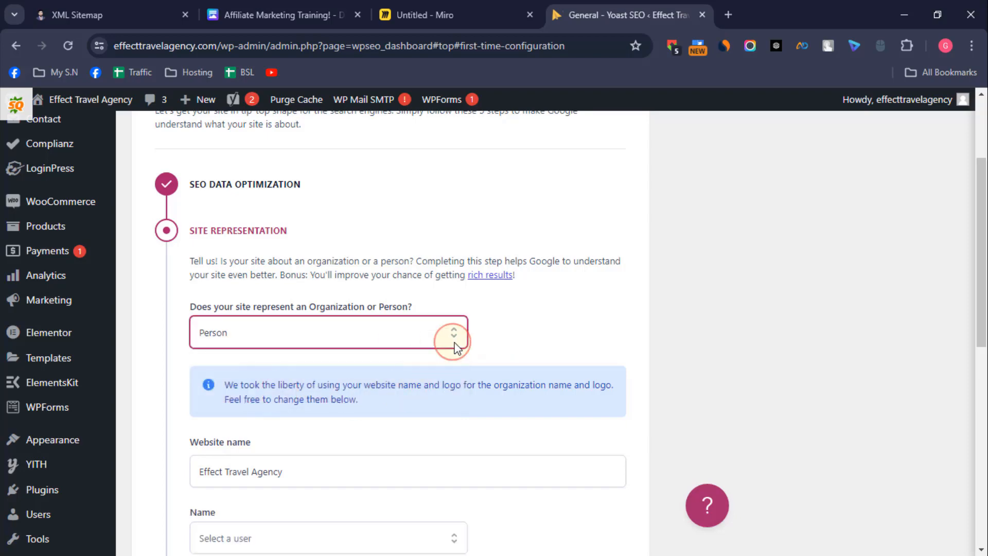
{"action": "scroll", "coordinate": [455, 344], "scroll_direction": "down", "scroll_amount": 3}
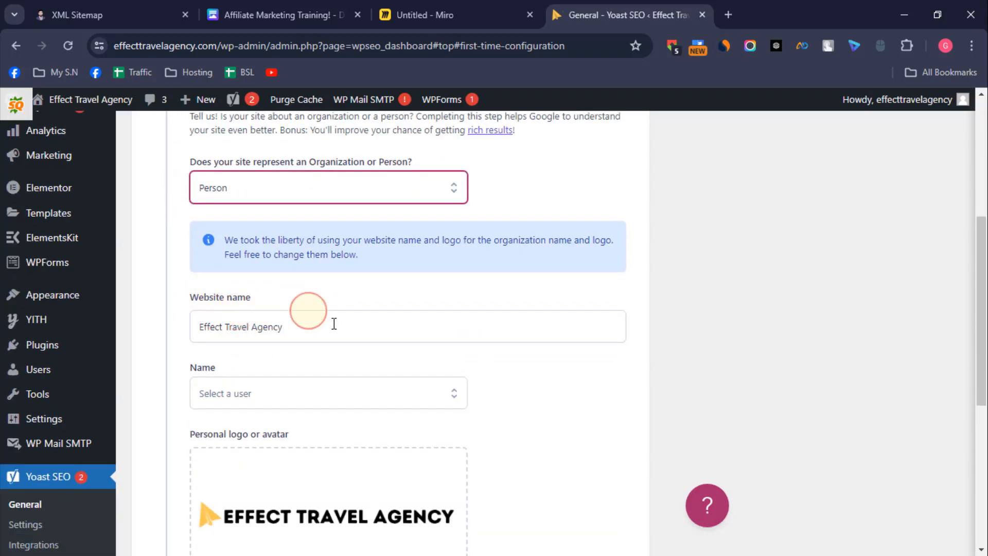
{"action": "scroll", "coordinate": [531, 379], "scroll_direction": "down", "scroll_amount": 2}
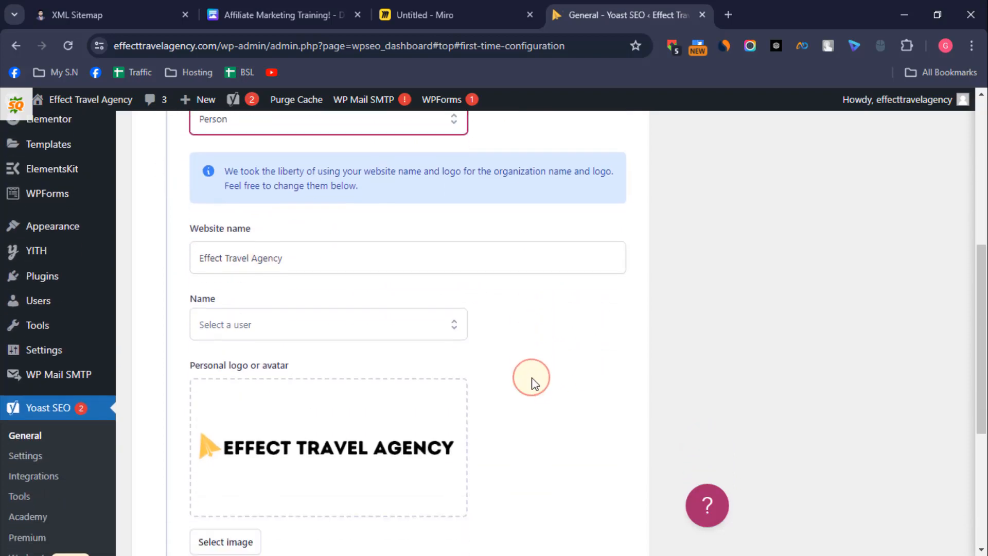
{"action": "left_click", "coordinate": [429, 312]}
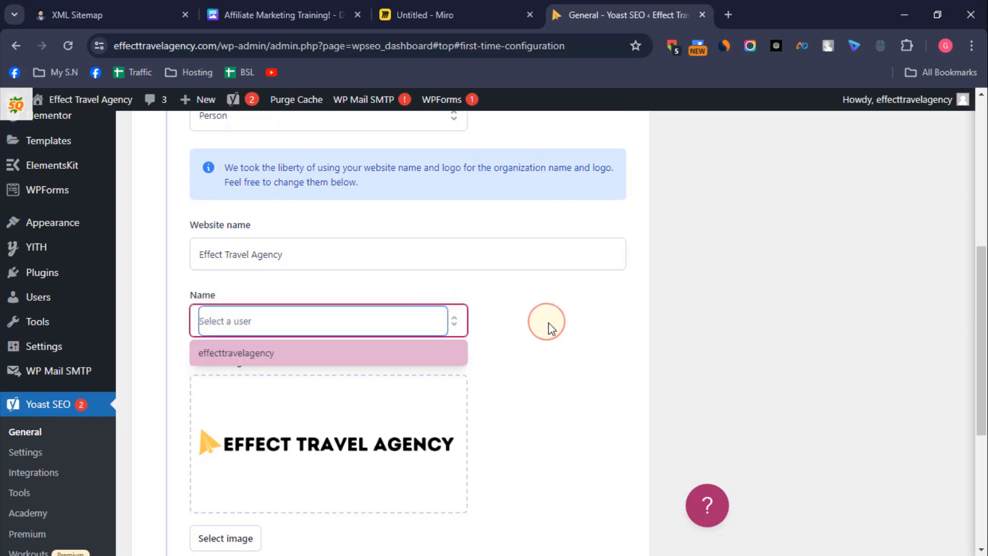
{"action": "left_click", "coordinate": [281, 357]}
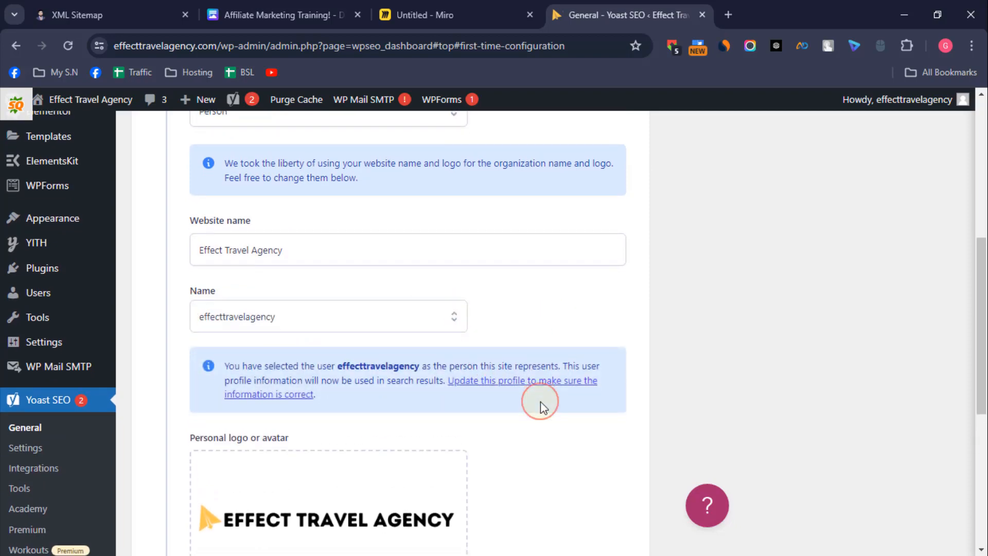
{"action": "scroll", "coordinate": [529, 397], "scroll_direction": "down", "scroll_amount": 5}
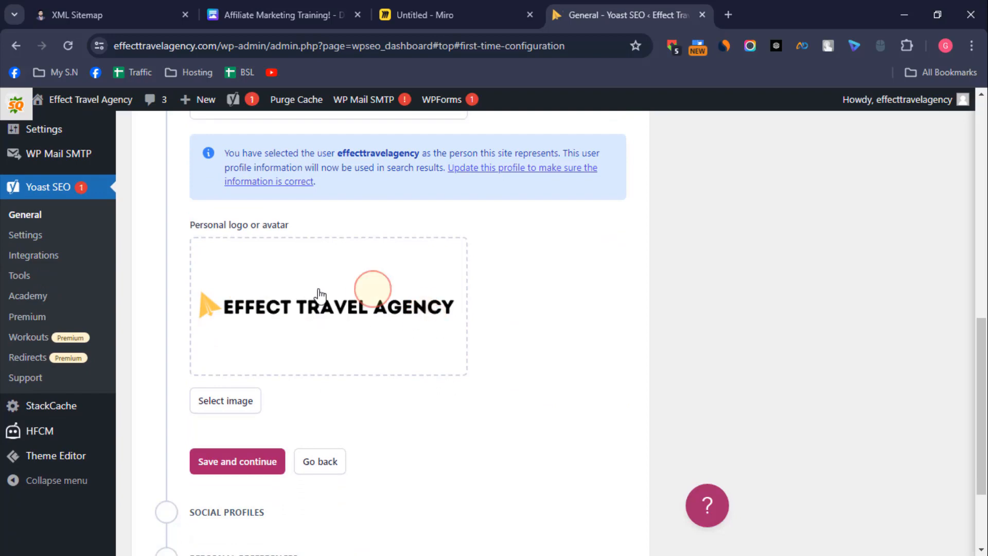
{"action": "scroll", "coordinate": [440, 367], "scroll_direction": "down", "scroll_amount": 3}
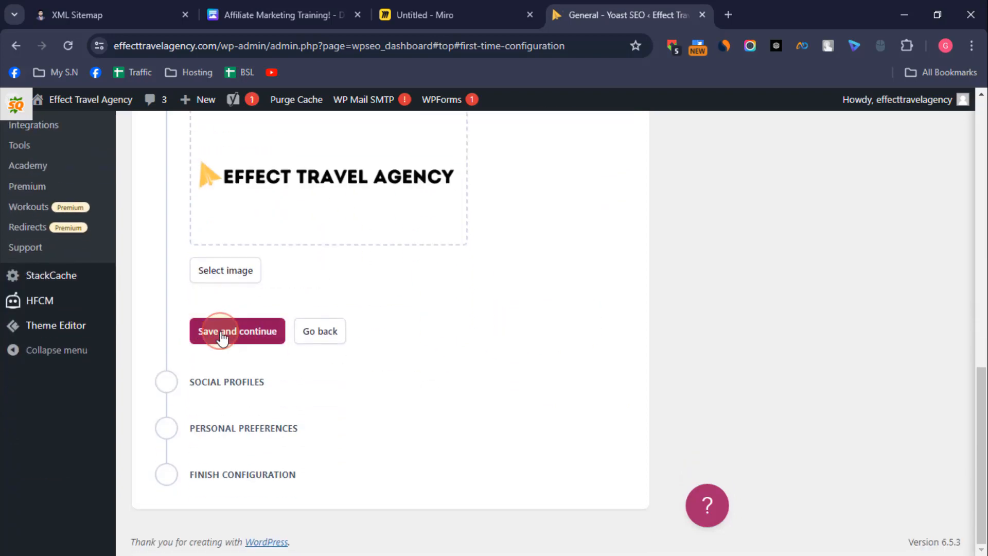
{"action": "left_click", "coordinate": [247, 332]}
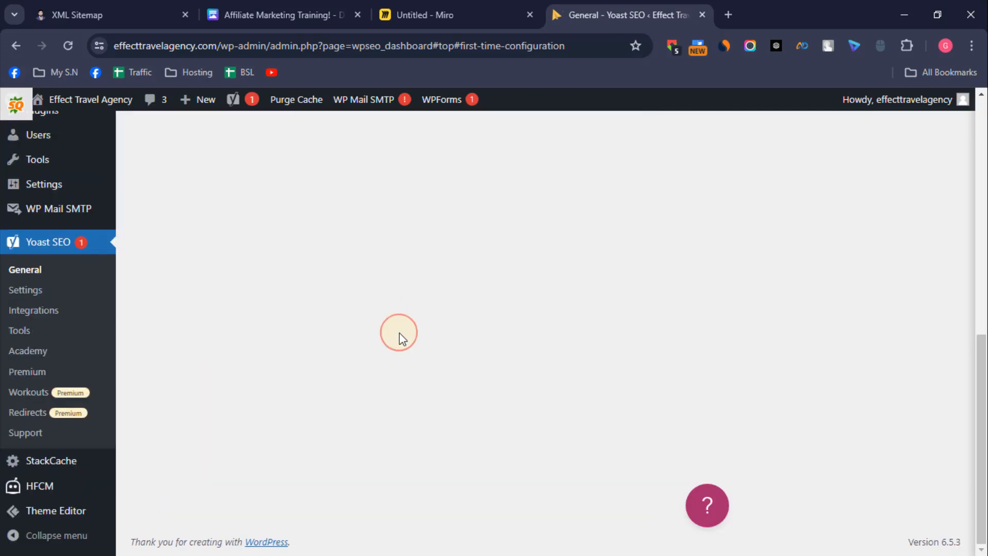
Step: Save the social profiles and personal preferences stages, leaving the newsletter e-mail empty and site data sharing declined
{"action": "scroll", "coordinate": [402, 338], "scroll_direction": "up", "scroll_amount": 3}
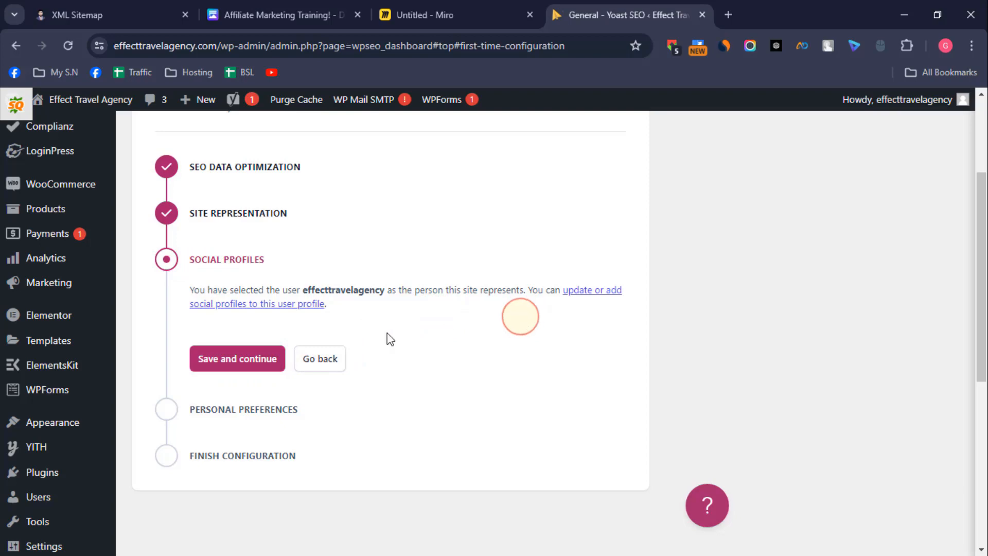
{"action": "left_click", "coordinate": [235, 362]}
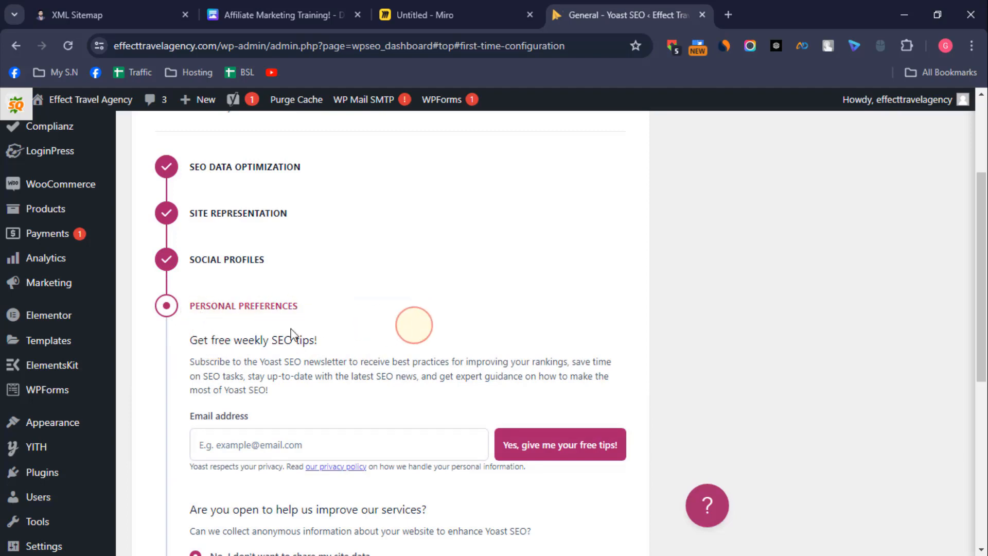
{"action": "scroll", "coordinate": [381, 333], "scroll_direction": "down", "scroll_amount": 3}
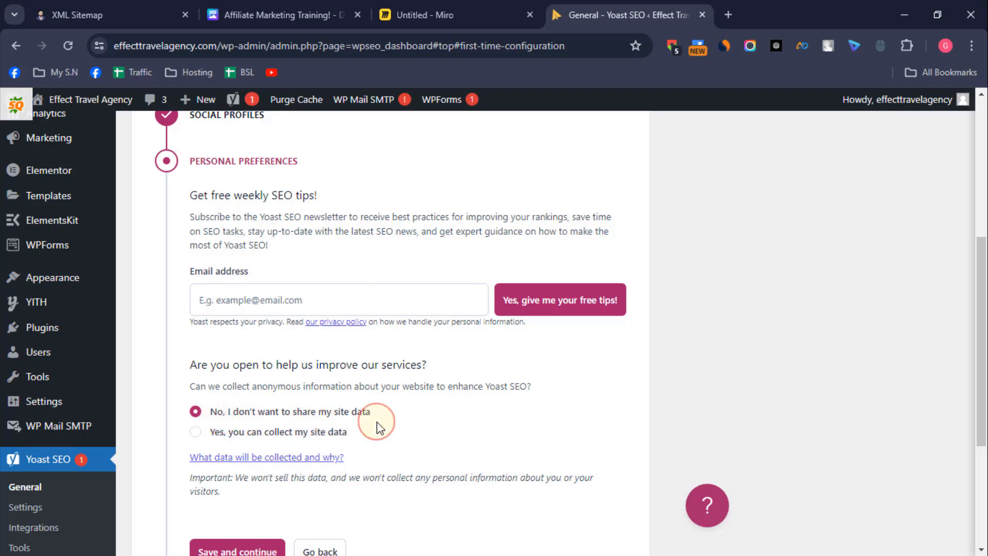
{"action": "scroll", "coordinate": [375, 422], "scroll_direction": "down", "scroll_amount": 1}
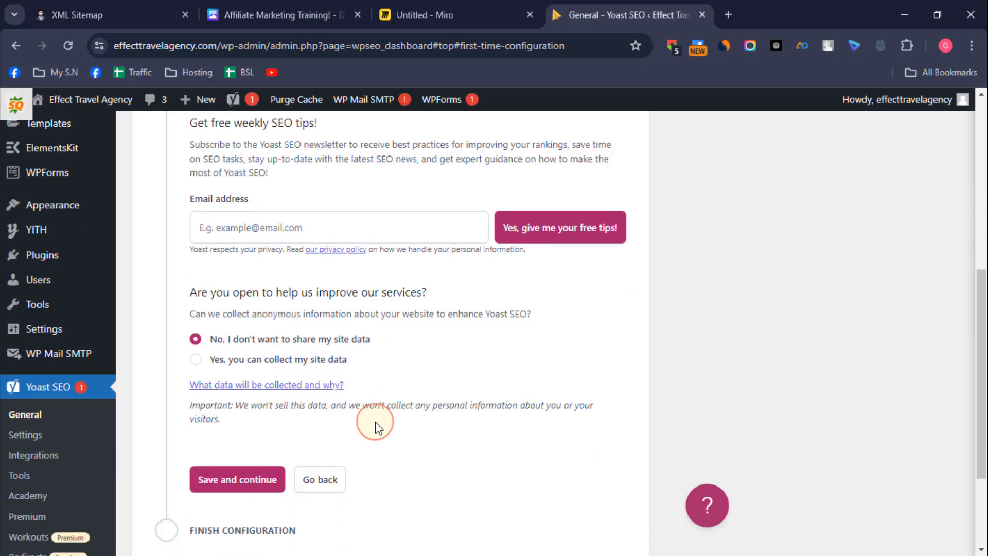
{"action": "left_click", "coordinate": [218, 487]}
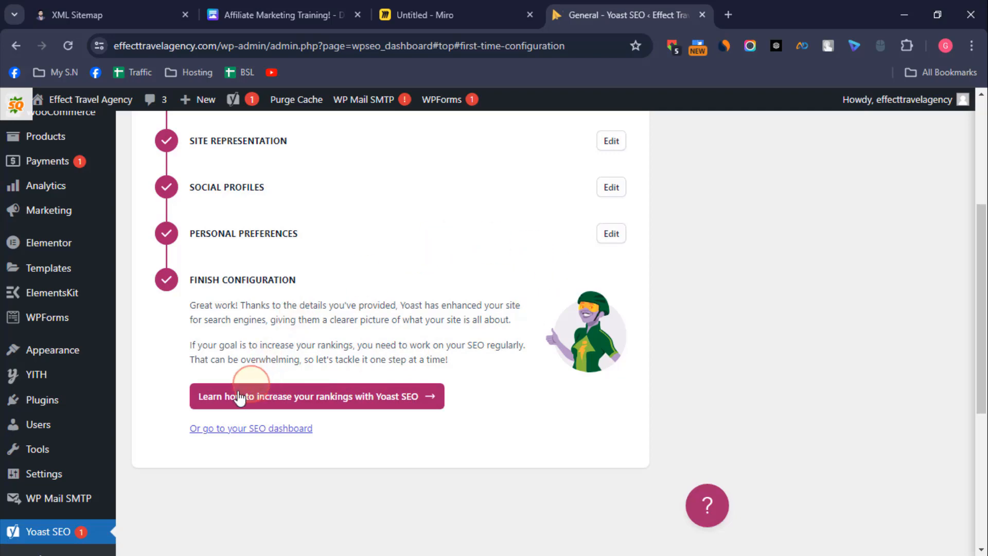
Step: Open the page on increasing rankings with Yoast SEO, return to the finished configuration, and go to the SEO dashboard
{"action": "left_click", "coordinate": [367, 397]}
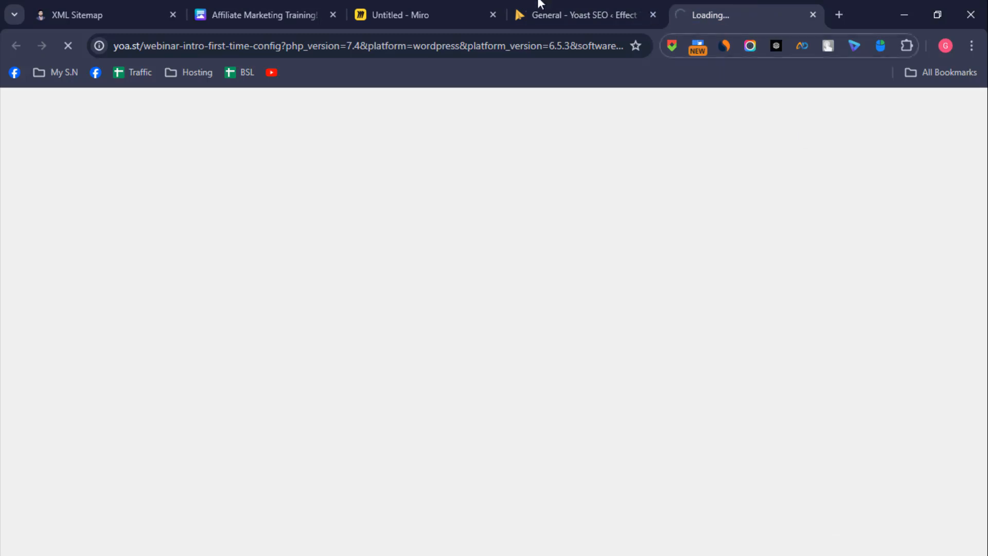
{"action": "left_click", "coordinate": [540, 8]}
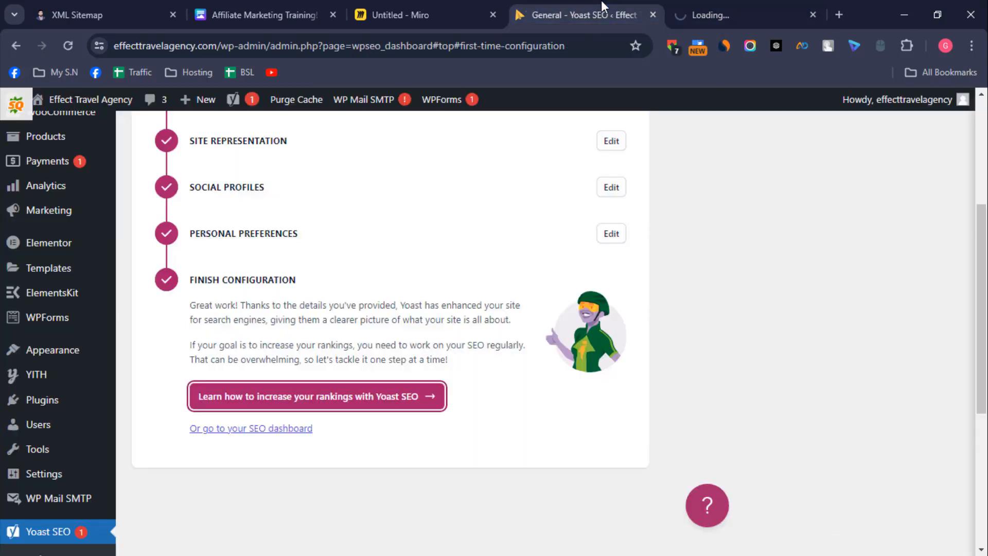
{"action": "left_click", "coordinate": [270, 431]}
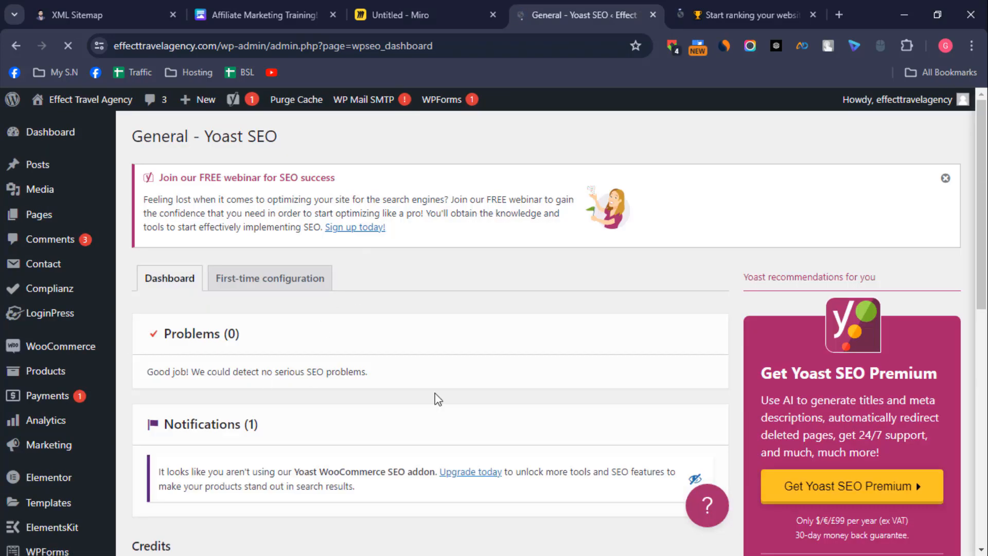
{"action": "scroll", "coordinate": [434, 396], "scroll_direction": "down", "scroll_amount": 4}
{"action": "scroll", "coordinate": [434, 397], "scroll_direction": "up", "scroll_amount": 1}
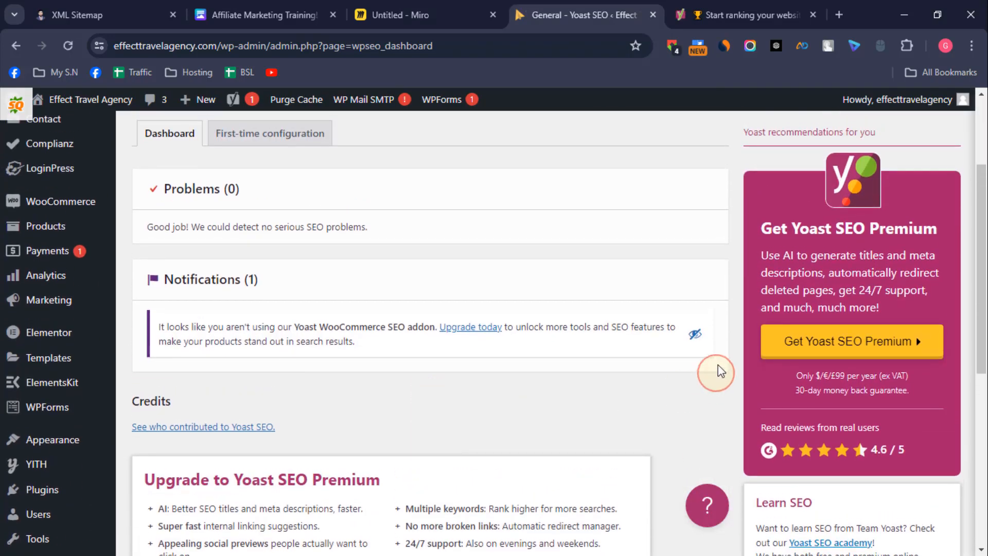
Step: Hide the Yoast WooCommerce SEO addon notification and open the Yoast SEO settings
{"action": "left_click", "coordinate": [695, 334]}
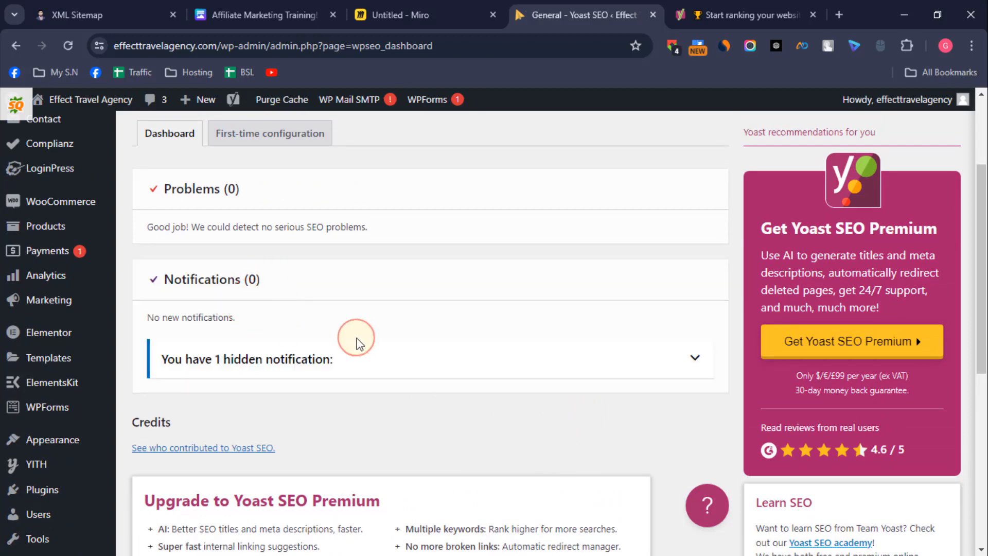
{"action": "scroll", "coordinate": [293, 304], "scroll_direction": "down", "scroll_amount": 7}
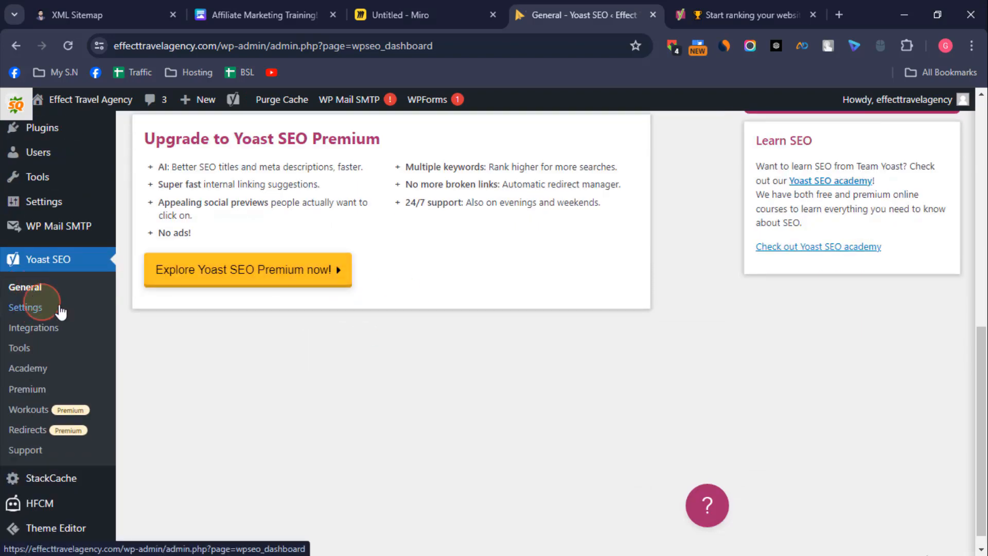
{"action": "left_click", "coordinate": [24, 311]}
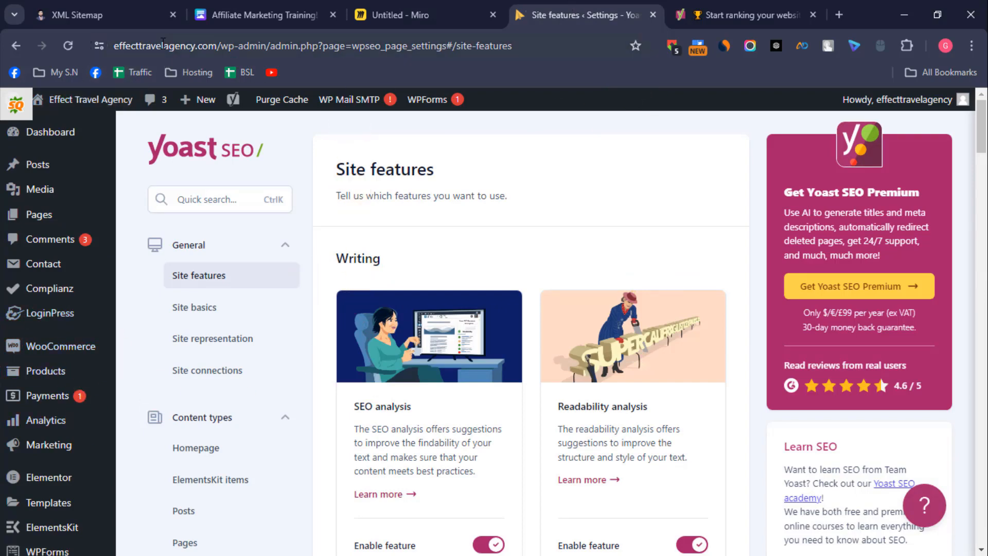
Step: Copy the site's base address and open effecttravelagency.com/sitemap.xml in a new browser tab
{"action": "left_click_drag", "start_coordinate": [215, 44], "coordinate": [112, 45]}
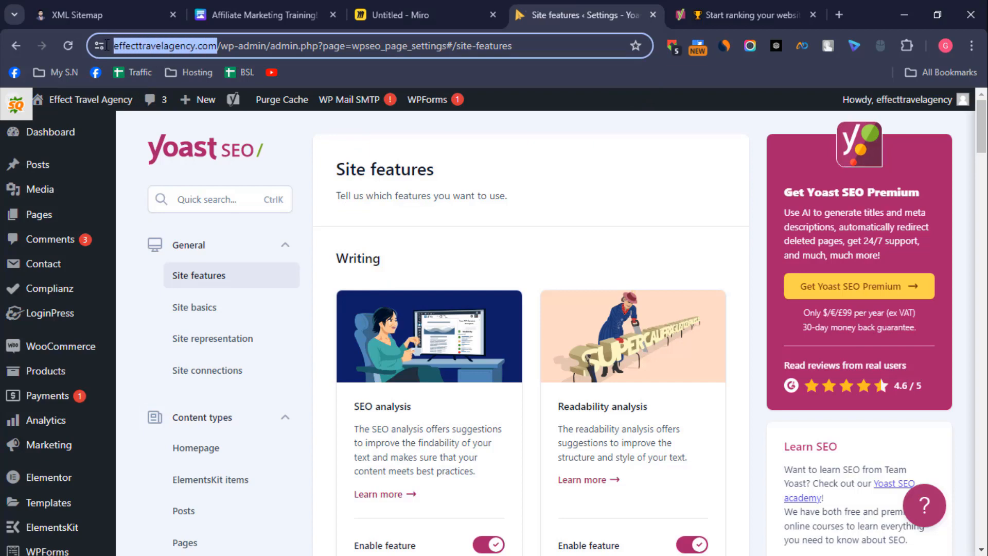
{"action": "right_click", "coordinate": [150, 44]}
{"action": "left_click", "coordinate": [221, 178]}
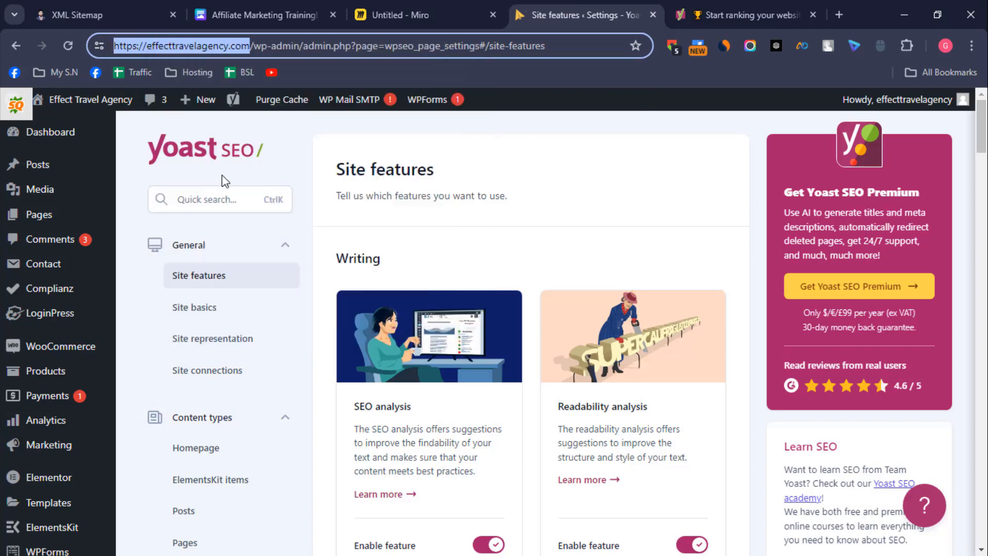
{"action": "left_click", "coordinate": [839, 14]}
{"action": "left_click", "coordinate": [296, 46]}
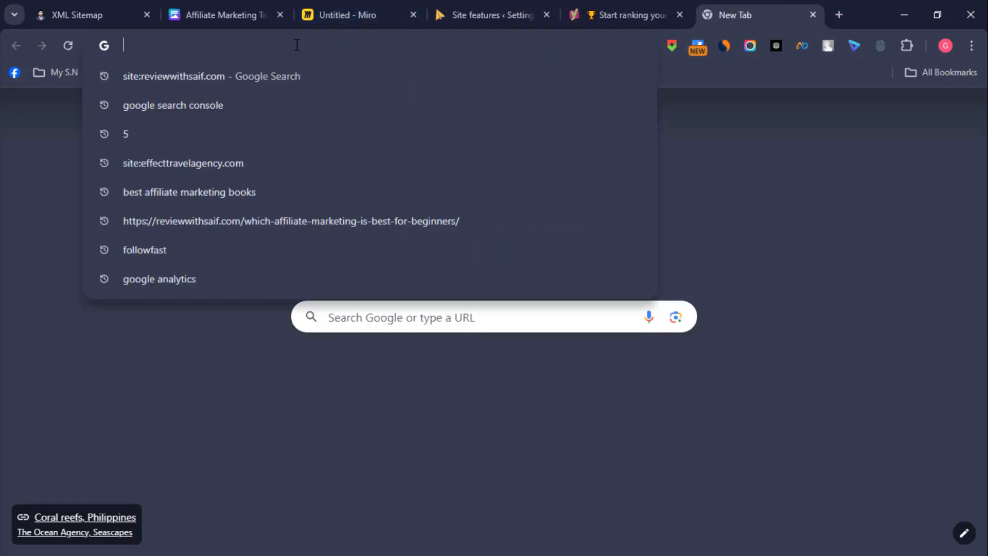
{"action": "key", "text": "ctrl+v"}
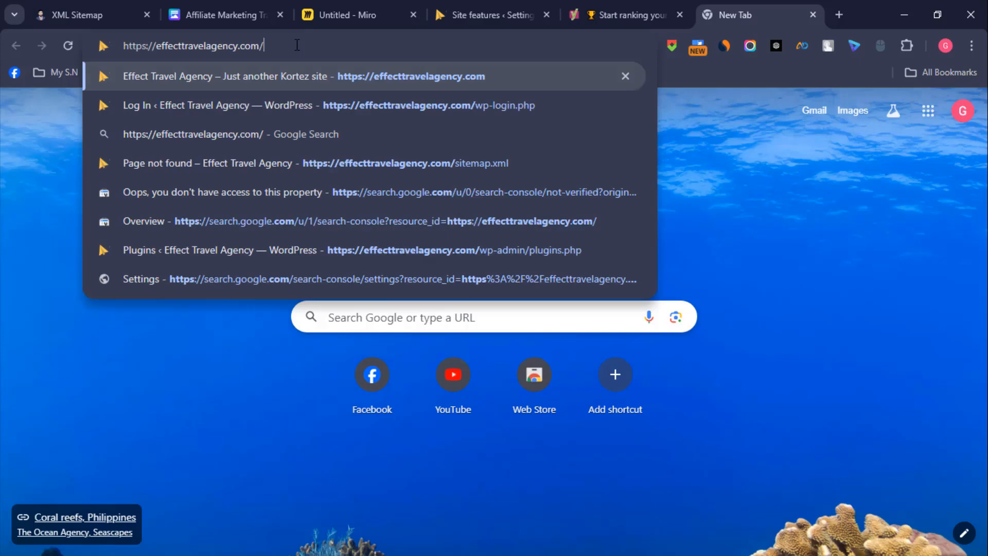
{"action": "type", "text": "site"}
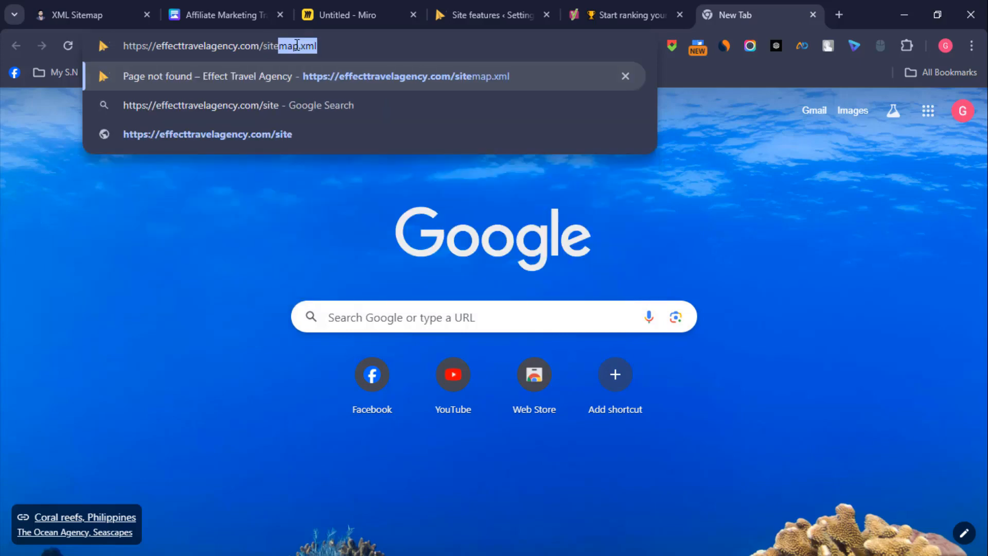
{"action": "key", "text": "Return"}
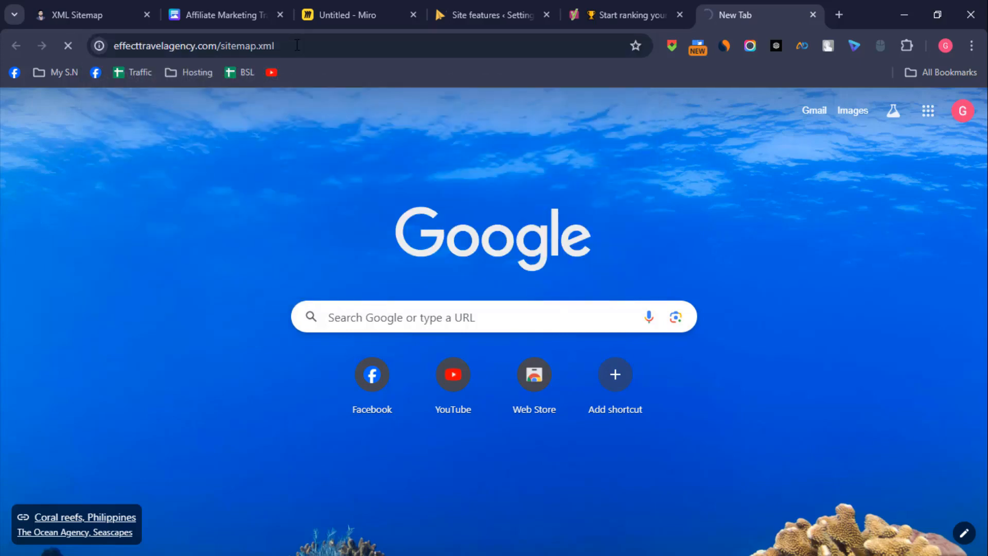
Step: Skim and close the Yoast ranking guide page, and return from the post sitemap to the sitemap index
{"action": "key", "text": "ctrl+shift+Tab"}
{"action": "scroll", "coordinate": [323, 237], "scroll_direction": "down", "scroll_amount": 16}
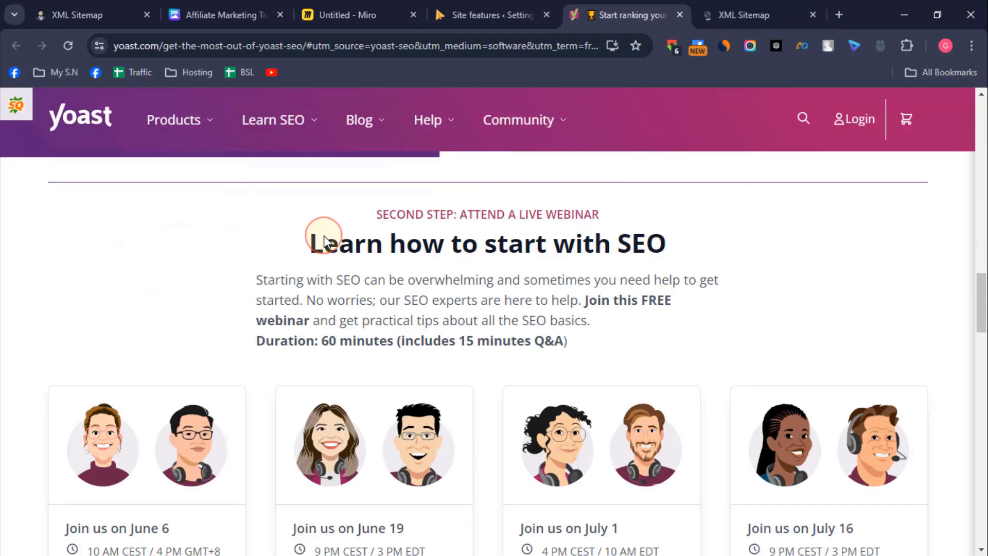
{"action": "scroll", "coordinate": [324, 237], "scroll_direction": "down", "scroll_amount": 20}
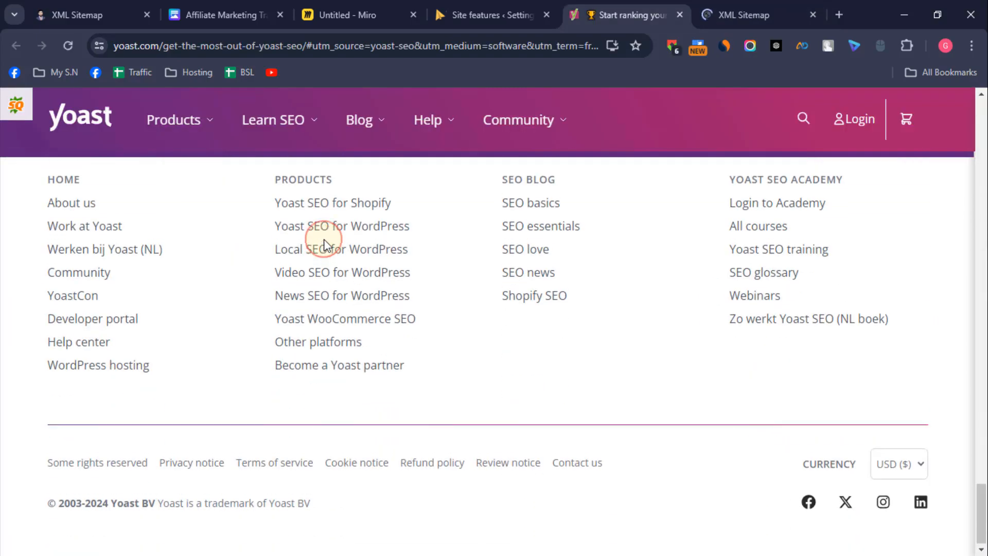
{"action": "scroll", "coordinate": [323, 242], "scroll_direction": "up", "scroll_amount": 10}
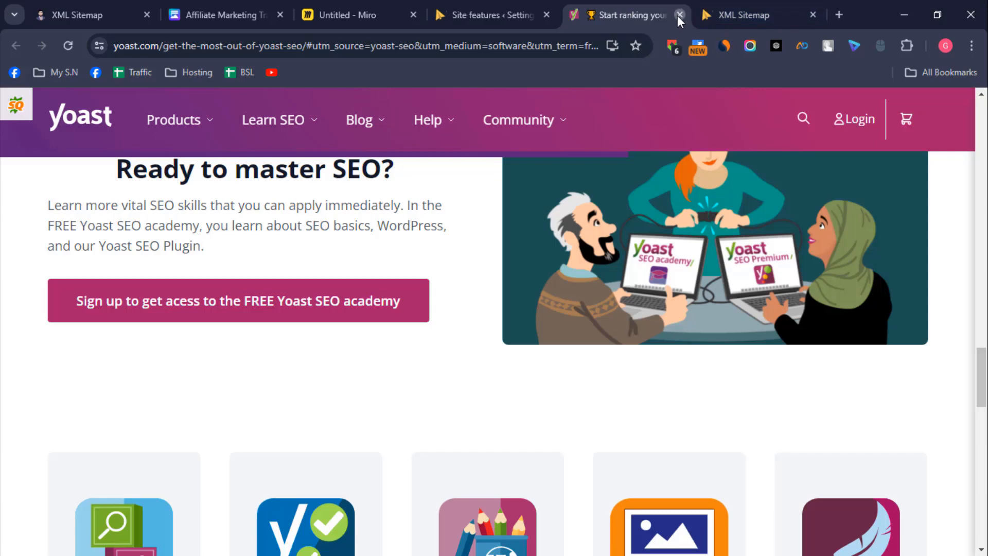
{"action": "left_click", "coordinate": [679, 15]}
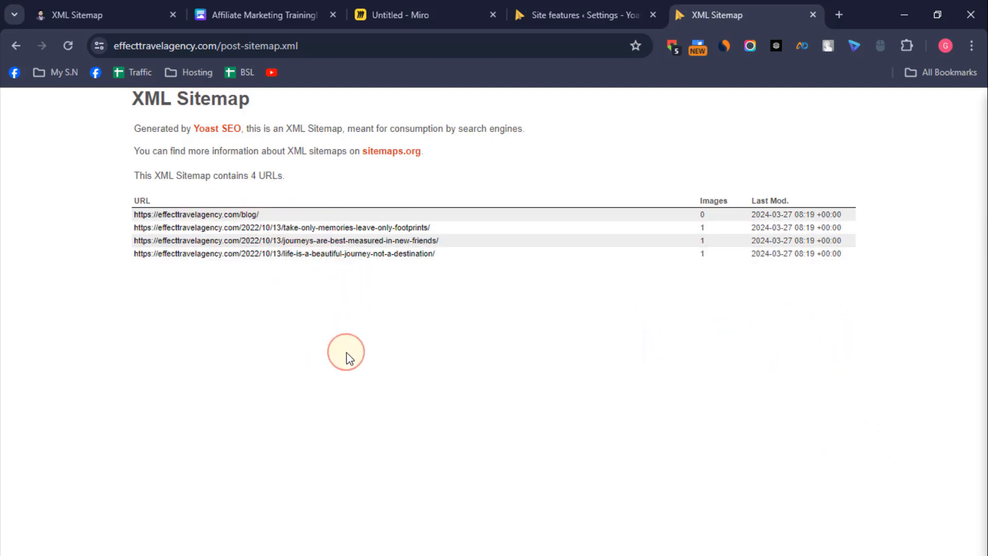
{"action": "left_click", "coordinate": [17, 46]}
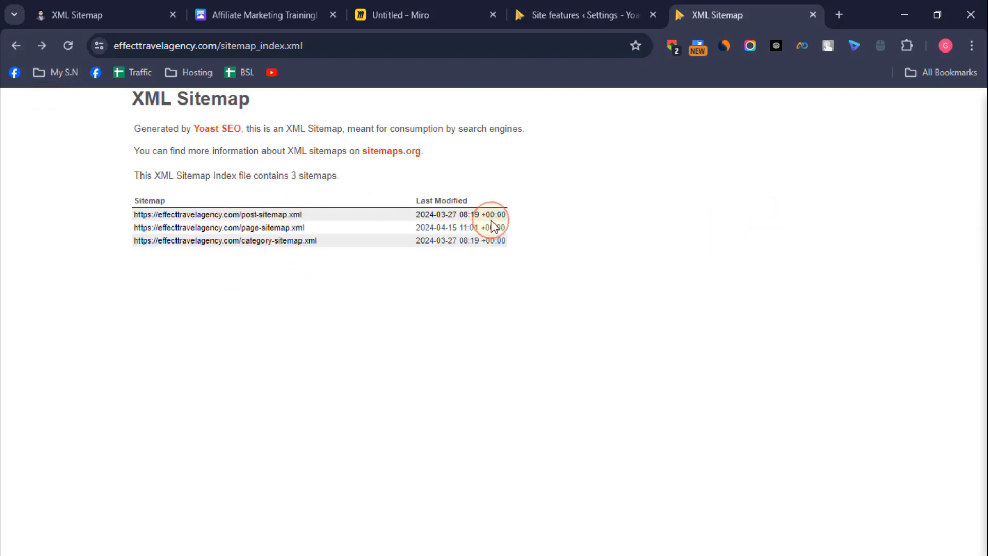
Step: Enable Inclusive language analysis in the Yoast site features and save the changes
{"action": "left_click", "coordinate": [562, 4]}
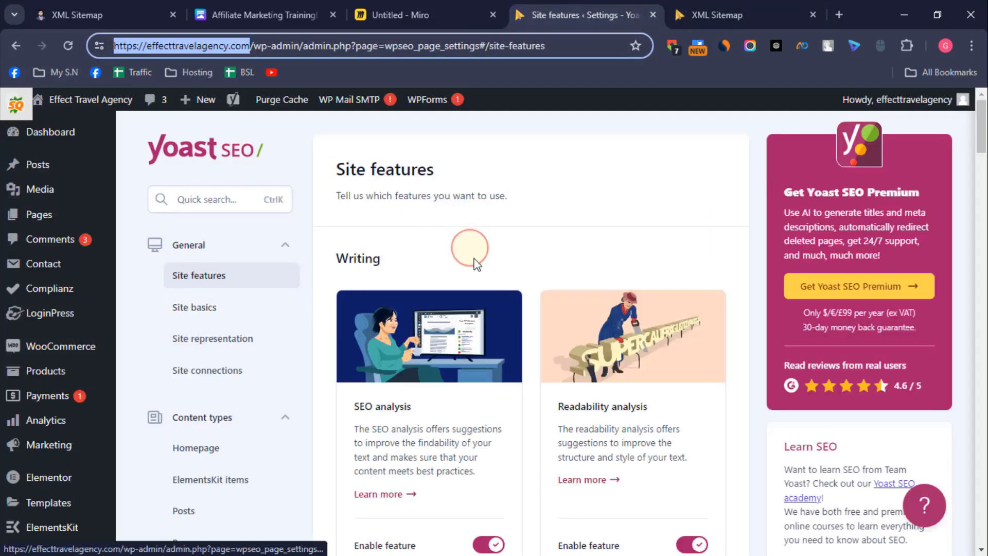
{"action": "scroll", "coordinate": [250, 347], "scroll_direction": "down", "scroll_amount": 1}
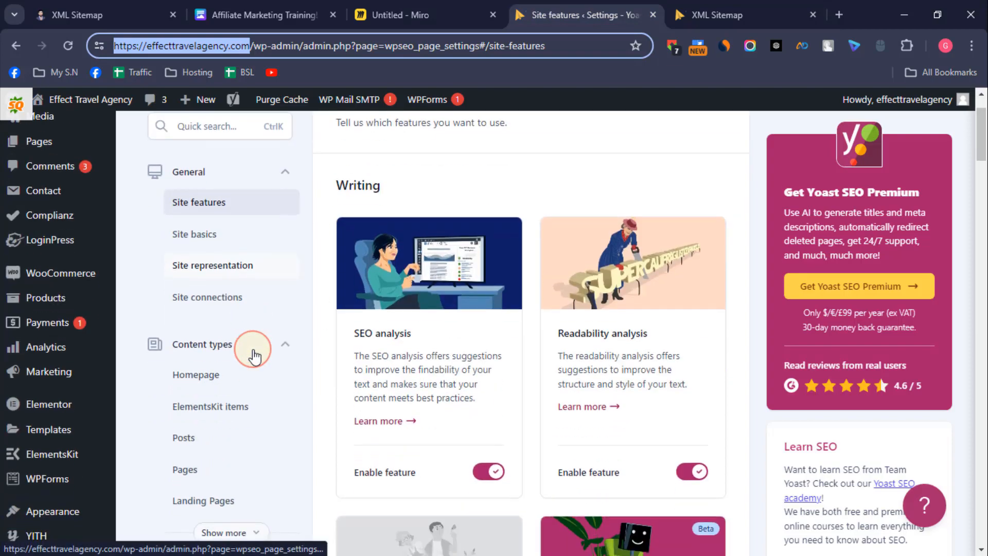
{"action": "scroll", "coordinate": [252, 355], "scroll_direction": "down", "scroll_amount": 6}
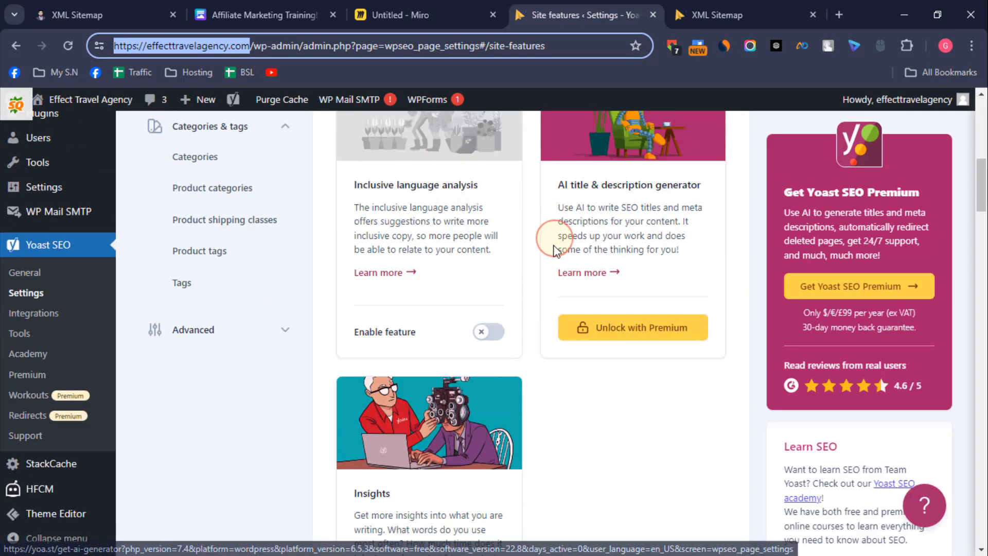
{"action": "scroll", "coordinate": [555, 251], "scroll_direction": "up", "scroll_amount": 1}
{"action": "left_click", "coordinate": [495, 419]}
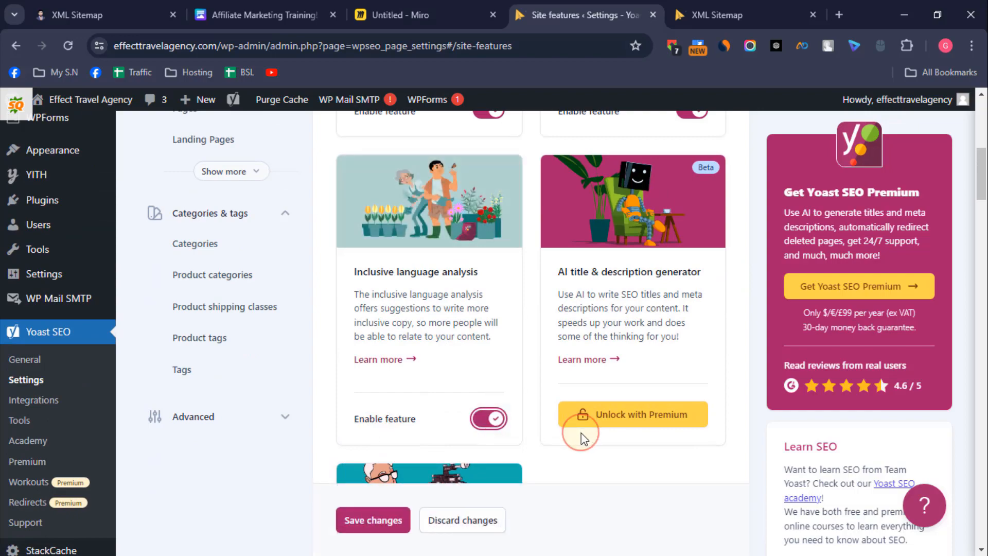
{"action": "scroll", "coordinate": [608, 389], "scroll_direction": "down", "scroll_amount": 12}
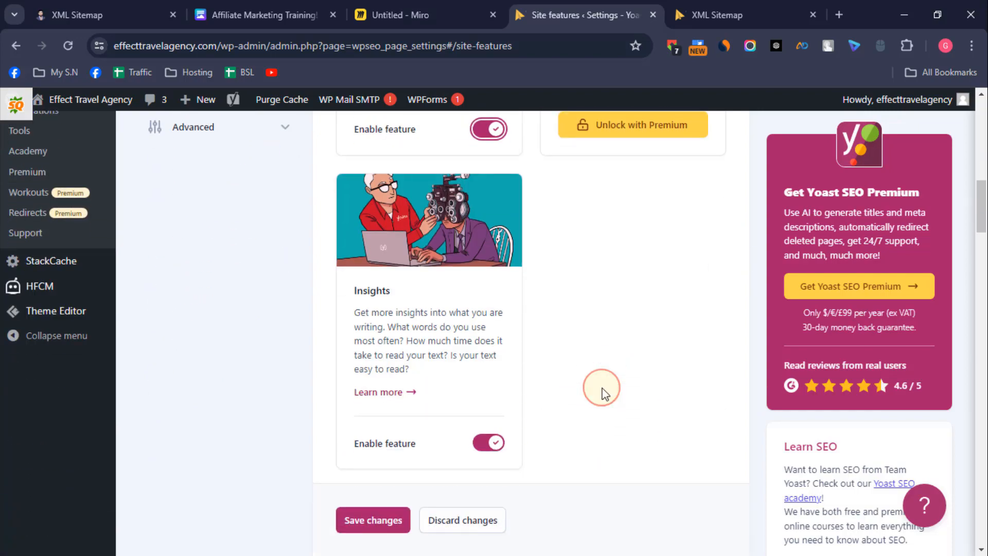
{"action": "scroll", "coordinate": [602, 391], "scroll_direction": "down", "scroll_amount": 10}
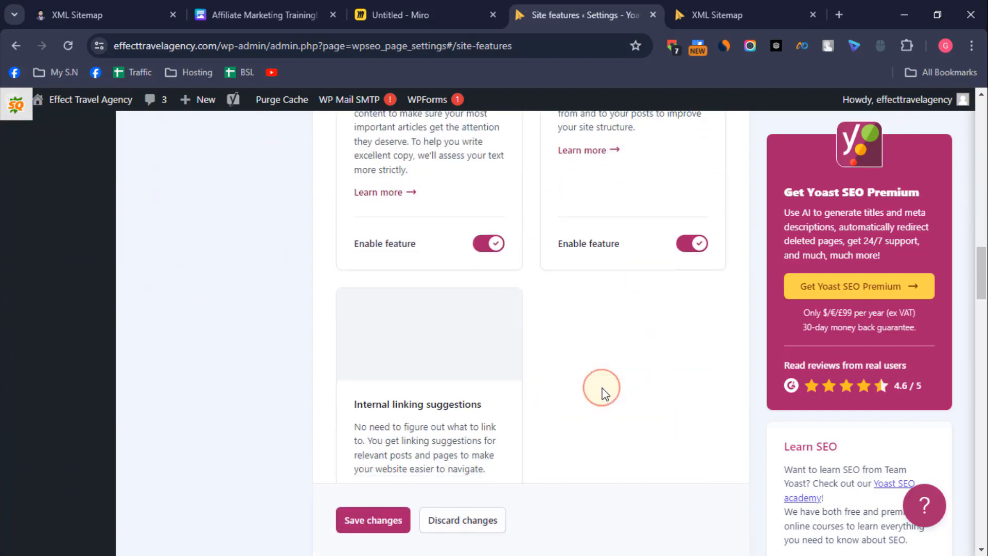
{"action": "scroll", "coordinate": [602, 391], "scroll_direction": "down", "scroll_amount": 10}
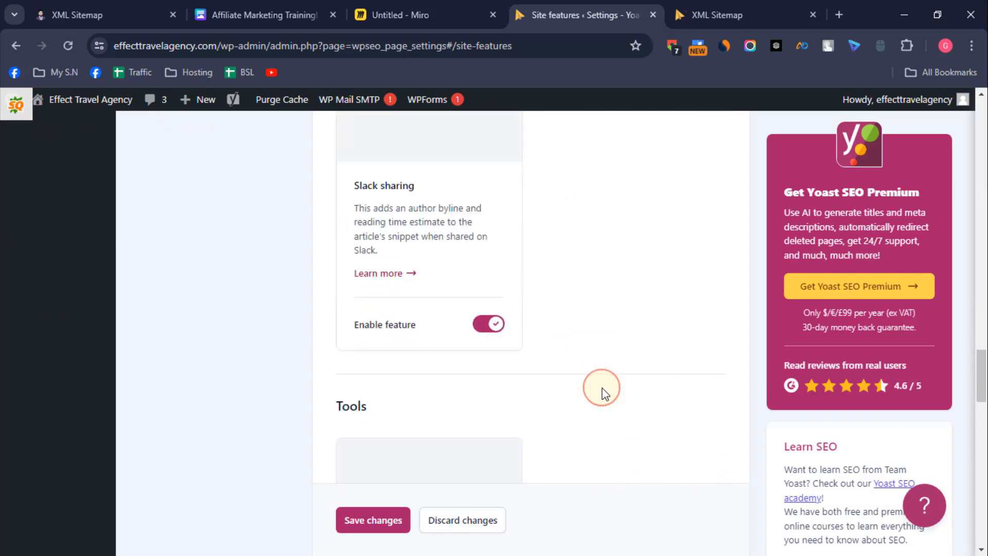
{"action": "scroll", "coordinate": [602, 391], "scroll_direction": "down", "scroll_amount": 8}
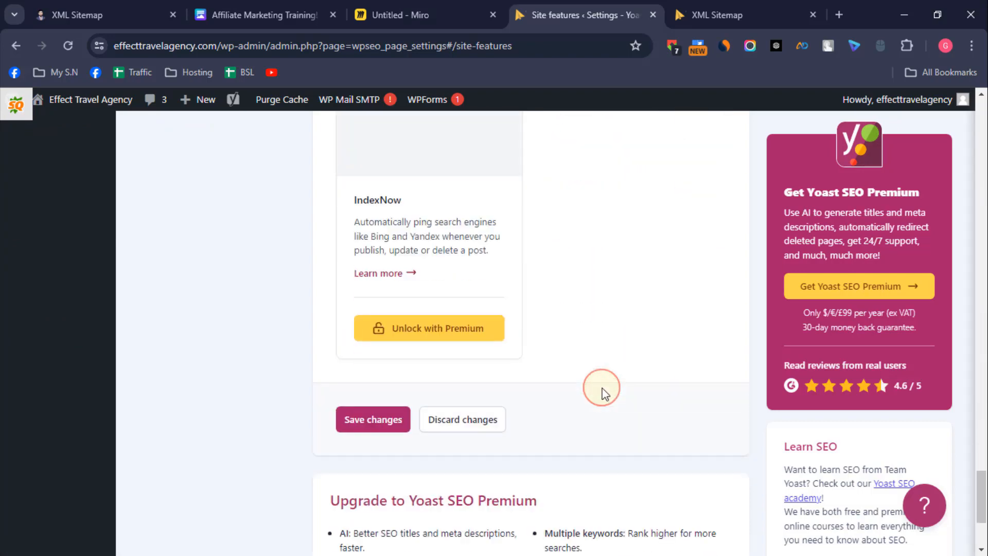
{"action": "left_click", "coordinate": [365, 421]}
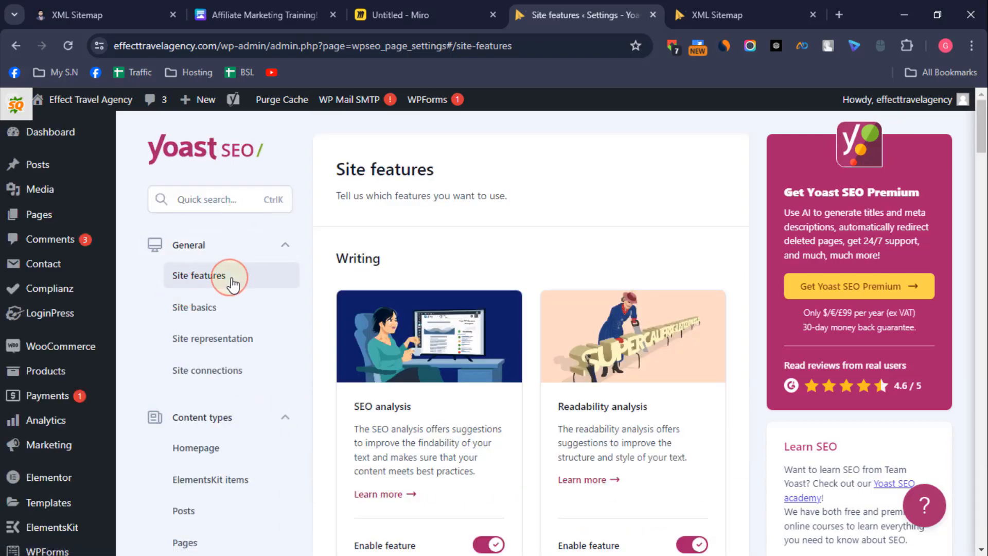
Step: Set cropped-logo-2.png from the media library as the site image in Site basics and save the changes
{"action": "left_click", "coordinate": [208, 315]}
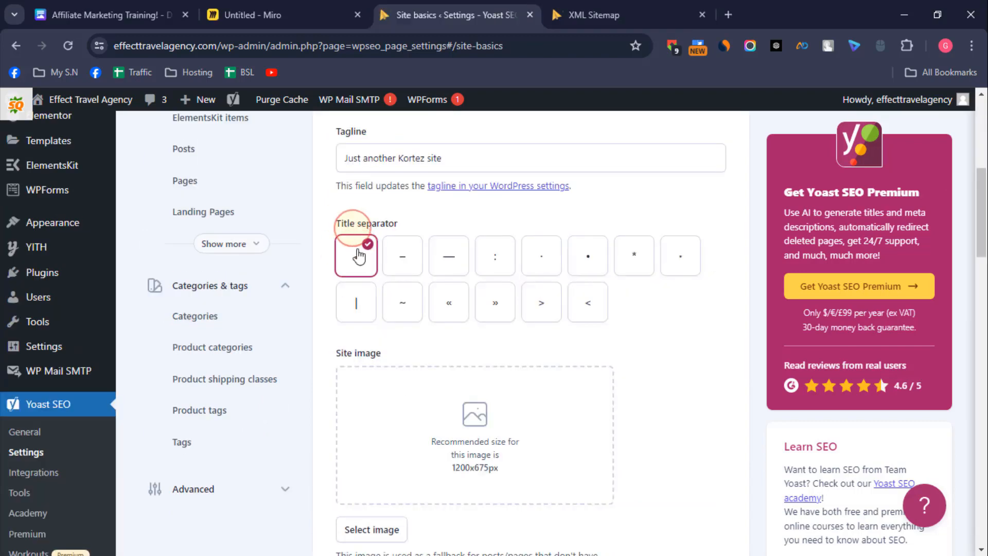
{"action": "scroll", "coordinate": [662, 378], "scroll_direction": "down", "scroll_amount": 3}
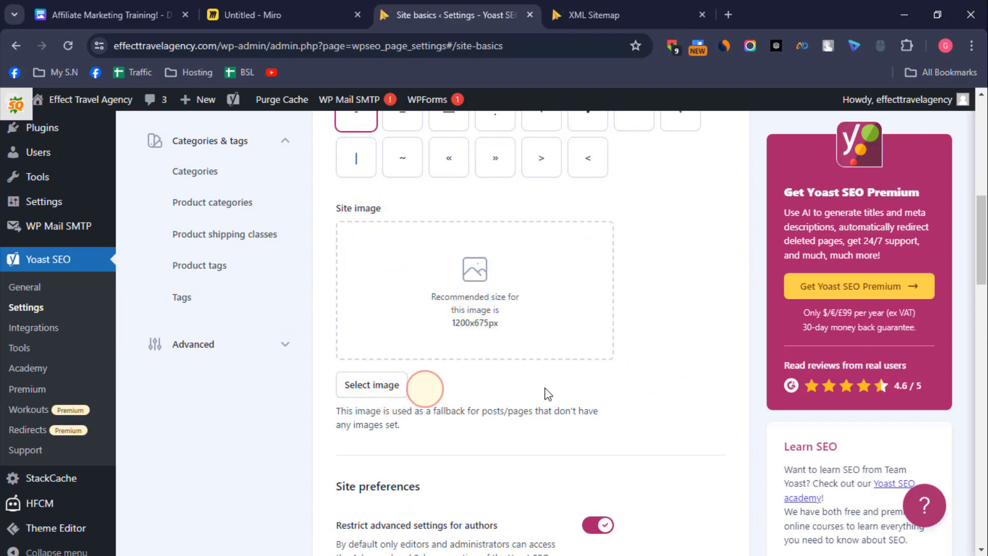
{"action": "scroll", "coordinate": [562, 390], "scroll_direction": "down", "scroll_amount": 2}
{"action": "scroll", "coordinate": [439, 360], "scroll_direction": "up", "scroll_amount": 2}
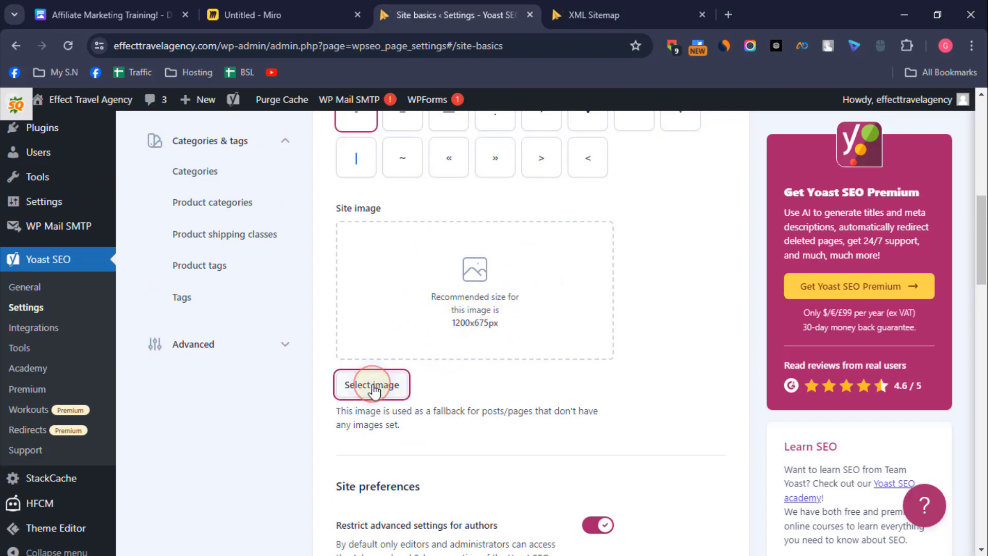
{"action": "left_click", "coordinate": [372, 386]}
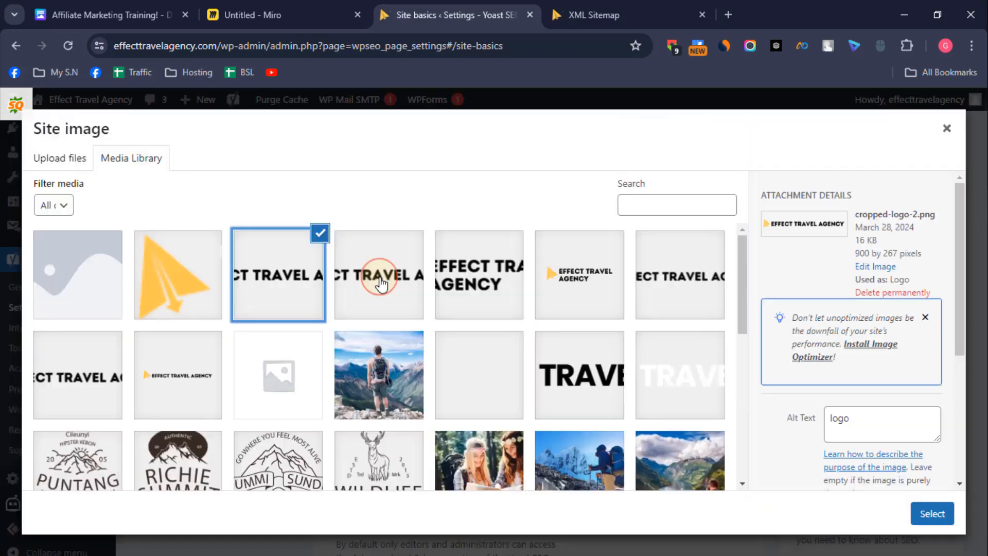
{"action": "left_click", "coordinate": [937, 521]}
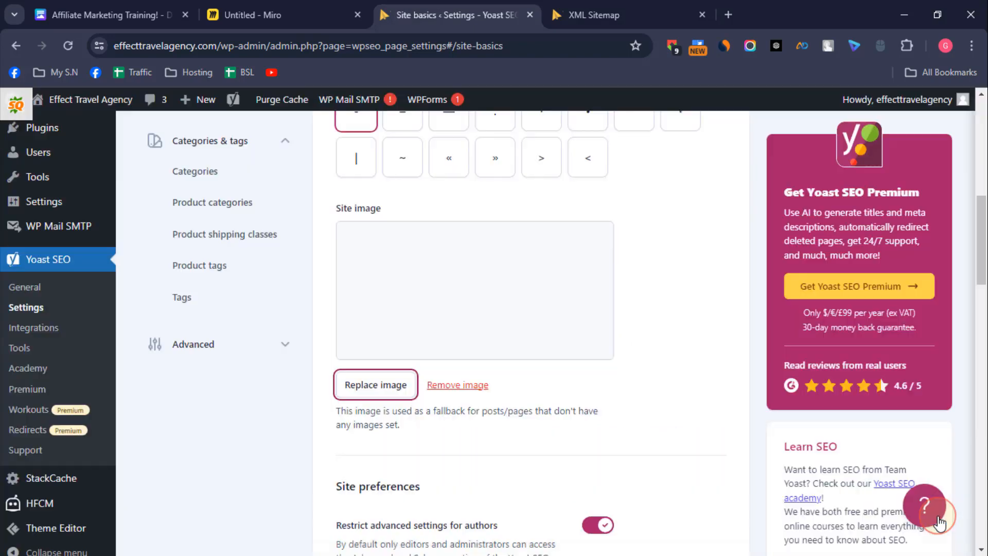
{"action": "scroll", "coordinate": [603, 384], "scroll_direction": "down", "scroll_amount": 3}
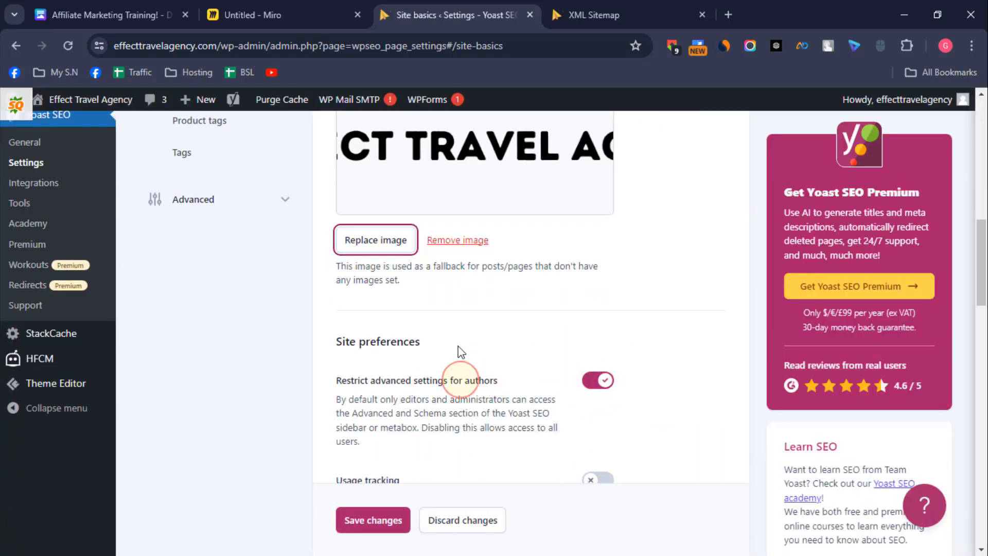
{"action": "scroll", "coordinate": [368, 371], "scroll_direction": "down", "scroll_amount": 3}
{"action": "scroll", "coordinate": [560, 397], "scroll_direction": "down", "scroll_amount": 3}
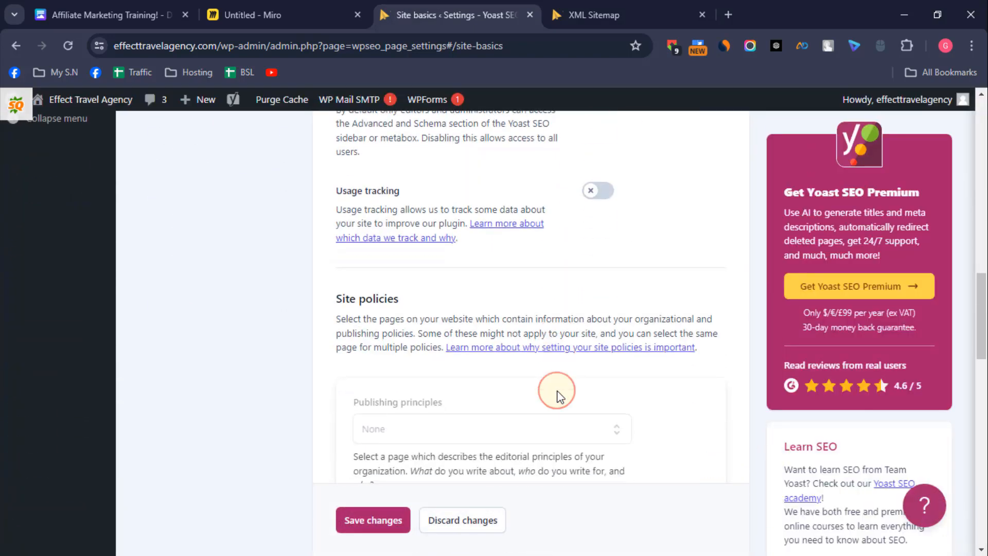
{"action": "scroll", "coordinate": [535, 331], "scroll_direction": "down", "scroll_amount": 3}
{"action": "scroll", "coordinate": [451, 376], "scroll_direction": "down", "scroll_amount": 12}
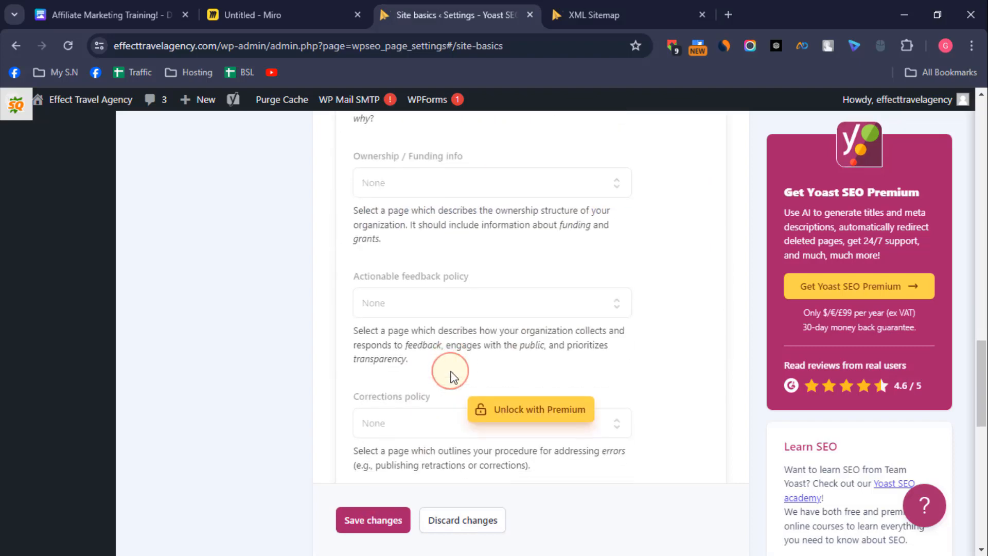
{"action": "scroll", "coordinate": [412, 463], "scroll_direction": "down", "scroll_amount": 3}
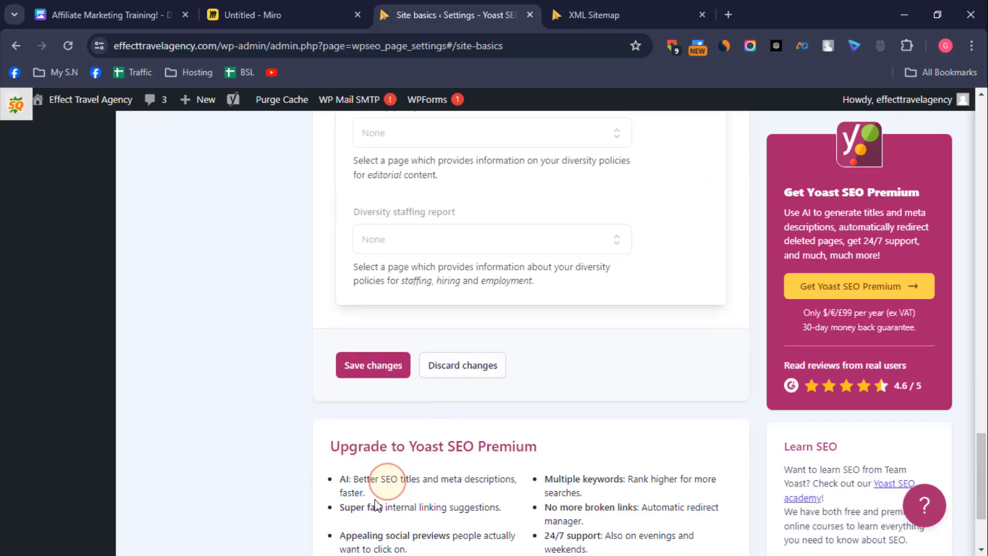
{"action": "left_click", "coordinate": [381, 366]}
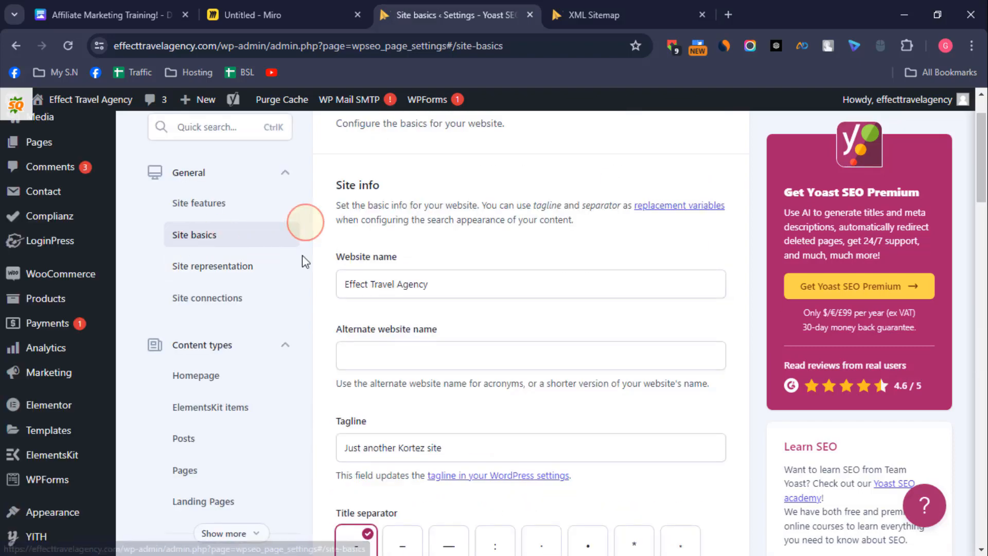
Step: Review the site representation's person, user and logo settings, and open the Site connections settings
{"action": "left_click", "coordinate": [219, 268]}
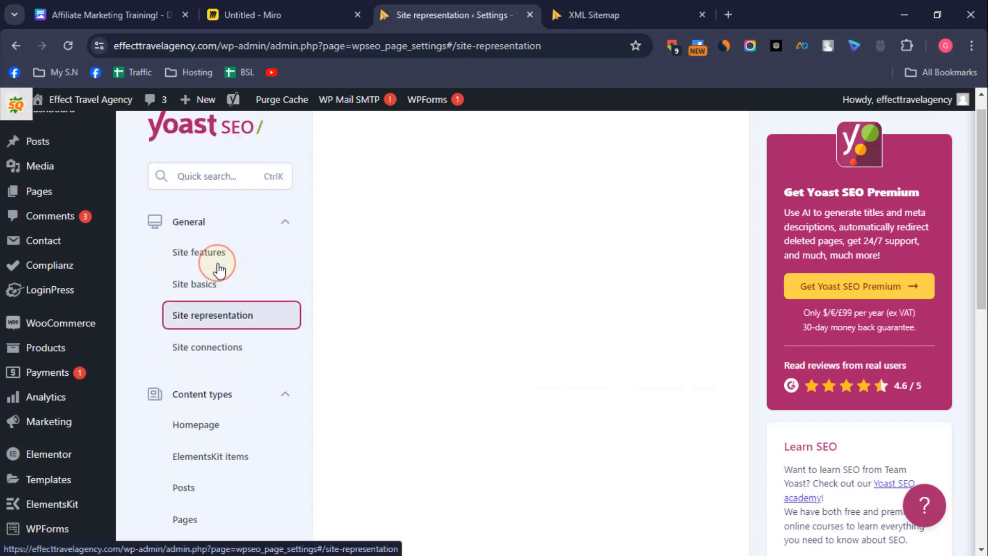
{"action": "scroll", "coordinate": [522, 335], "scroll_direction": "down", "scroll_amount": 1}
{"action": "scroll", "coordinate": [523, 334], "scroll_direction": "down", "scroll_amount": 2}
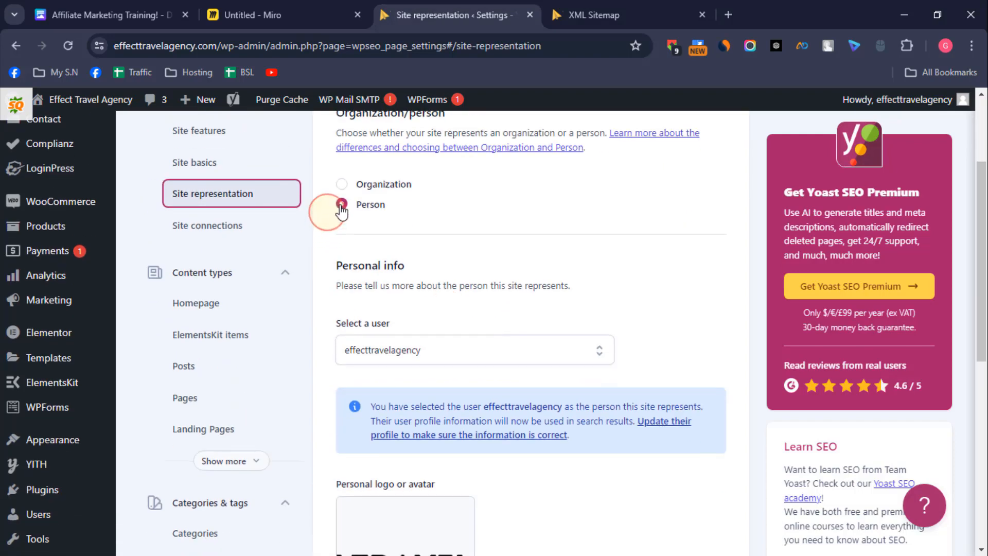
{"action": "scroll", "coordinate": [548, 411], "scroll_direction": "down", "scroll_amount": 7}
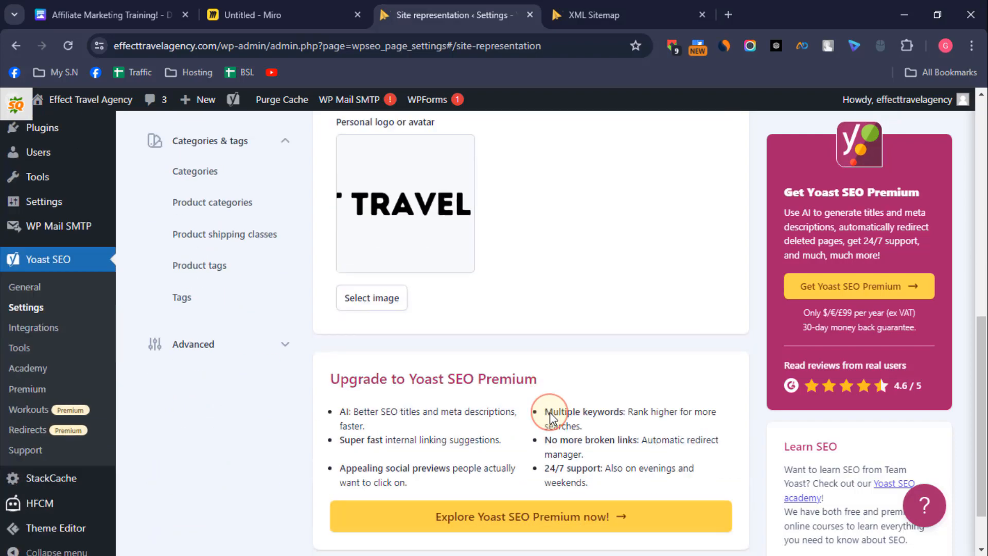
{"action": "scroll", "coordinate": [548, 411], "scroll_direction": "up", "scroll_amount": 8}
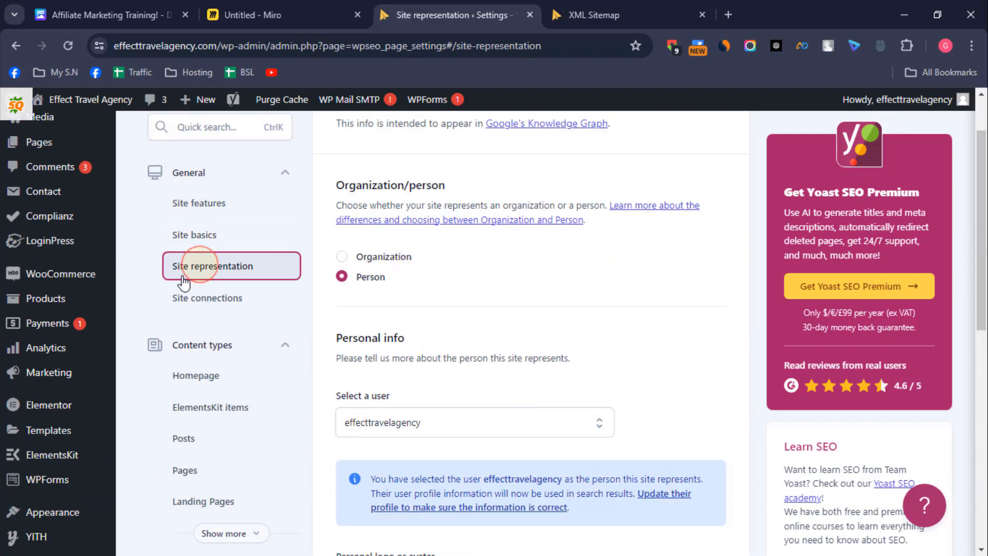
{"action": "left_click", "coordinate": [206, 298]}
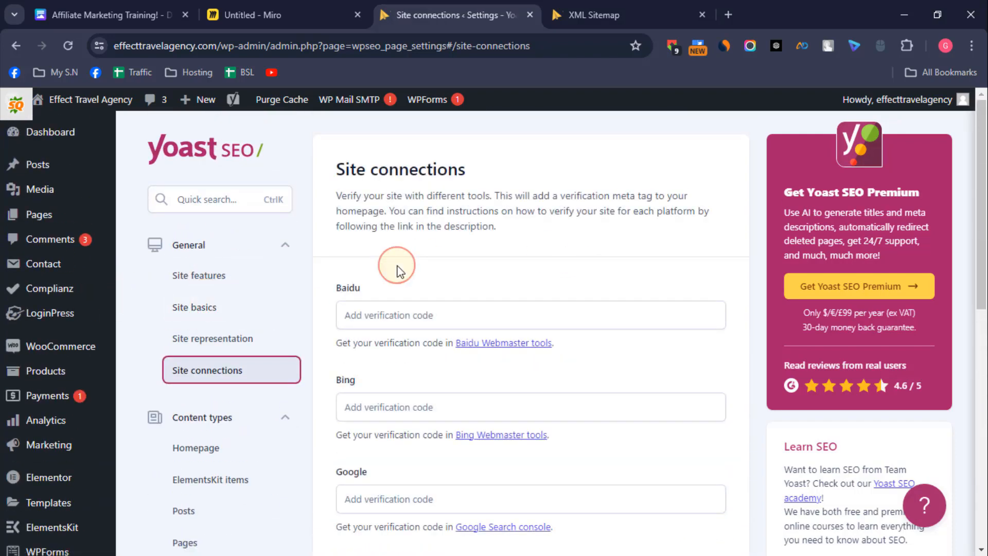
Step: Review the verification code fields in Site connections and look over the Homepage content type settings
{"action": "scroll", "coordinate": [396, 270], "scroll_direction": "down", "scroll_amount": 1}
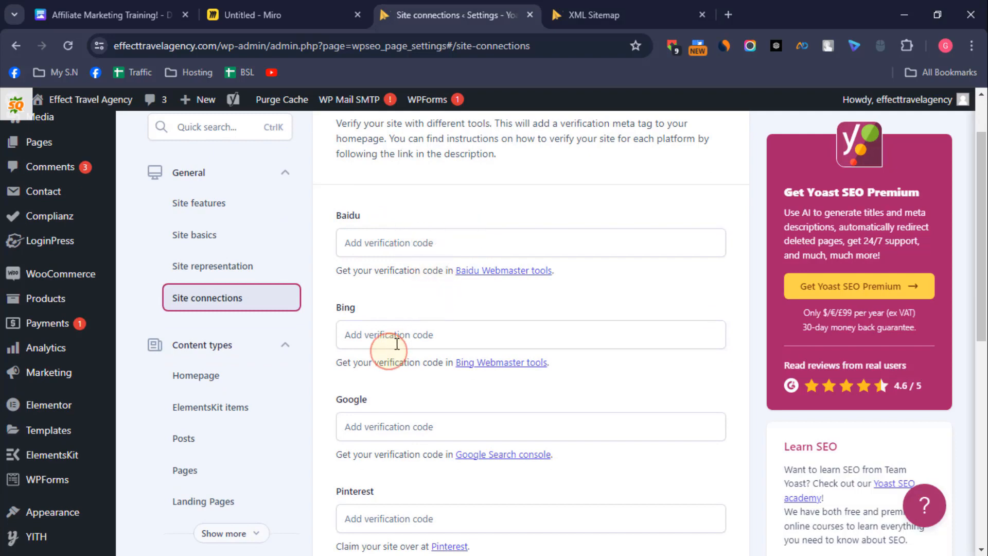
{"action": "scroll", "coordinate": [493, 410], "scroll_direction": "down", "scroll_amount": 2}
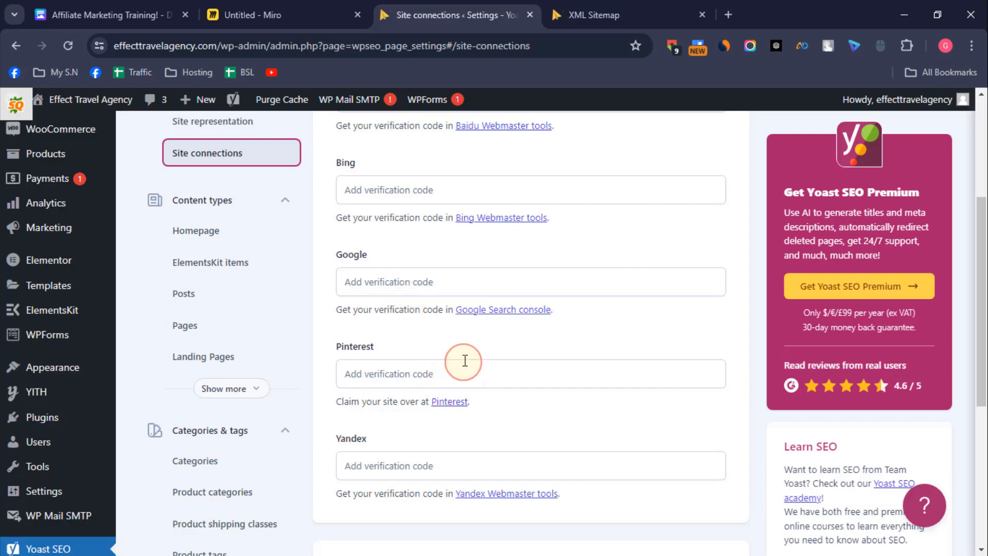
{"action": "left_click", "coordinate": [204, 241]}
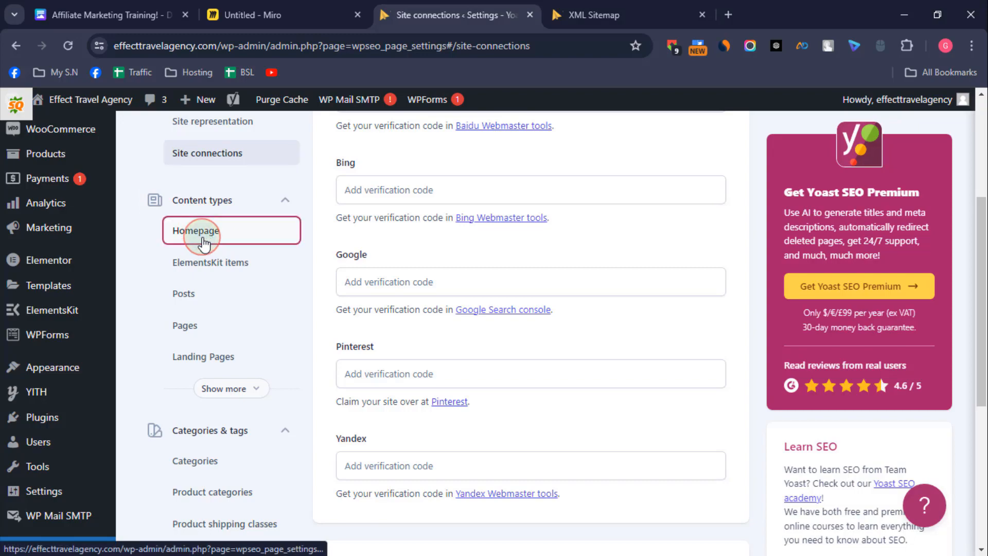
{"action": "scroll", "coordinate": [220, 379], "scroll_direction": "down", "scroll_amount": 6}
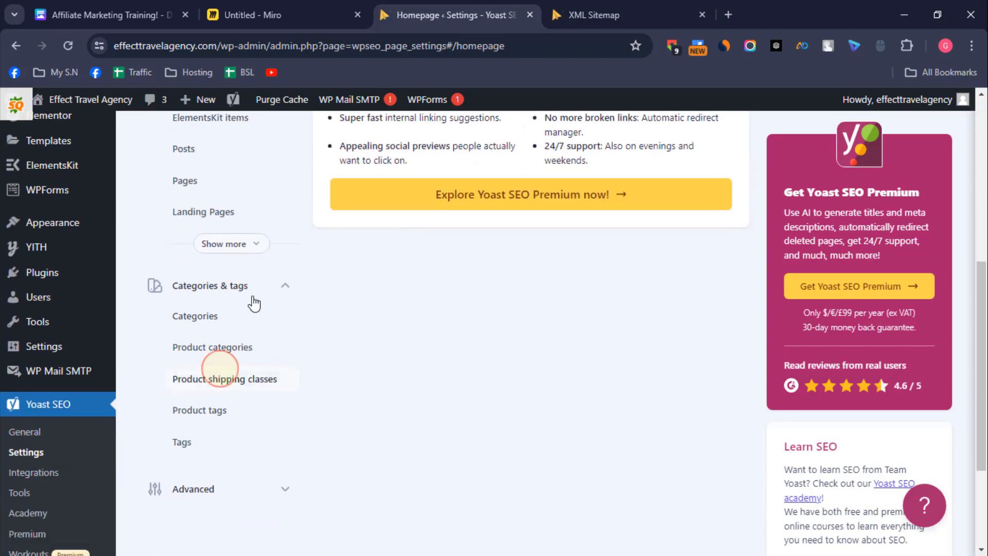
{"action": "scroll", "coordinate": [254, 304], "scroll_direction": "up", "scroll_amount": 4}
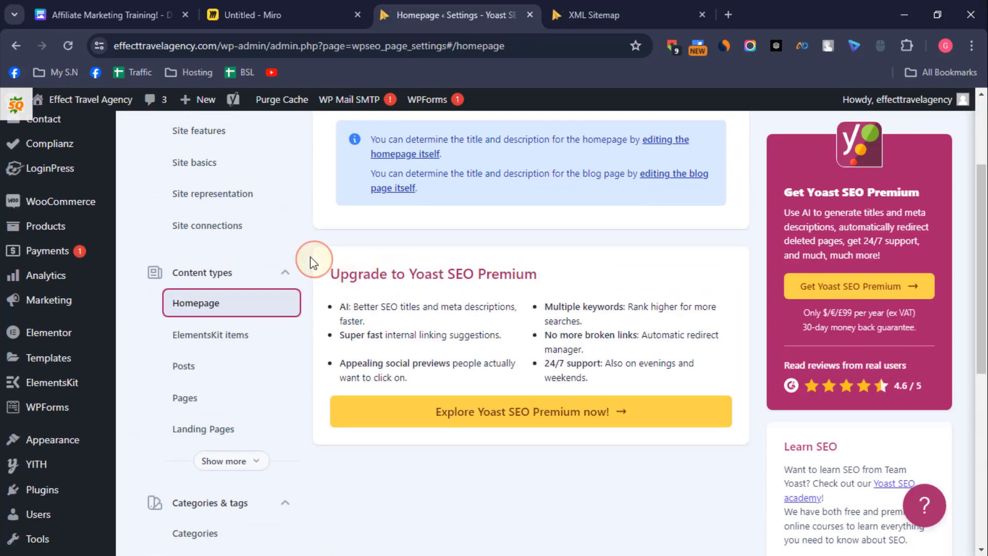
Step: Review the search appearance, SEO title and meta description settings for the Posts and Pages content types
{"action": "left_click", "coordinate": [200, 379]}
{"action": "scroll", "coordinate": [567, 256], "scroll_direction": "down", "scroll_amount": 1}
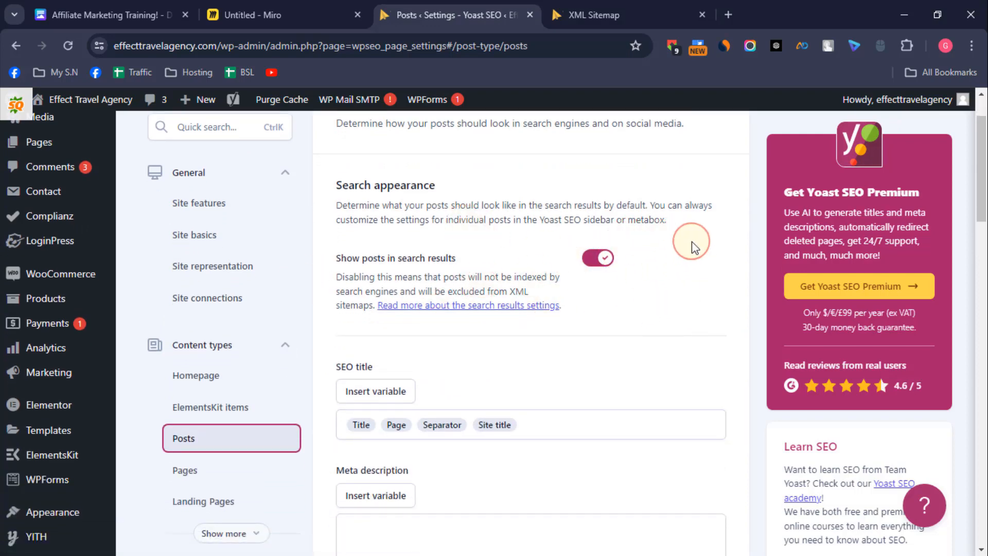
{"action": "scroll", "coordinate": [586, 417], "scroll_direction": "down", "scroll_amount": 2}
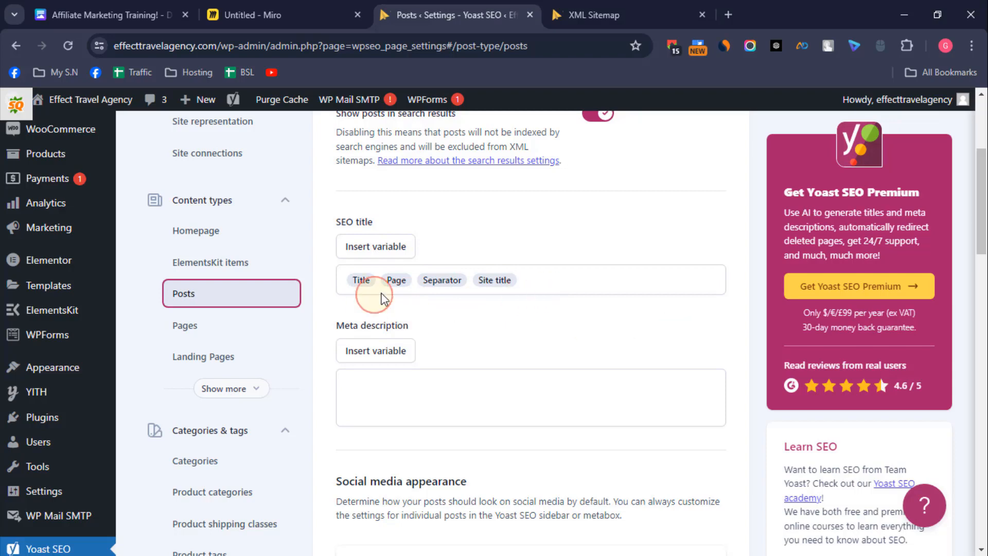
{"action": "scroll", "coordinate": [517, 322], "scroll_direction": "down", "scroll_amount": 3}
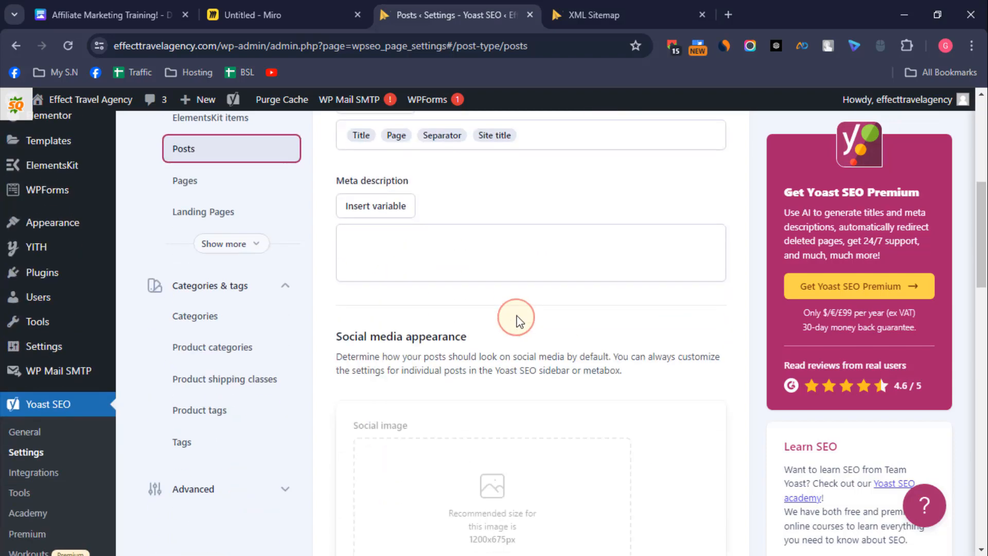
{"action": "left_click", "coordinate": [184, 183]}
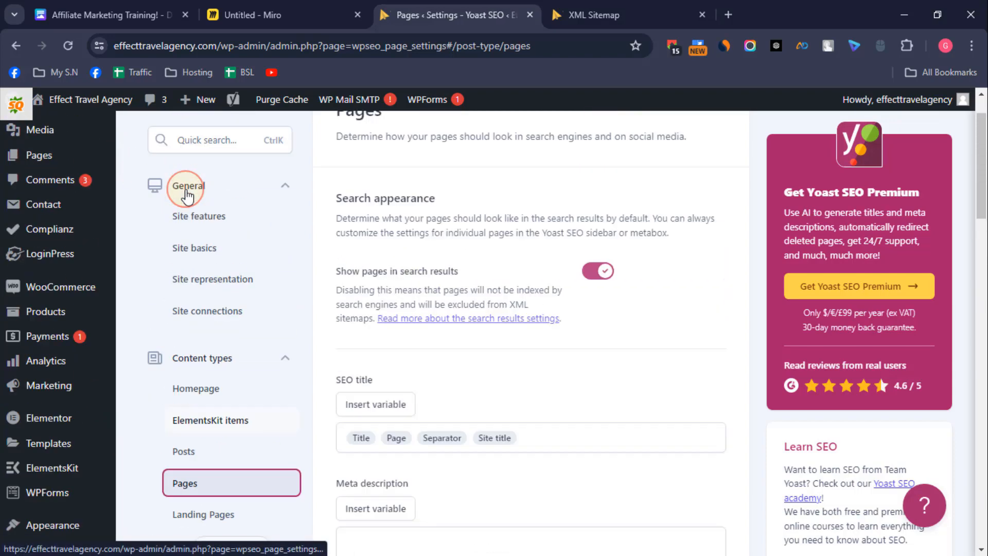
{"action": "scroll", "coordinate": [633, 381], "scroll_direction": "down", "scroll_amount": 3}
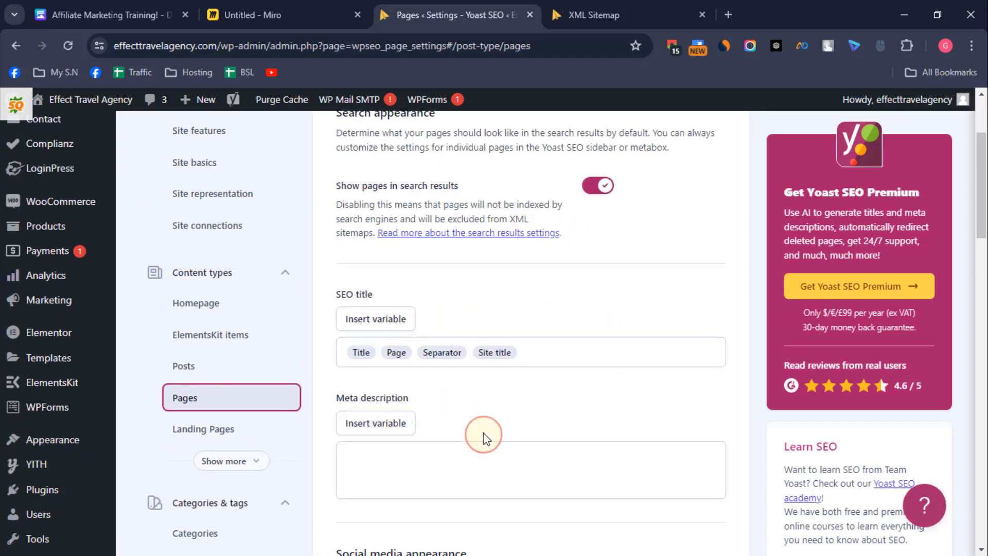
{"action": "scroll", "coordinate": [386, 329], "scroll_direction": "down", "scroll_amount": 3}
{"action": "scroll", "coordinate": [276, 360], "scroll_direction": "down", "scroll_amount": 2}
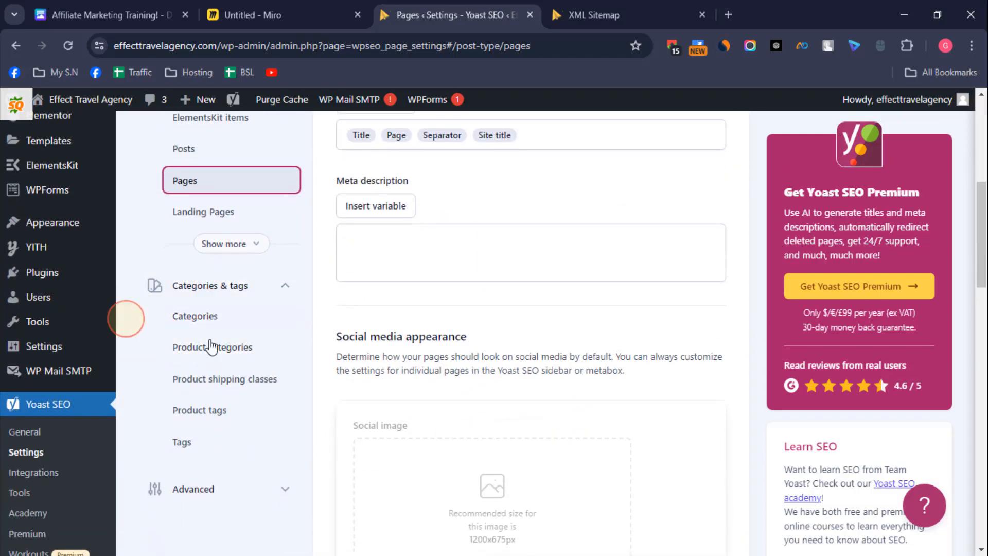
Step: Open the Categories settings and try switching Show categories in search results off and back on
{"action": "left_click", "coordinate": [232, 316]}
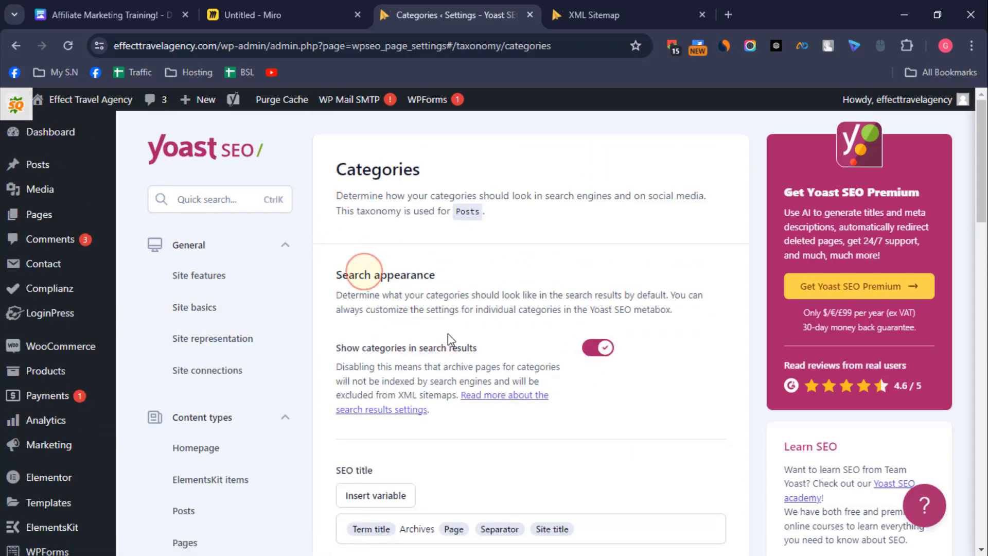
{"action": "scroll", "coordinate": [412, 414], "scroll_direction": "down", "scroll_amount": 1}
{"action": "scroll", "coordinate": [412, 414], "scroll_direction": "down", "scroll_amount": 2}
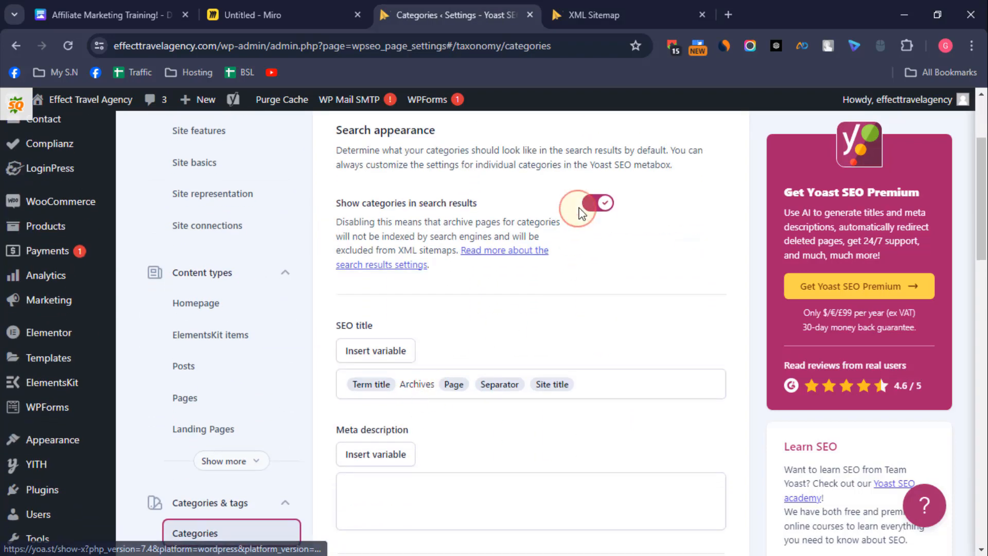
{"action": "left_click", "coordinate": [599, 202]}
{"action": "left_click", "coordinate": [601, 205]}
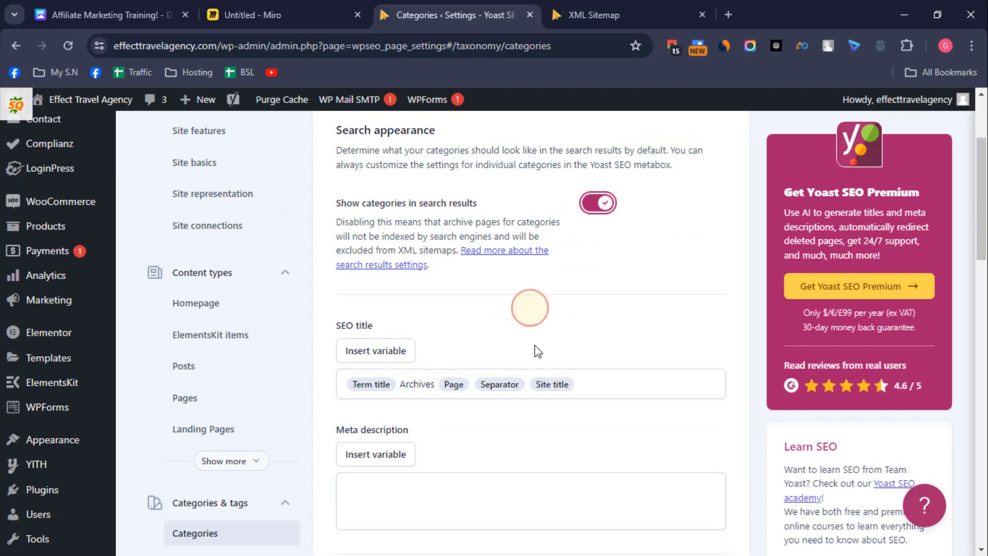
{"action": "scroll", "coordinate": [533, 349], "scroll_direction": "down", "scroll_amount": 4}
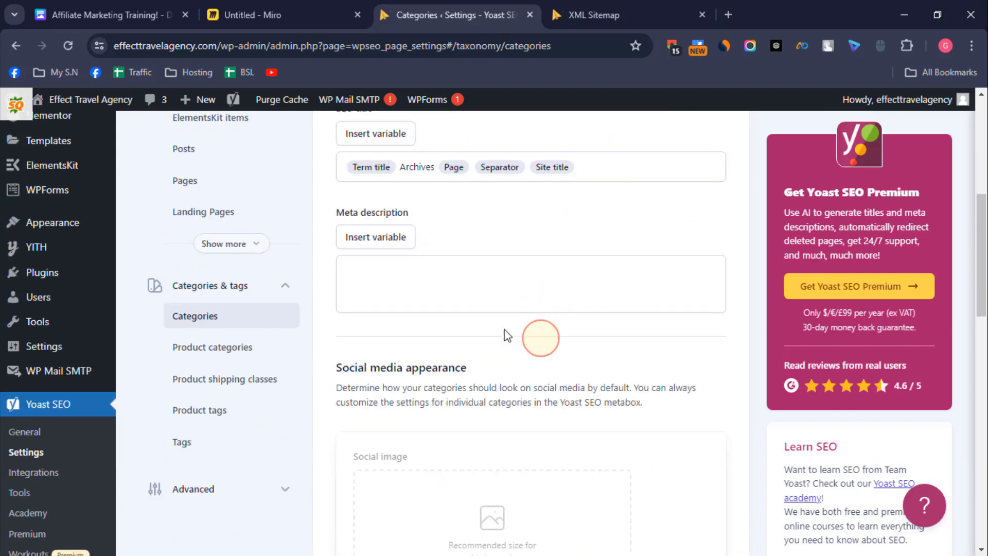
Step: Open the Product categories settings and try switching Show product categories in search results off and back on
{"action": "left_click", "coordinate": [219, 348]}
{"action": "scroll", "coordinate": [712, 445], "scroll_direction": "down", "scroll_amount": 4}
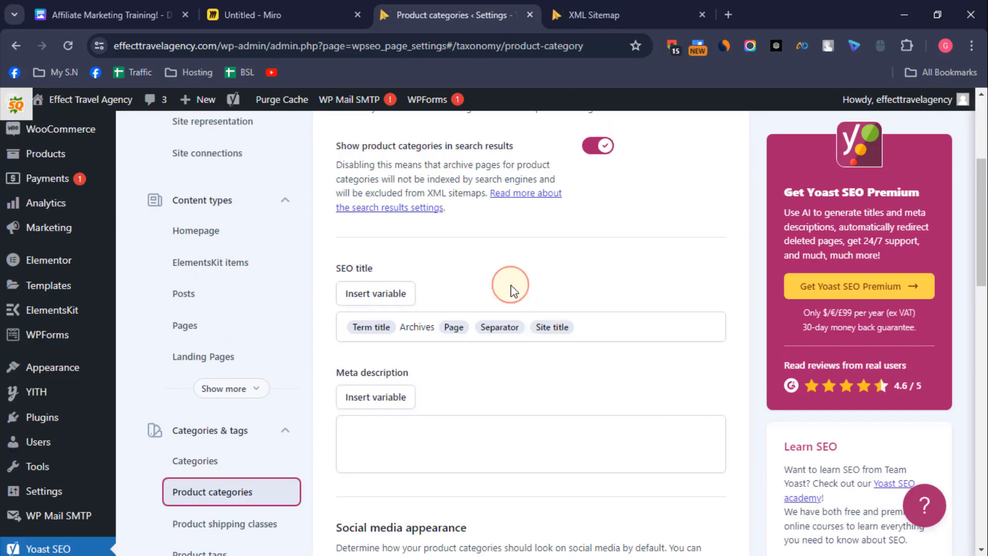
{"action": "scroll", "coordinate": [680, 251], "scroll_direction": "down", "scroll_amount": 1}
{"action": "scroll", "coordinate": [680, 249], "scroll_direction": "up", "scroll_amount": 3}
{"action": "left_click", "coordinate": [597, 218]}
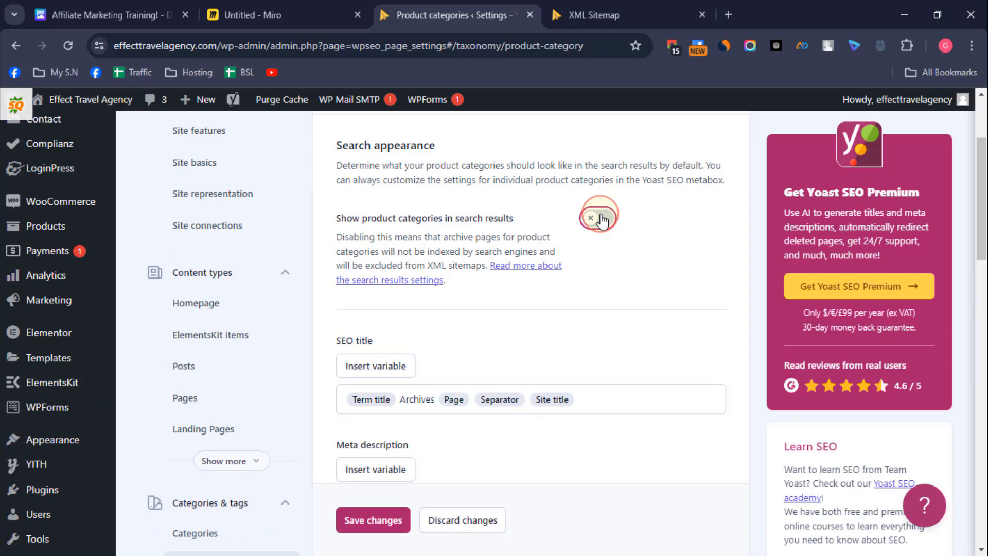
{"action": "left_click", "coordinate": [597, 218]}
{"action": "scroll", "coordinate": [511, 371], "scroll_direction": "down", "scroll_amount": 5}
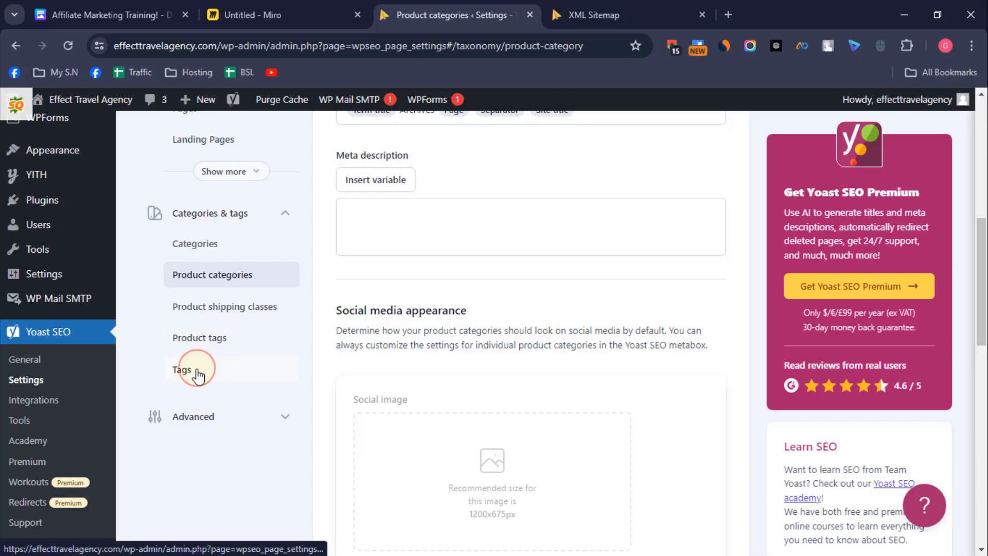
Step: Disable Show tags in search results in the Tags settings and save the changes
{"action": "left_click", "coordinate": [226, 370]}
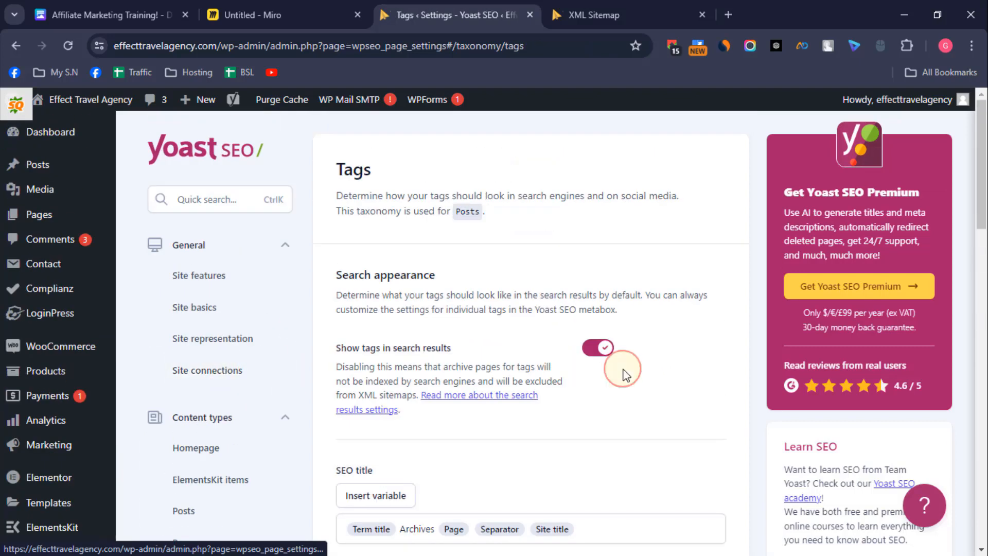
{"action": "left_click", "coordinate": [597, 348]}
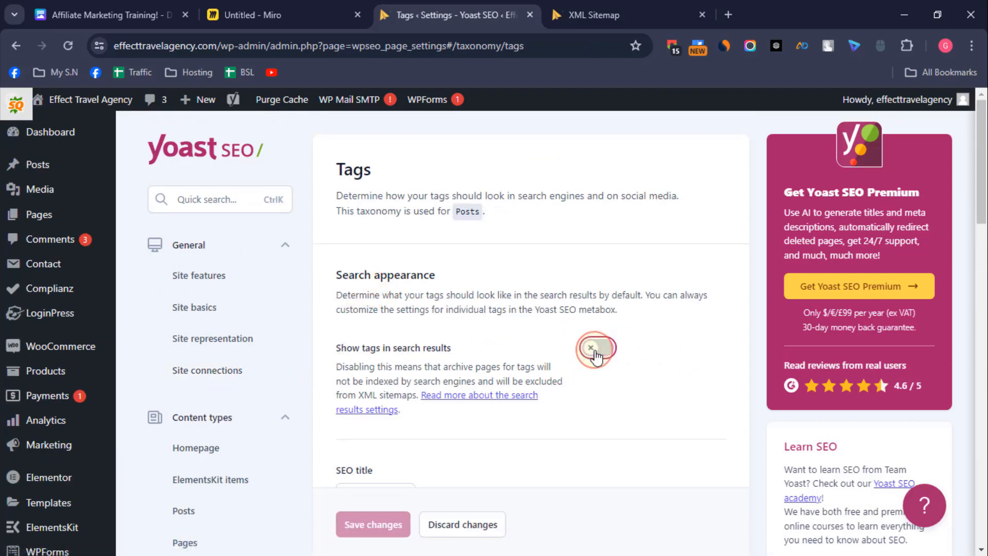
{"action": "scroll", "coordinate": [592, 353], "scroll_direction": "down", "scroll_amount": 2}
{"action": "left_click", "coordinate": [374, 521]}
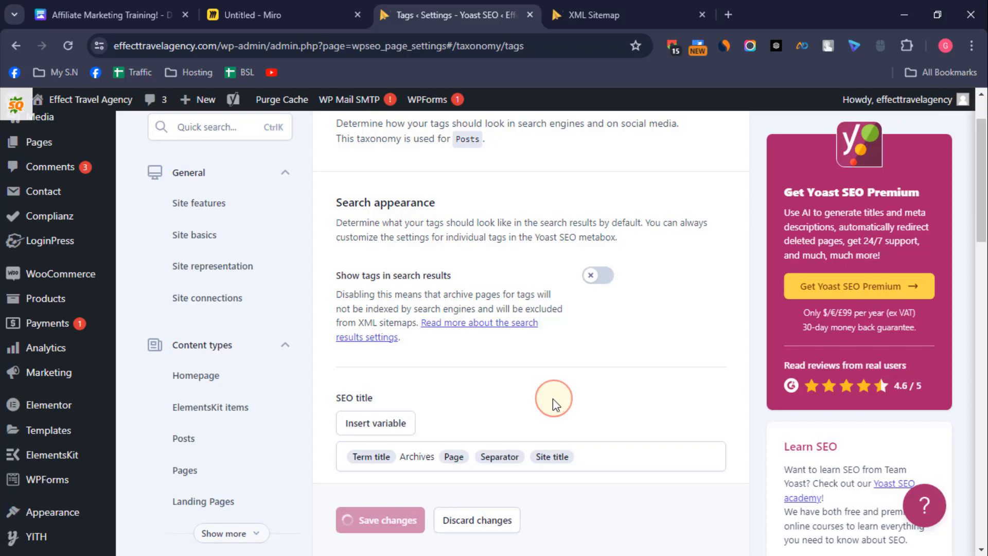
Step: Expand the Advanced settings group and look over its pages, from Crawl optimization to RSS
{"action": "scroll", "coordinate": [541, 401], "scroll_direction": "down", "scroll_amount": 7}
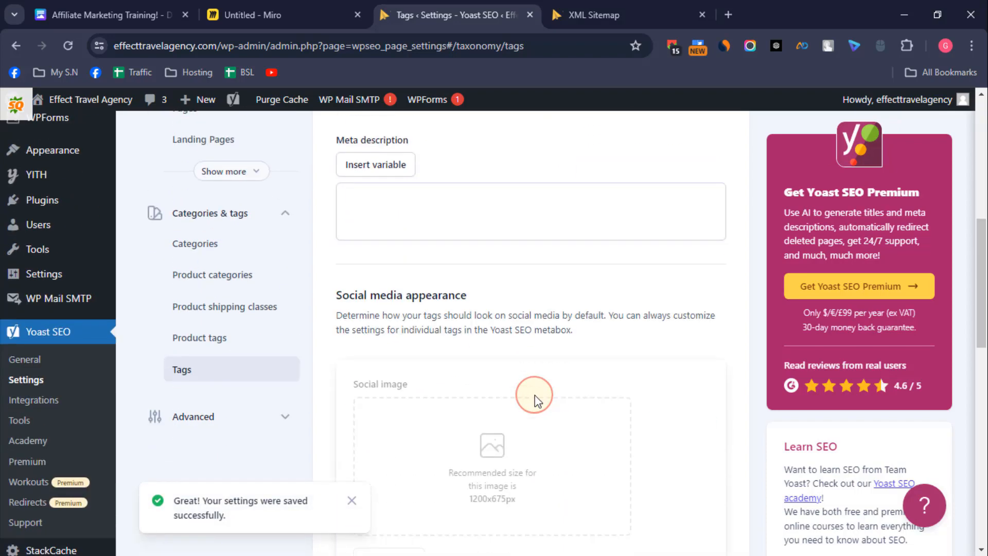
{"action": "left_click", "coordinate": [281, 346]}
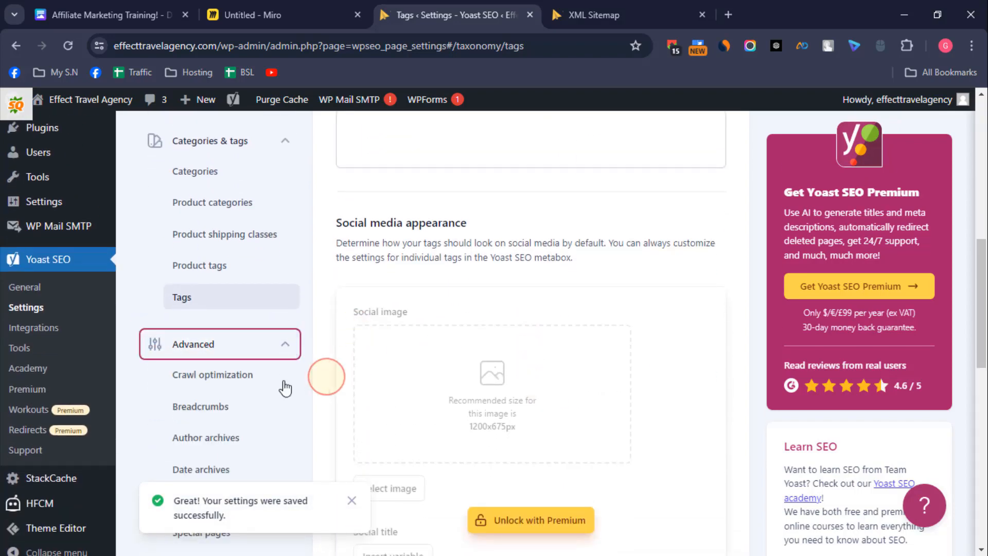
{"action": "scroll", "coordinate": [284, 383], "scroll_direction": "down", "scroll_amount": 2}
{"action": "scroll", "coordinate": [286, 355], "scroll_direction": "down", "scroll_amount": 2}
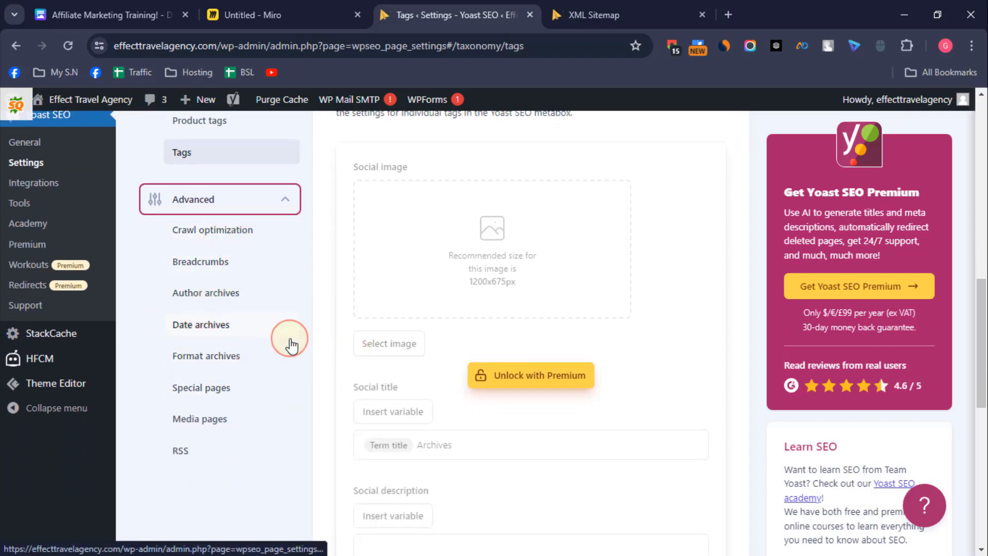
{"action": "scroll", "coordinate": [242, 425], "scroll_direction": "down", "scroll_amount": 4}
{"action": "scroll", "coordinate": [237, 427], "scroll_direction": "up", "scroll_amount": 6}
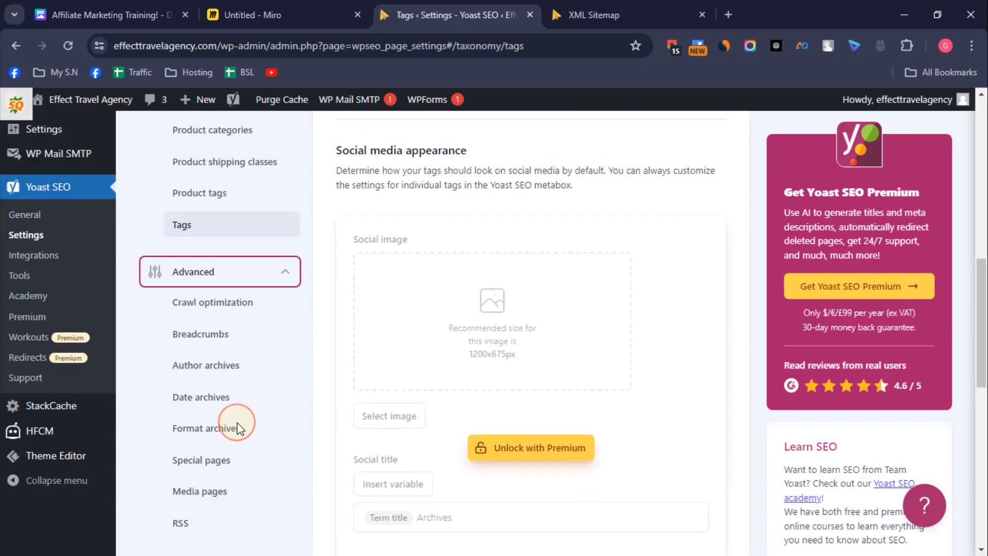
{"action": "scroll", "coordinate": [237, 427], "scroll_direction": "up", "scroll_amount": 9}
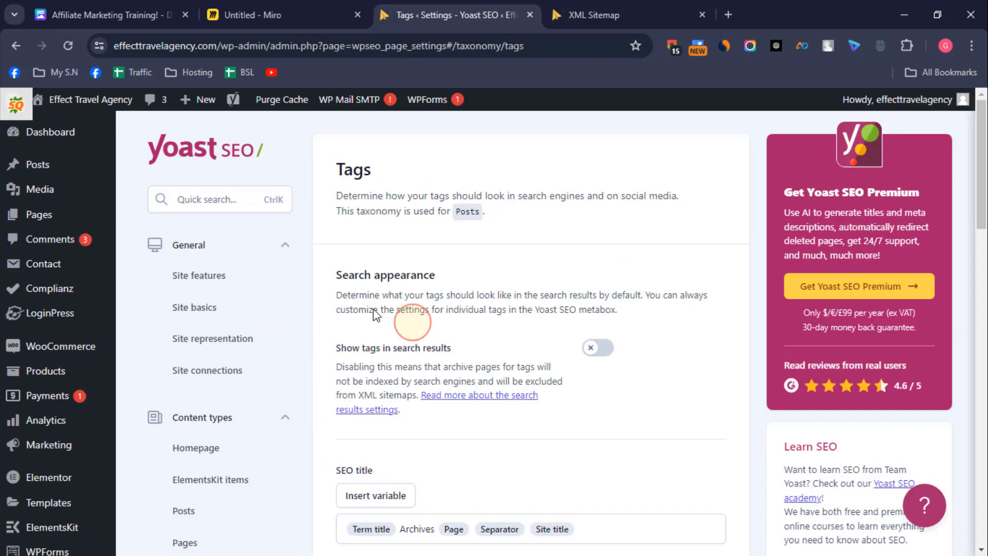
Step: Leave the Yoast settings for the WordPress dashboard, and switch to the XML sitemap index to reload it
{"action": "left_click", "coordinate": [98, 135]}
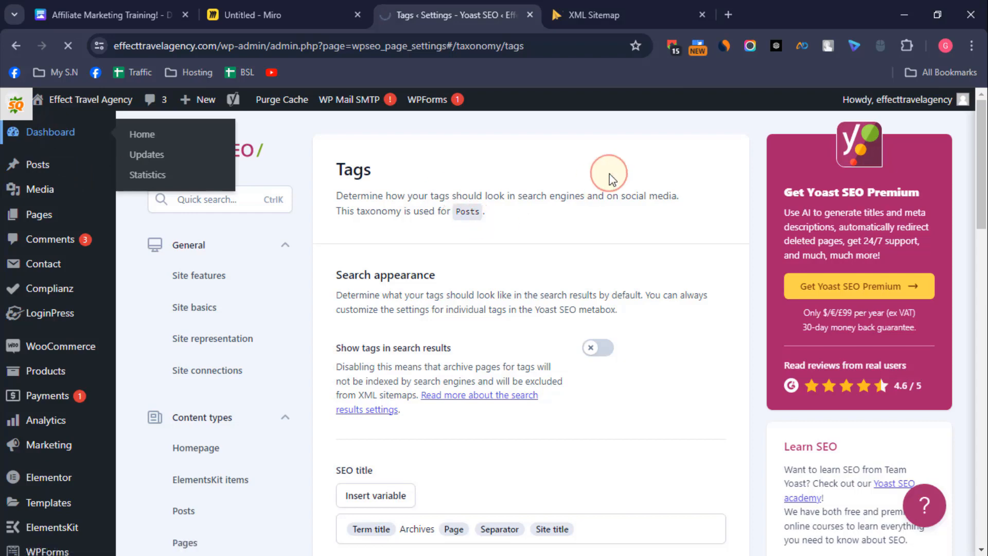
{"action": "left_click", "coordinate": [624, 15]}
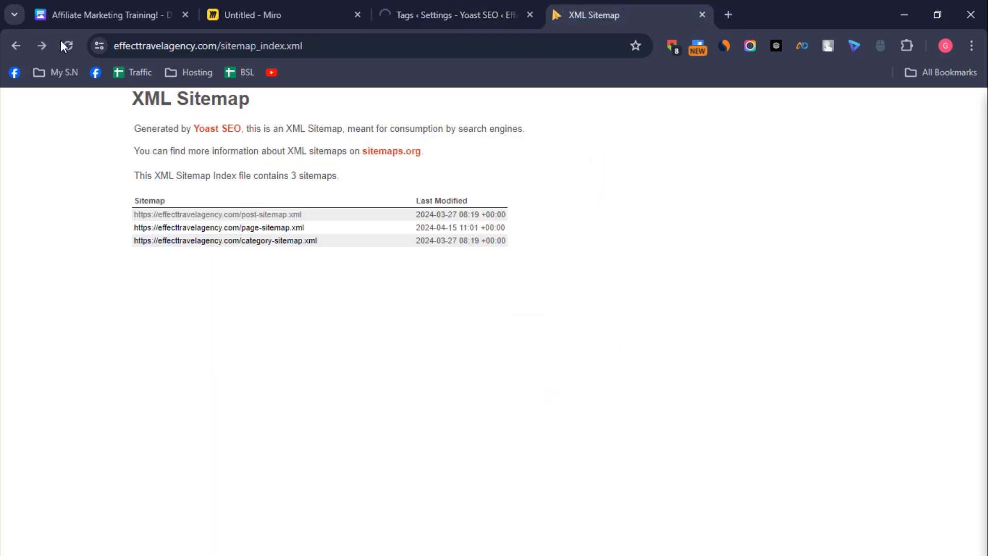
{"action": "left_click", "coordinate": [729, 14]}
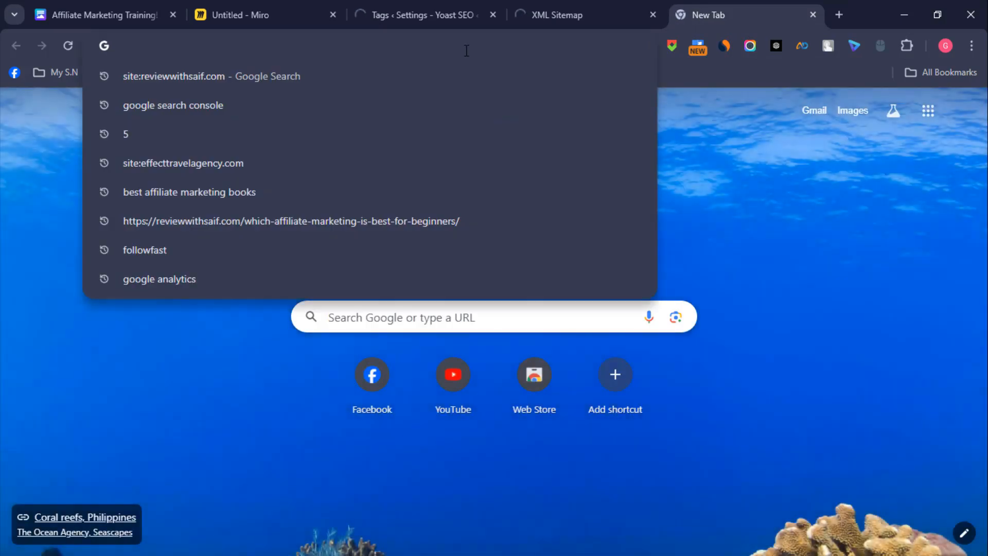
{"action": "type", "text": "g"}
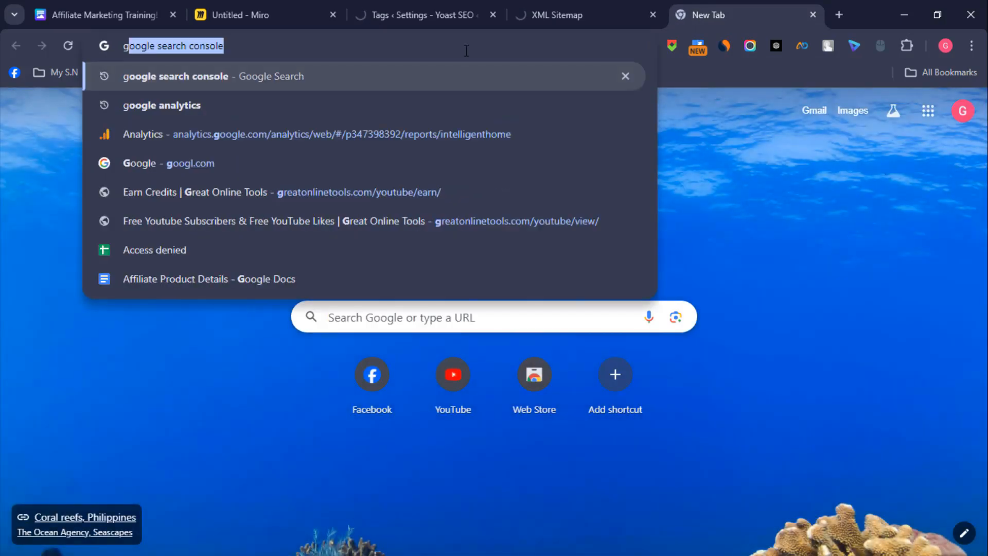
{"action": "key", "text": "Return"}
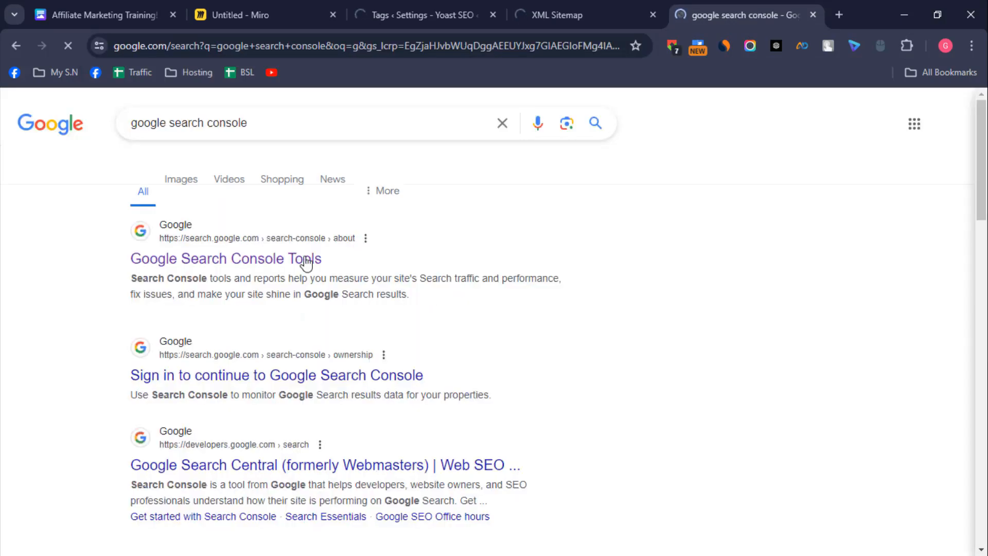
{"action": "left_click", "coordinate": [260, 260]}
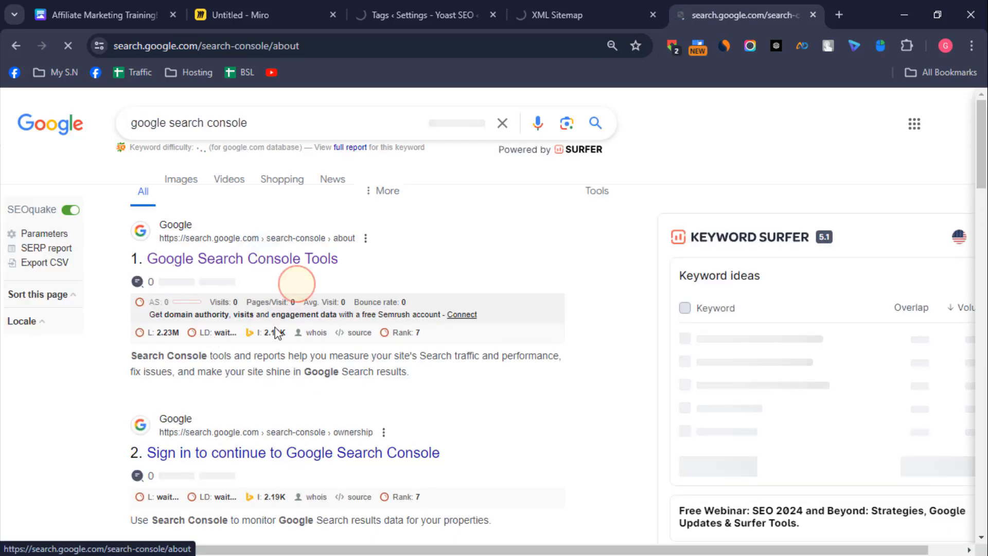
{"action": "left_click", "coordinate": [115, 463]}
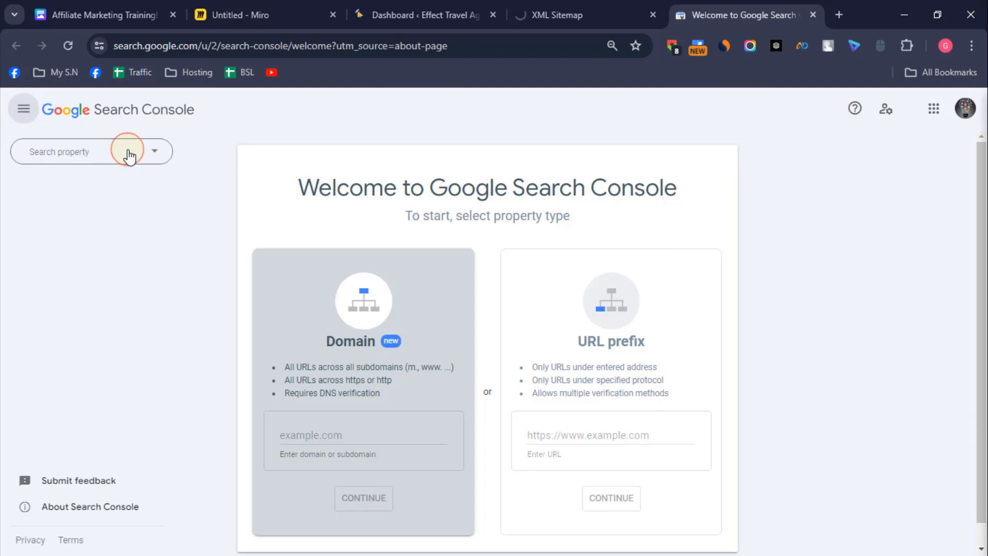
{"action": "left_click", "coordinate": [126, 152]}
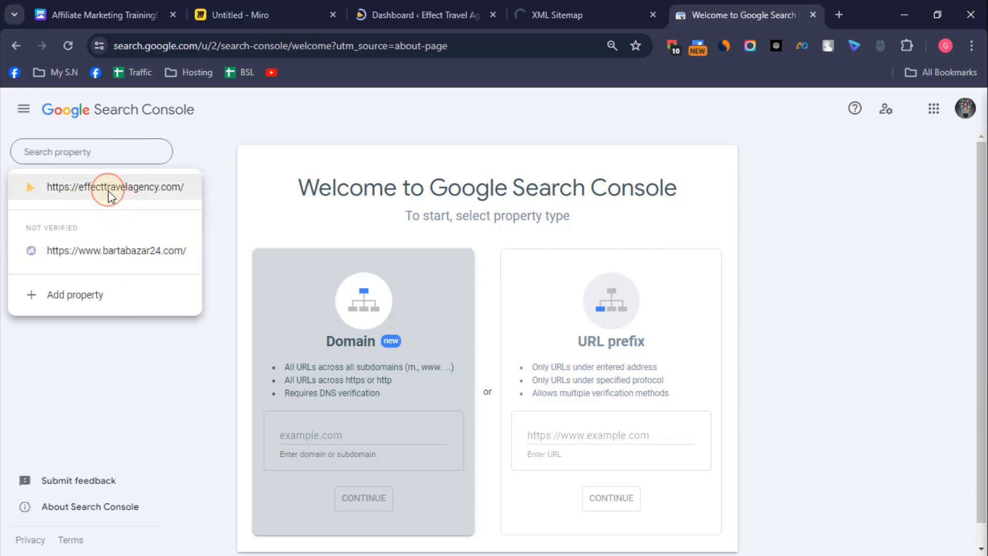
{"action": "left_click", "coordinate": [107, 189]}
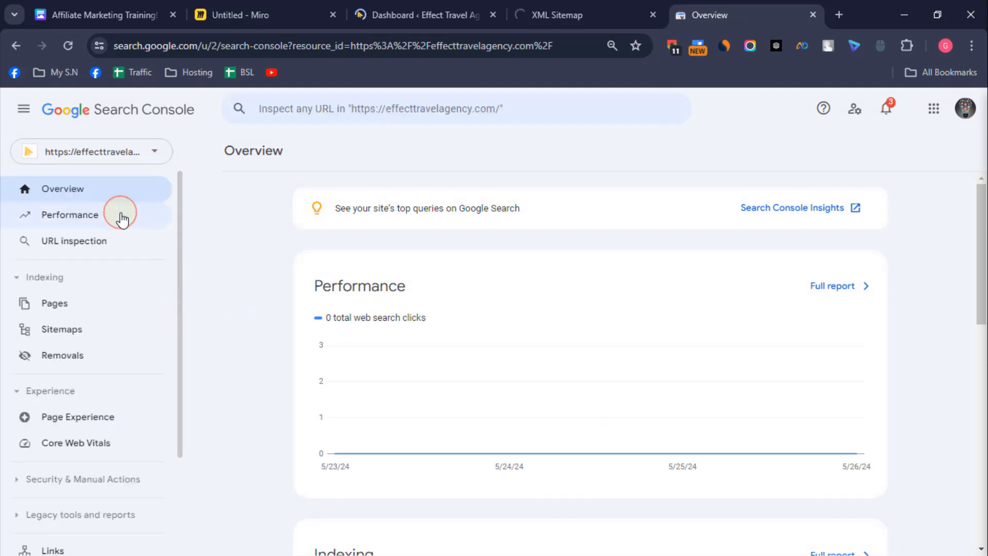
Step: Open the property's Sitemaps page with its new-sitemap field ready, and check the XML sitemap index and WordPress dashboard in their own tabs
{"action": "left_click", "coordinate": [73, 336]}
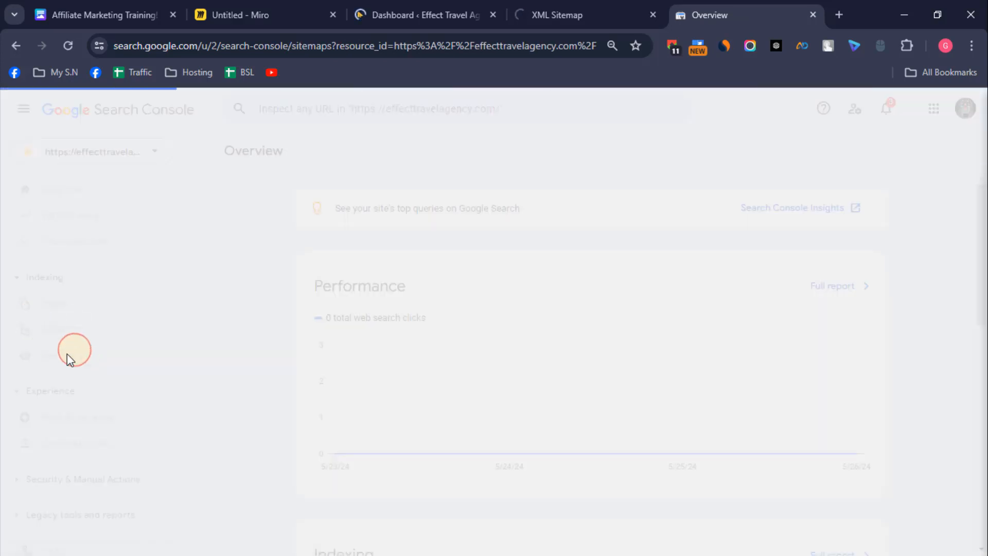
{"action": "left_click", "coordinate": [495, 250]}
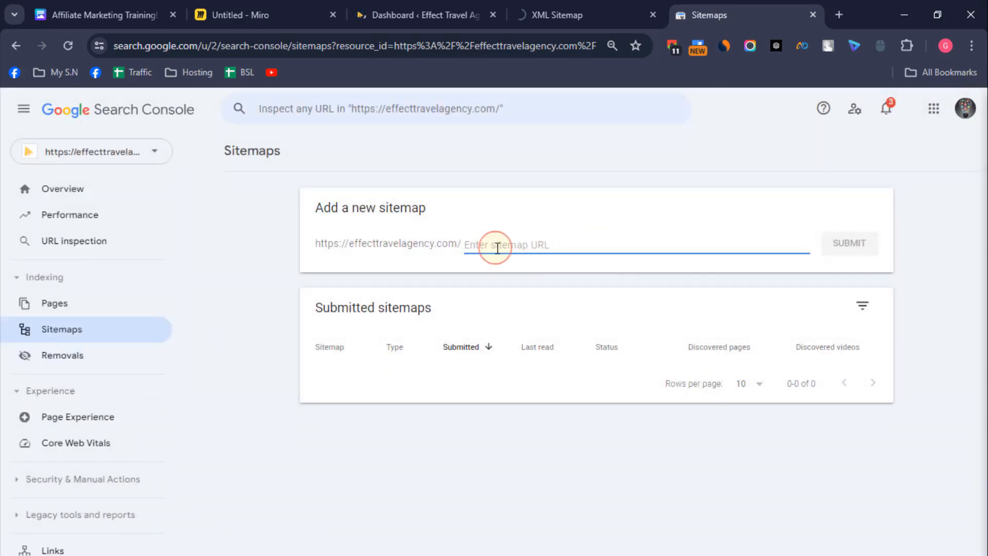
{"action": "left_click", "coordinate": [558, 13]}
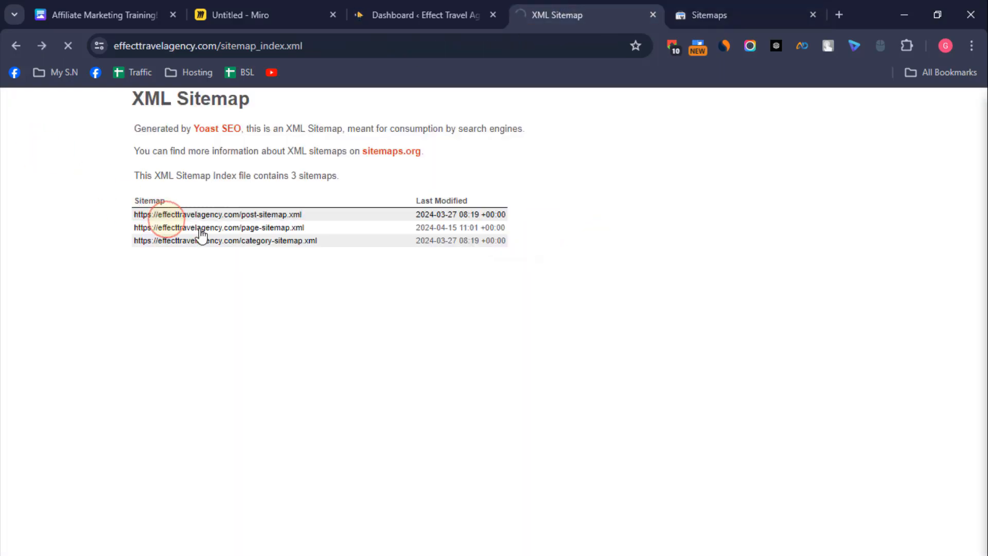
{"action": "left_click", "coordinate": [746, 9]}
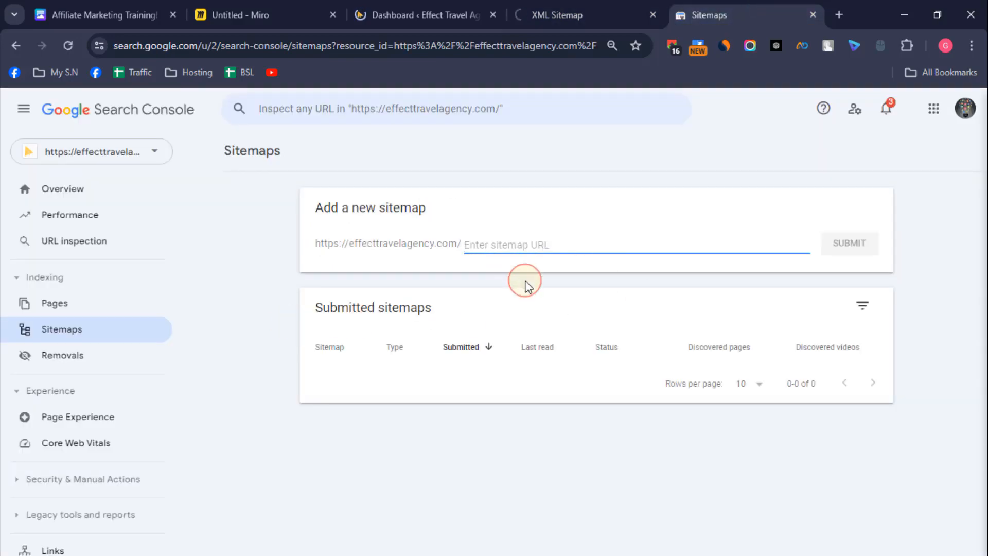
{"action": "left_click", "coordinate": [422, 14]}
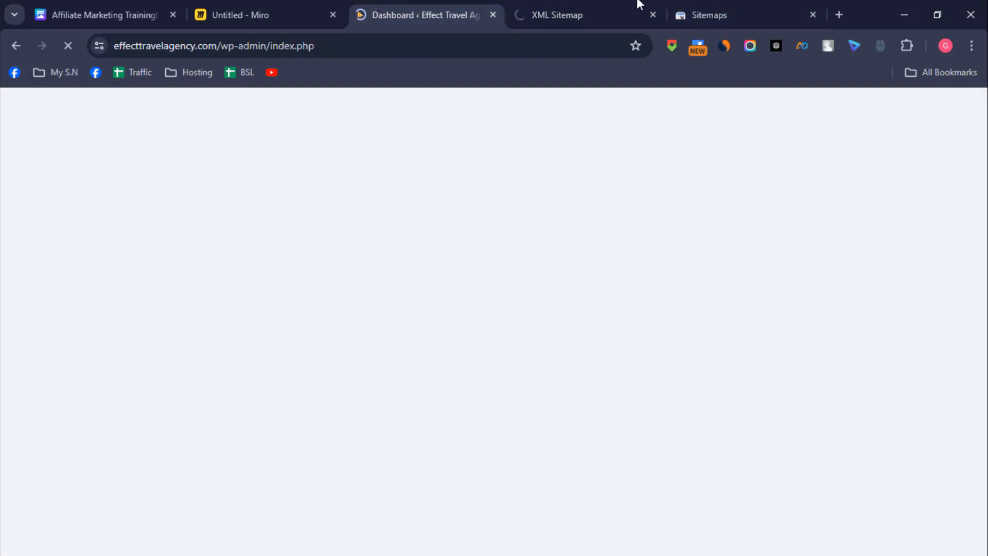
Step: Open the post sitemap from the XML sitemap index and copy the post-sitemap.xml part of its address
{"action": "left_click", "coordinate": [569, 4]}
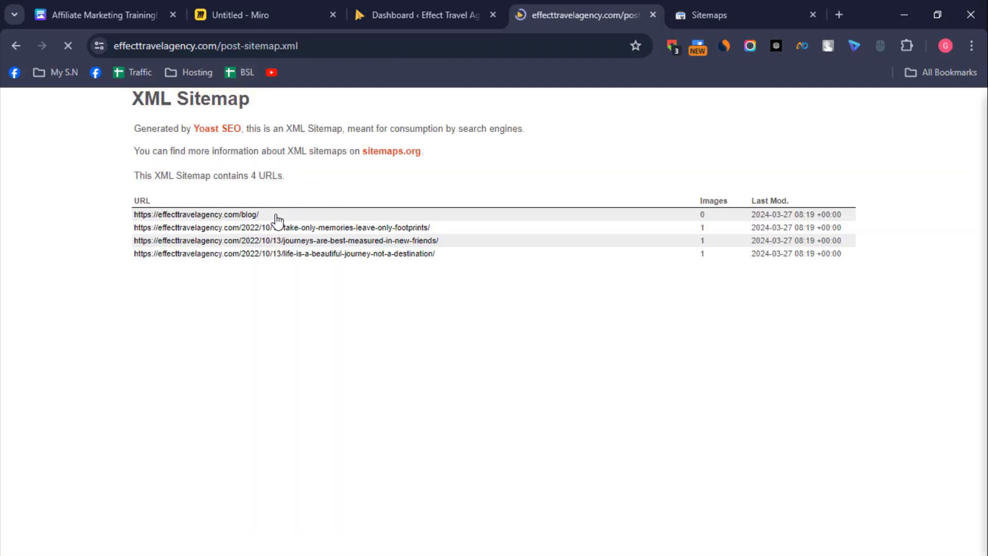
{"action": "left_click_drag", "start_coordinate": [220, 46], "coordinate": [299, 47]}
{"action": "right_click", "coordinate": [302, 45]}
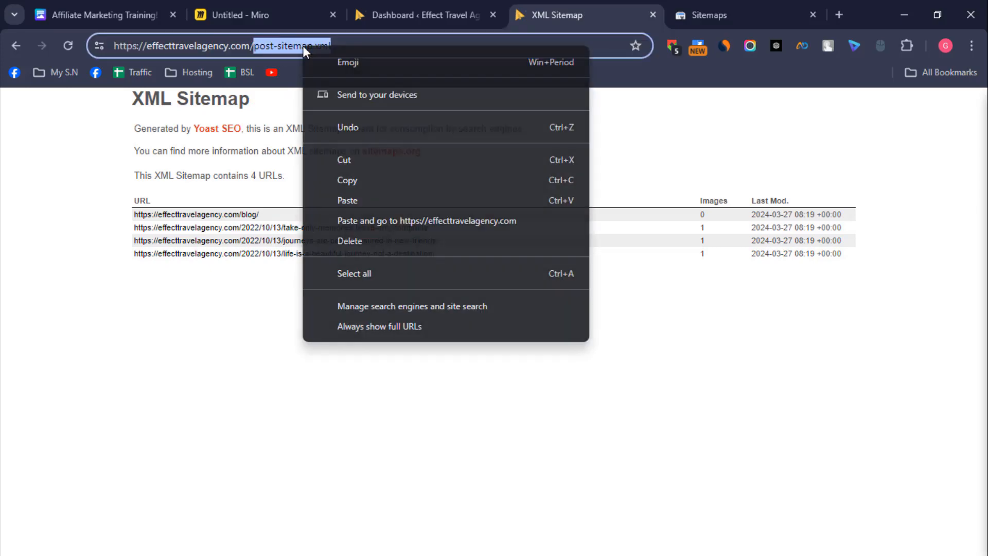
{"action": "left_click", "coordinate": [359, 181]}
Step: Submit post-sitemap.xml as a new sitemap in Search Console and dismiss the confirmation
{"action": "left_click", "coordinate": [748, 7]}
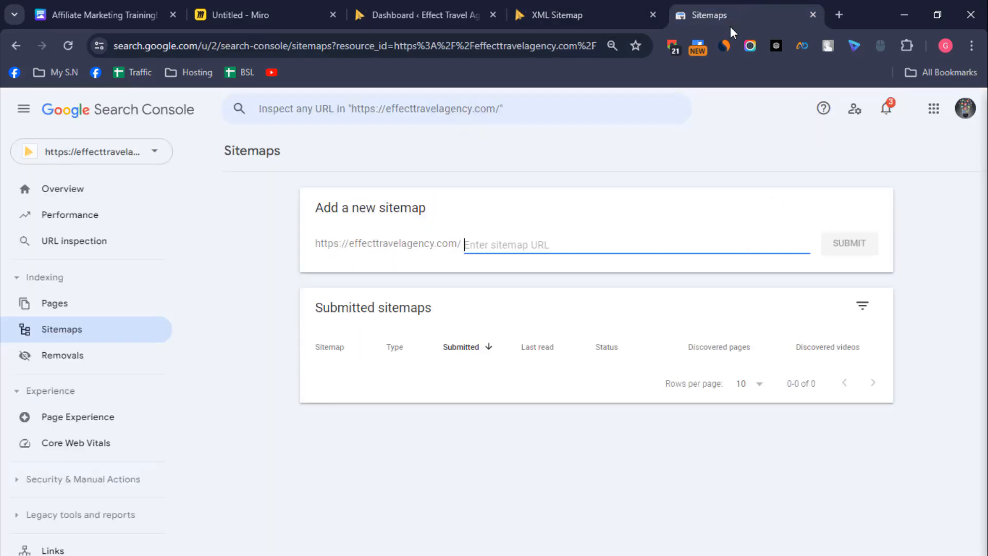
{"action": "right_click", "coordinate": [525, 248]}
{"action": "left_click", "coordinate": [575, 389]}
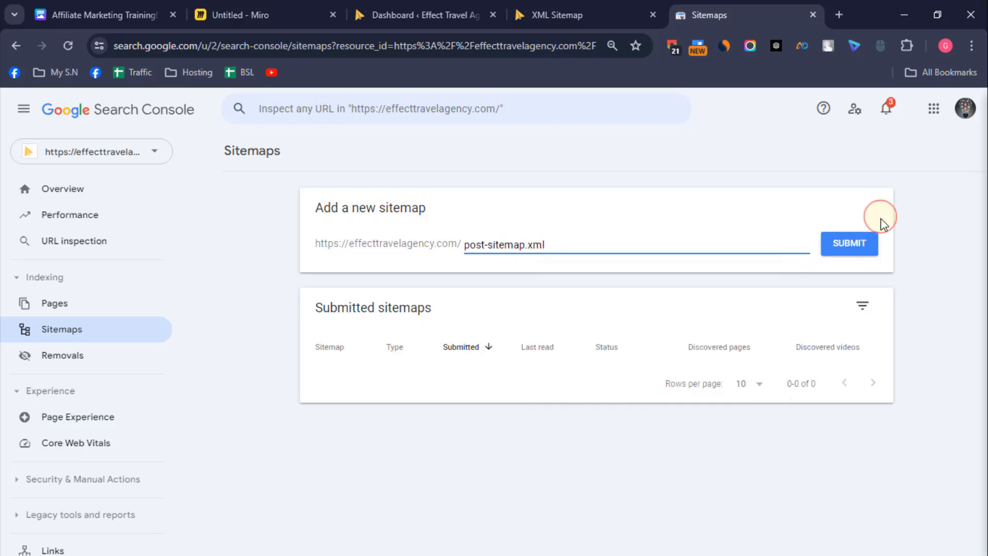
{"action": "left_click", "coordinate": [844, 246]}
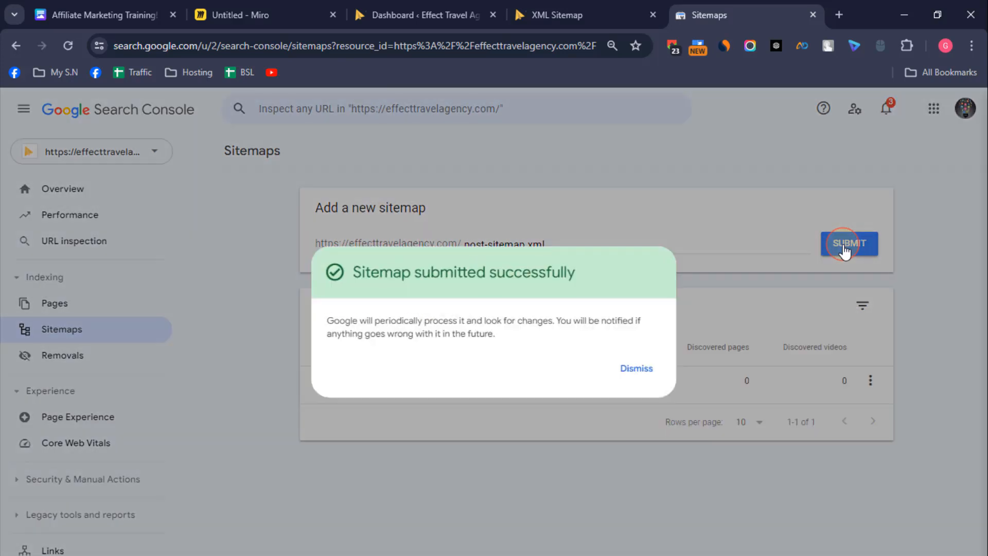
{"action": "left_click", "coordinate": [640, 367]}
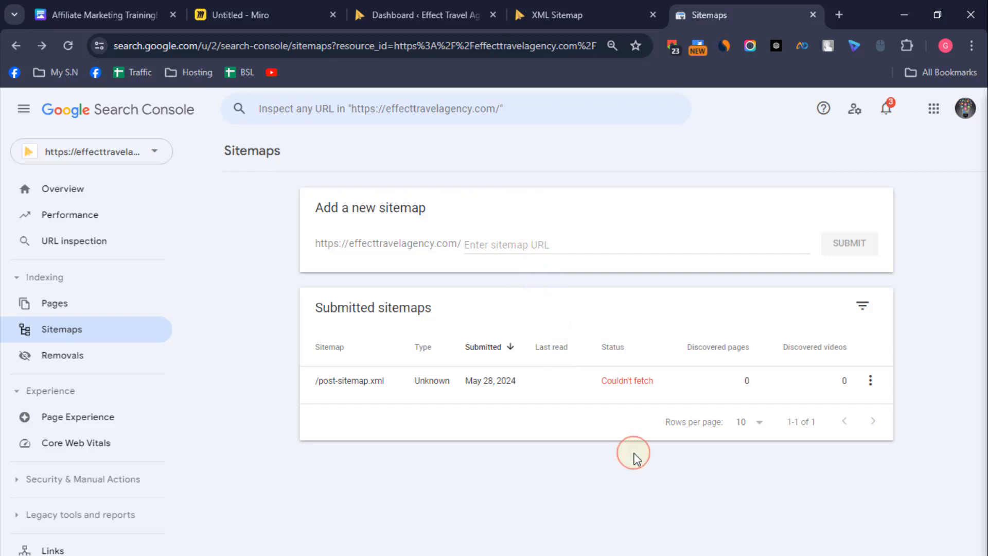
Step: Submit post-sitemap.xml a second time and close the confirmation message
{"action": "left_click", "coordinate": [529, 244]}
{"action": "key", "text": "ctrl+v"}
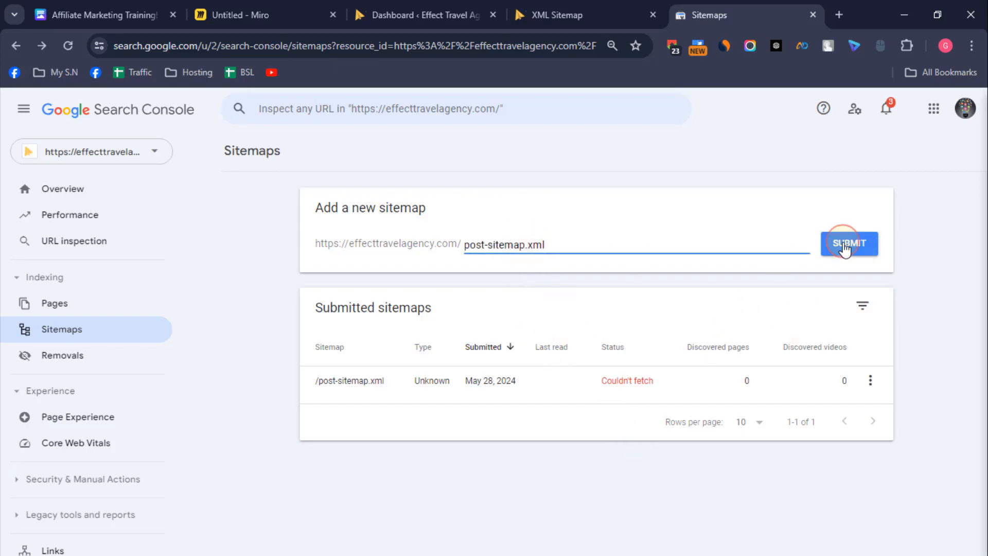
{"action": "left_click", "coordinate": [846, 245]}
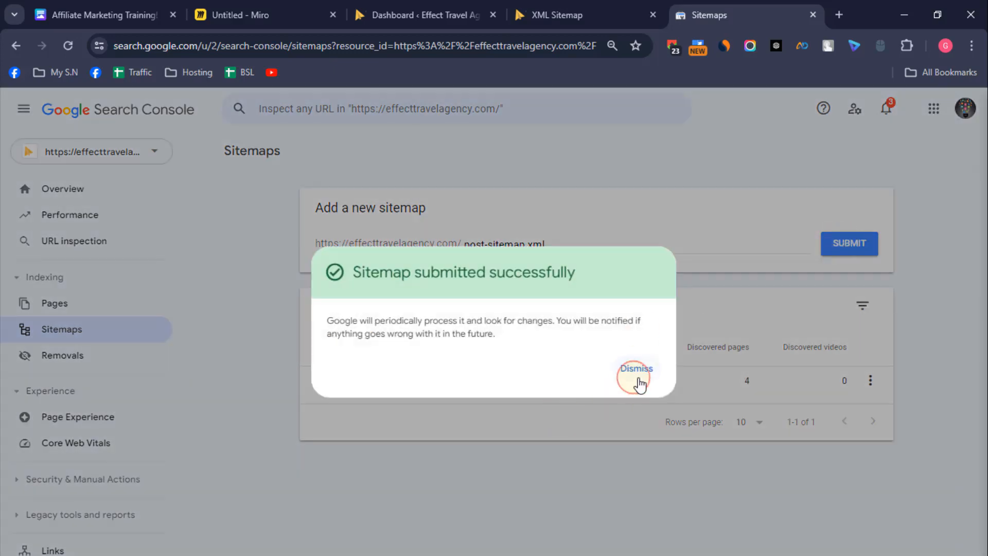
{"action": "left_click", "coordinate": [636, 373]}
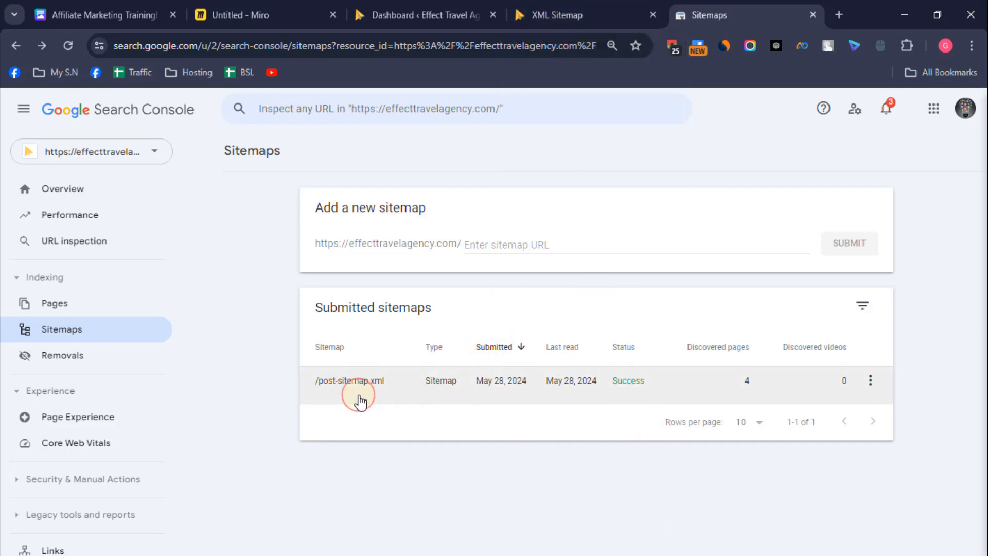
Step: Return to the XML sitemap index, open the page sitemap and copy the /page-sitemap.xml part of its address
{"action": "left_click", "coordinate": [581, 7]}
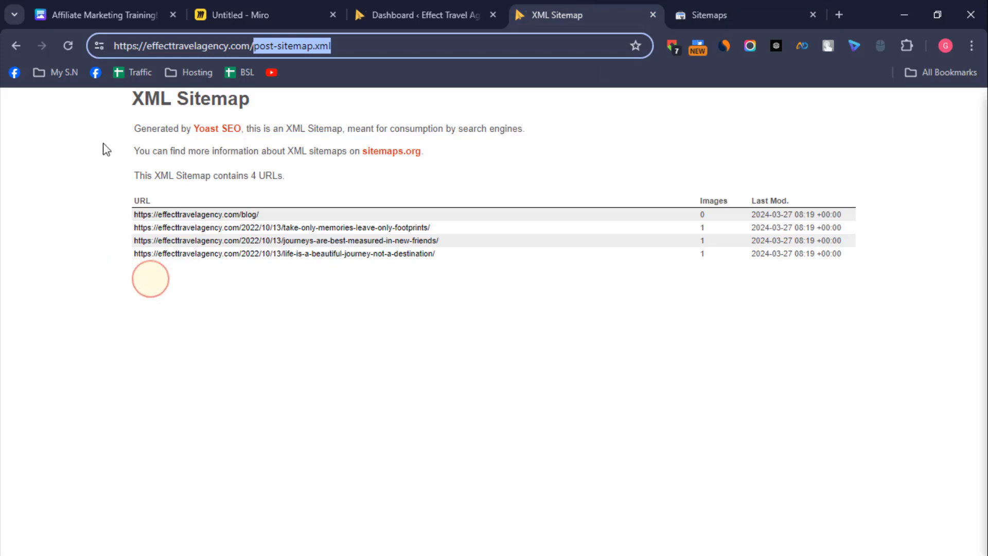
{"action": "left_click", "coordinate": [17, 44]}
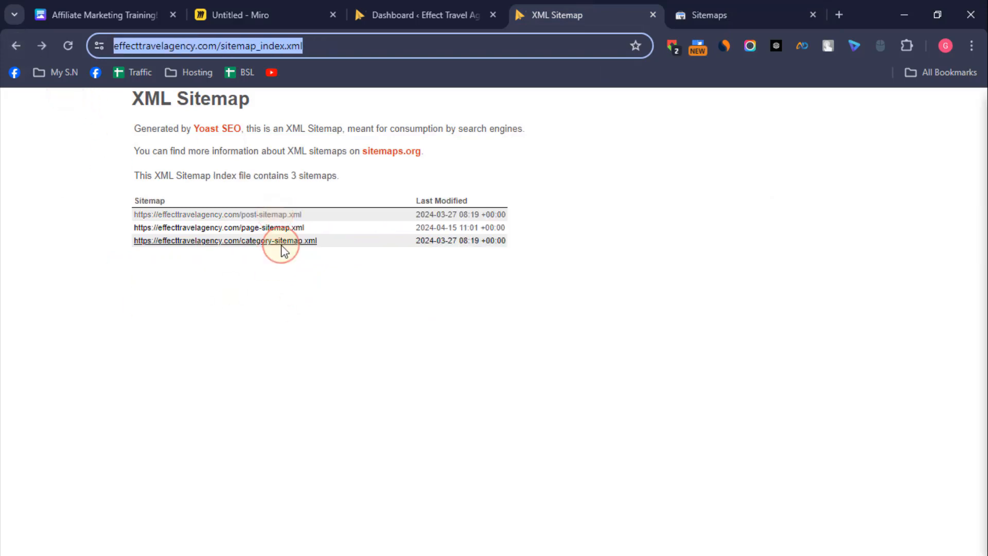
{"action": "left_click", "coordinate": [255, 229]}
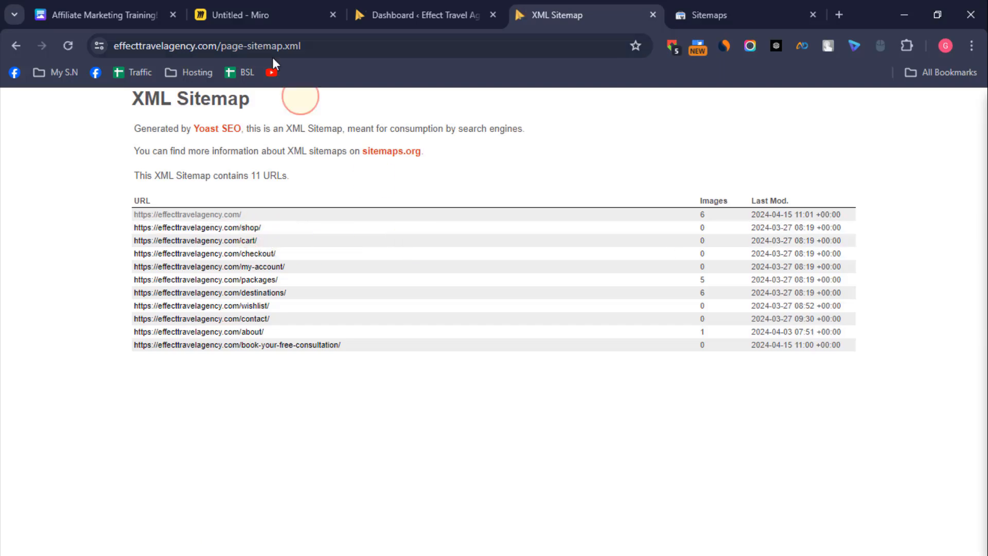
{"action": "left_click_drag", "start_coordinate": [221, 46], "coordinate": [301, 47]}
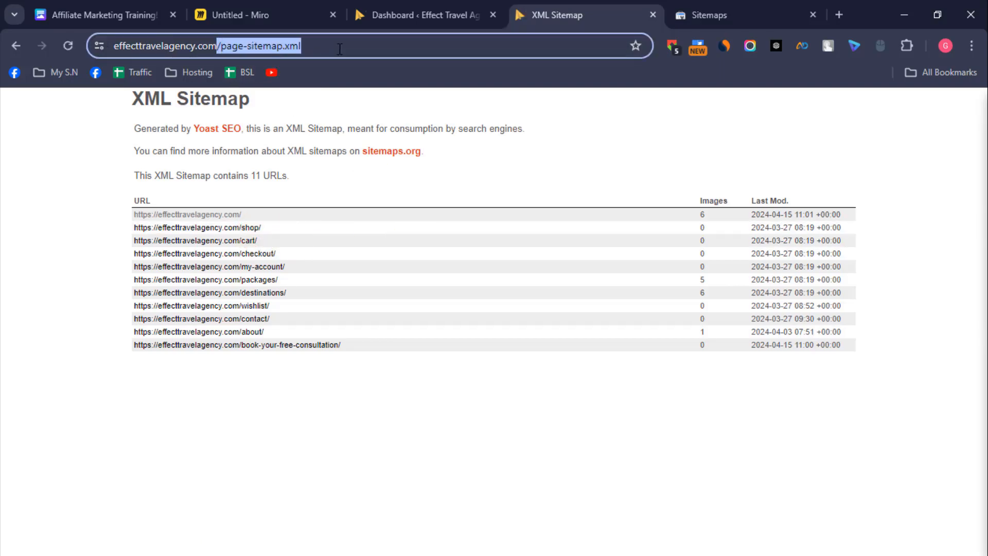
{"action": "right_click", "coordinate": [288, 48]}
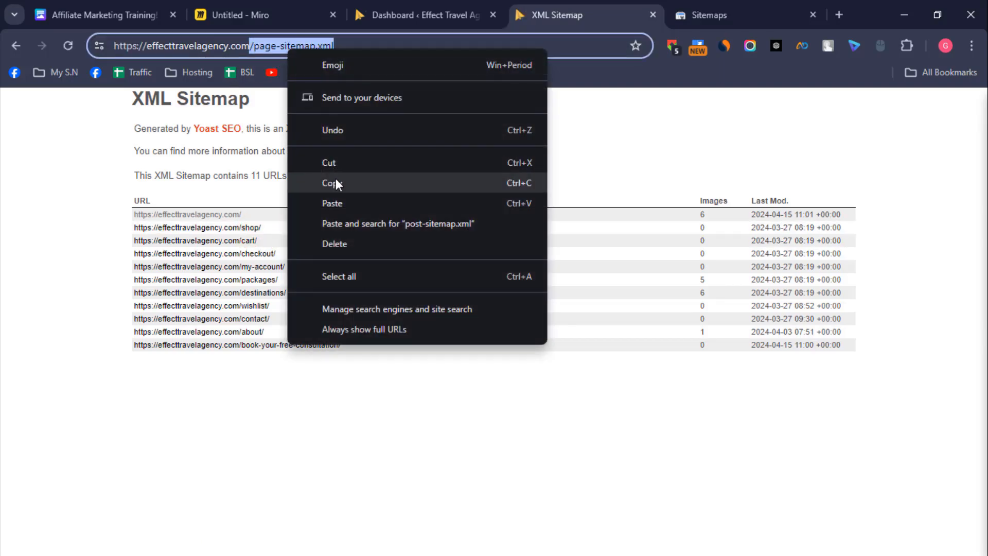
{"action": "left_click", "coordinate": [335, 180]}
Step: Enter the copied page sitemap path in Search Console without its leading slash, submit page-sitemap.xml and dismiss the confirmation
{"action": "left_click", "coordinate": [730, 14]}
{"action": "left_click", "coordinate": [503, 240]}
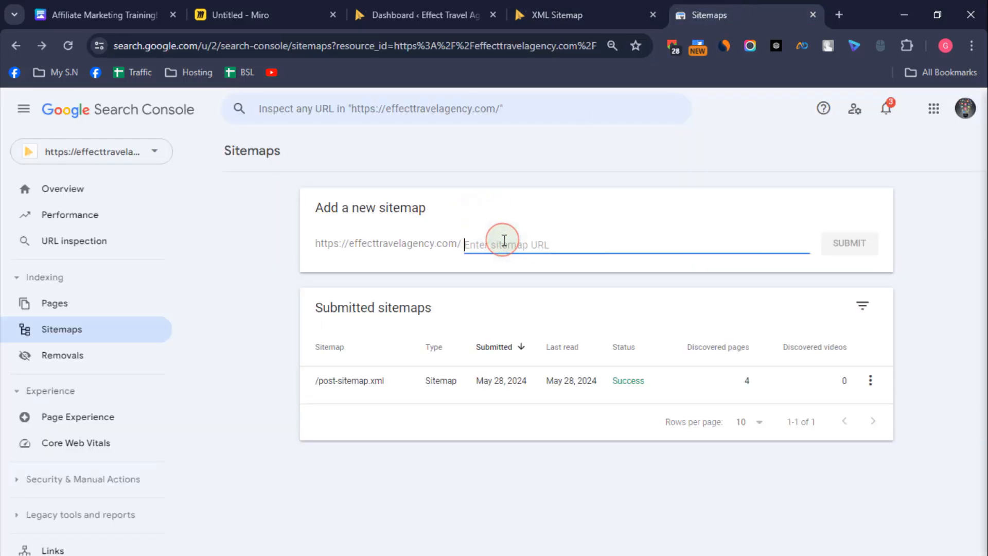
{"action": "right_click", "coordinate": [502, 238]}
{"action": "left_click", "coordinate": [564, 378]}
{"action": "left_click", "coordinate": [481, 241]}
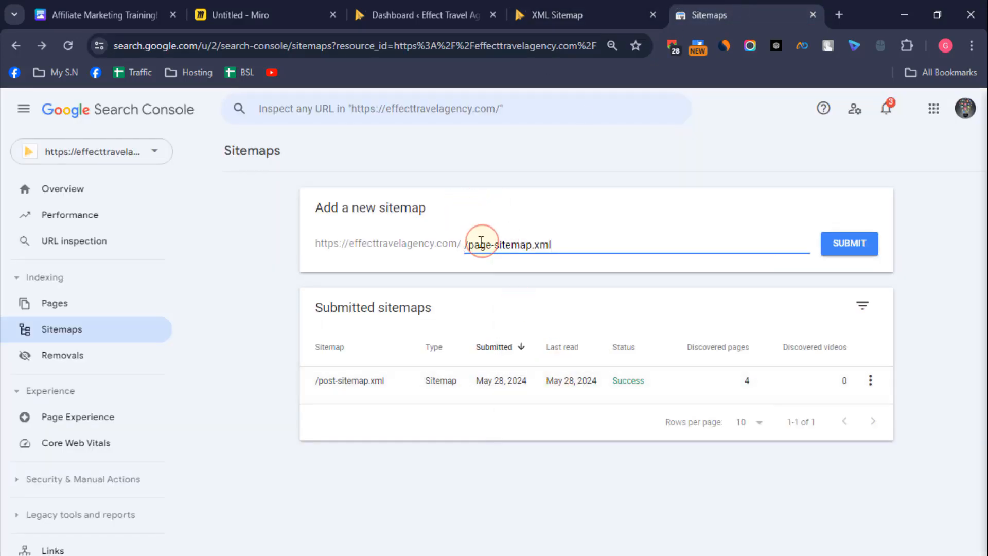
{"action": "left_click", "coordinate": [468, 245]}
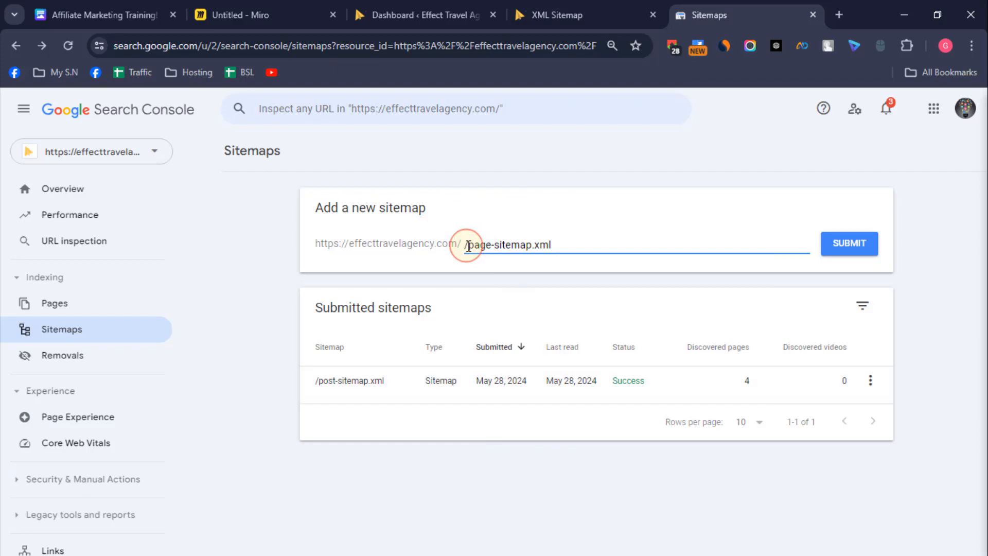
{"action": "left_click", "coordinate": [854, 248]}
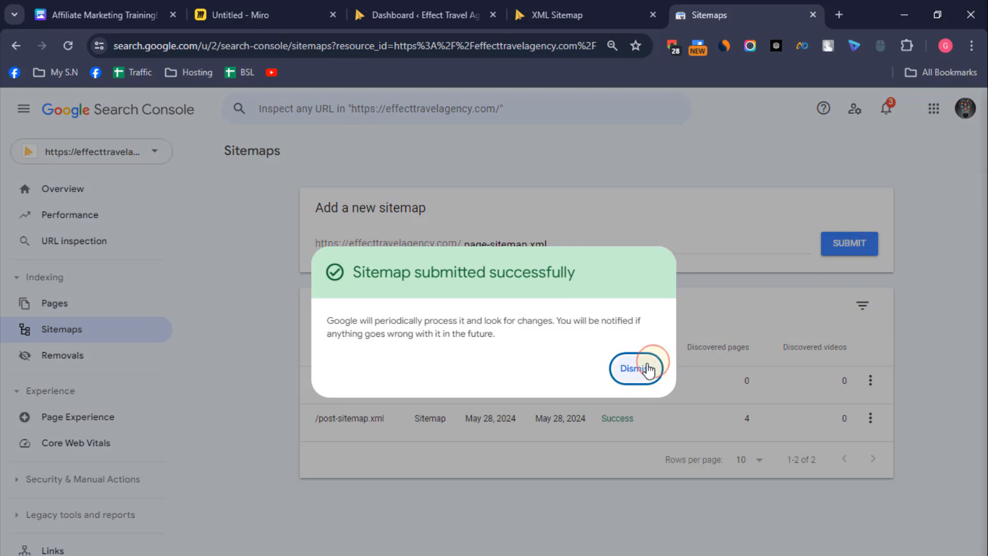
{"action": "left_click", "coordinate": [640, 365]}
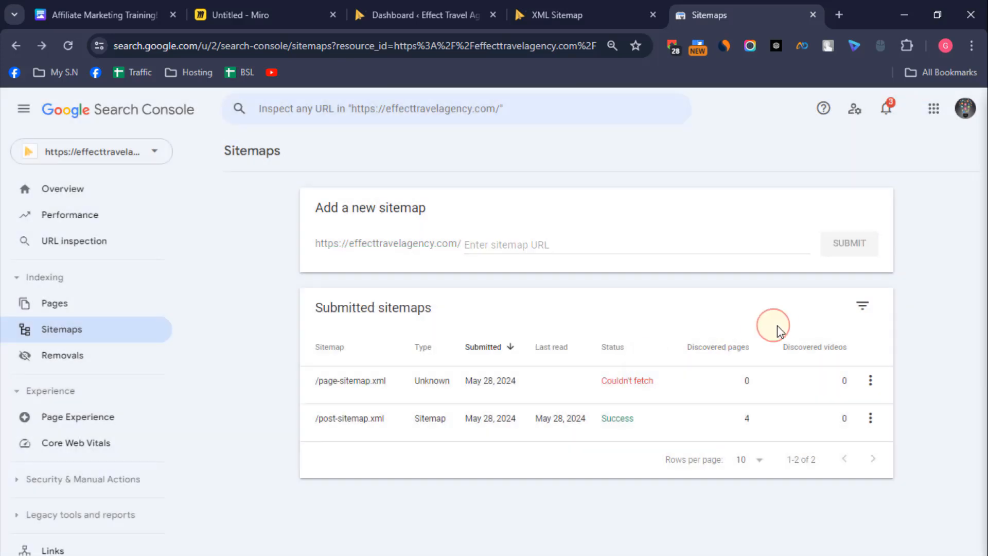
Step: Submit page-sitemap.xml a second time, without the leading slash, and dismiss the confirmation
{"action": "left_click", "coordinate": [511, 244]}
{"action": "right_click", "coordinate": [511, 244]}
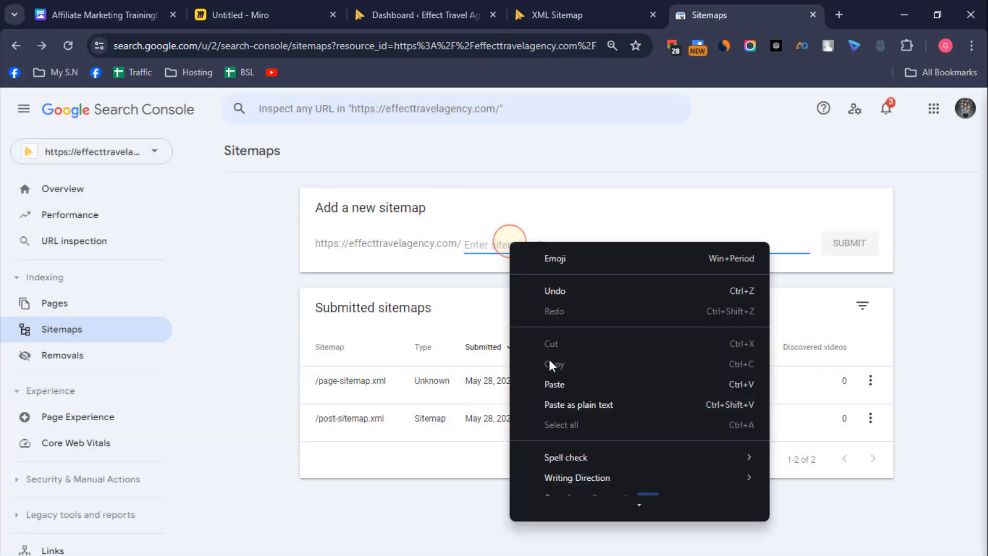
{"action": "left_click", "coordinate": [565, 384]}
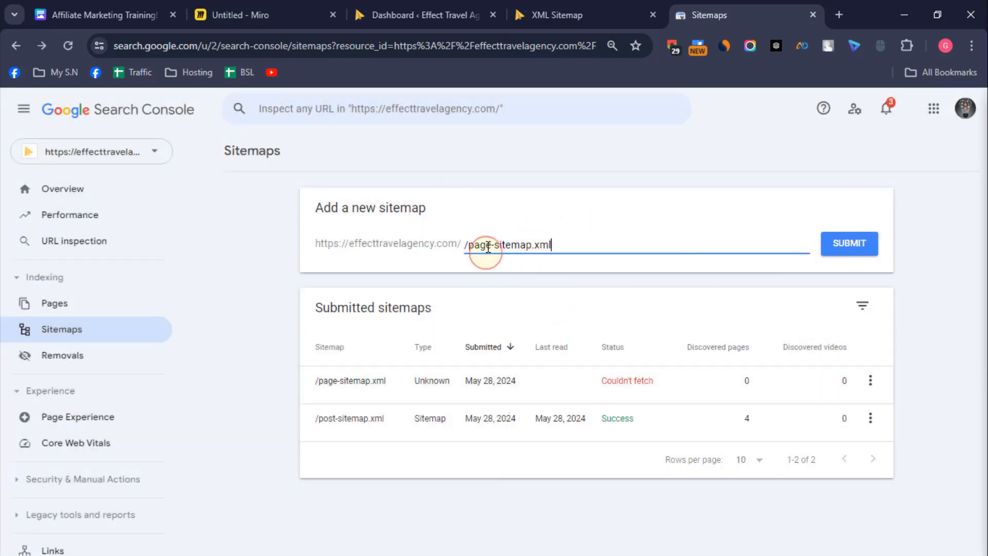
{"action": "left_click", "coordinate": [850, 246]}
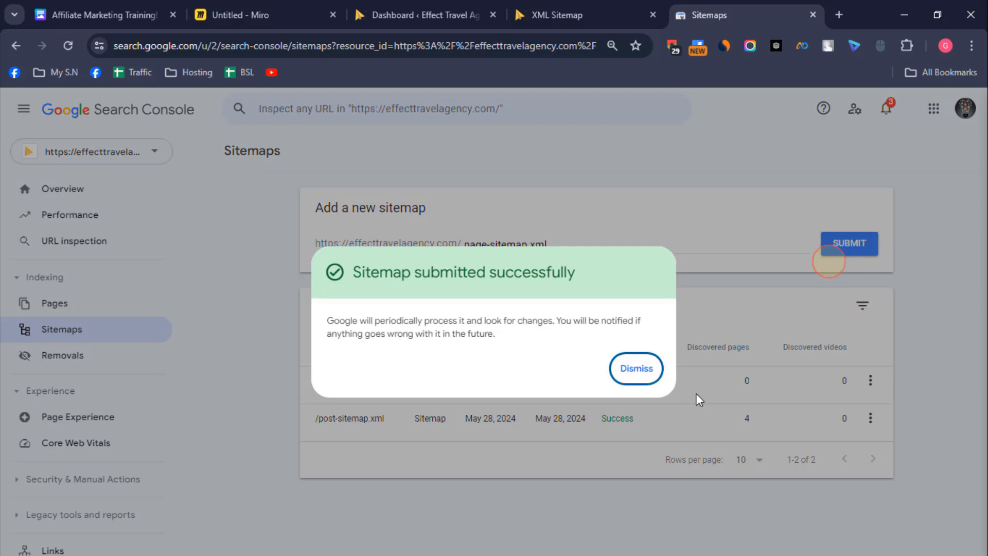
{"action": "left_click", "coordinate": [633, 368]}
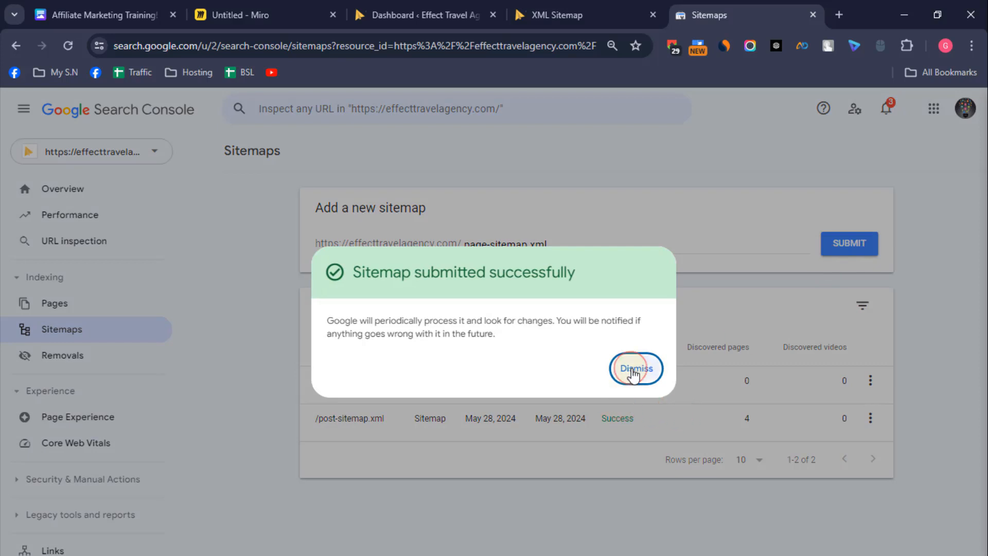
Step: Paste the page sitemap path once more, remove its leading slash, and submit page-sitemap.xml a third time
{"action": "left_click", "coordinate": [502, 245]}
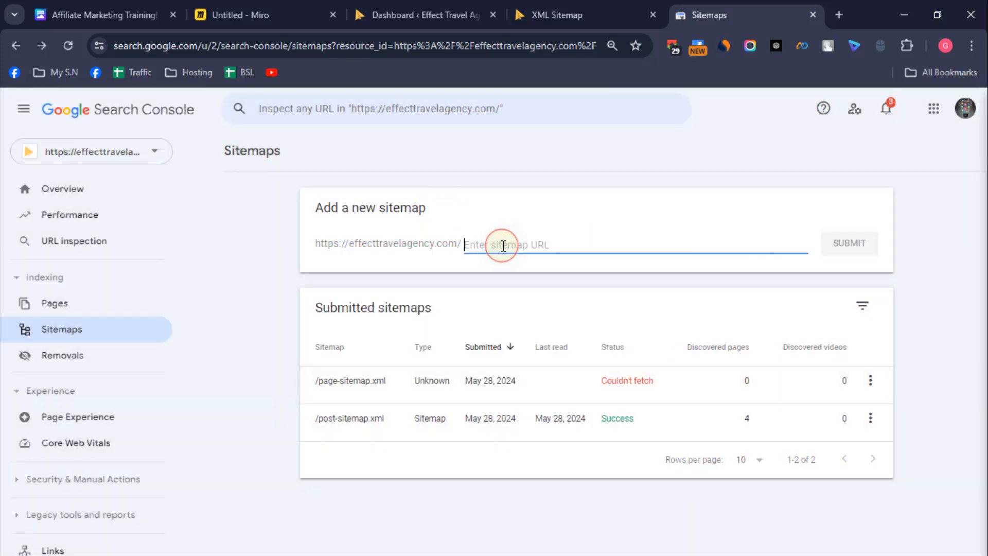
{"action": "right_click", "coordinate": [501, 245]}
{"action": "left_click", "coordinate": [547, 385]}
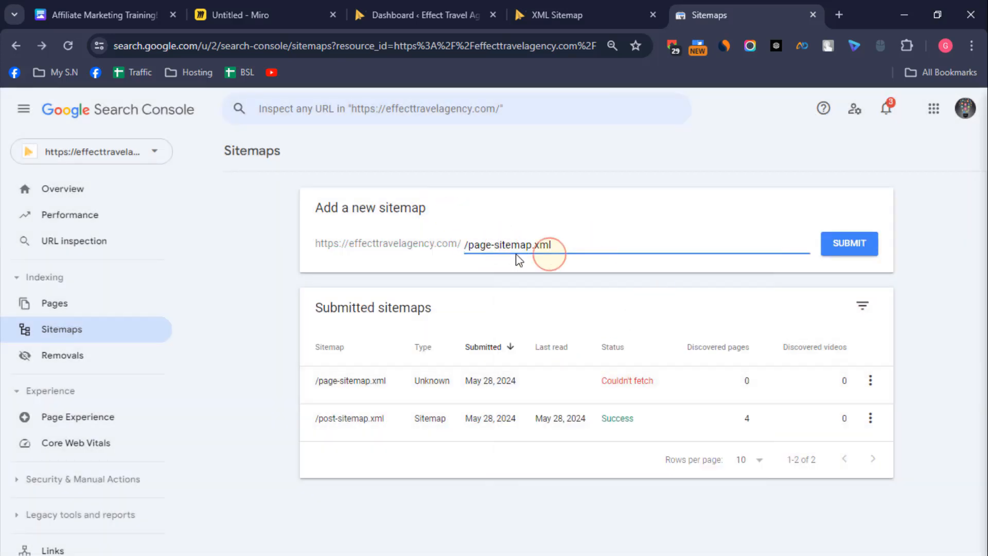
{"action": "left_click", "coordinate": [472, 246]}
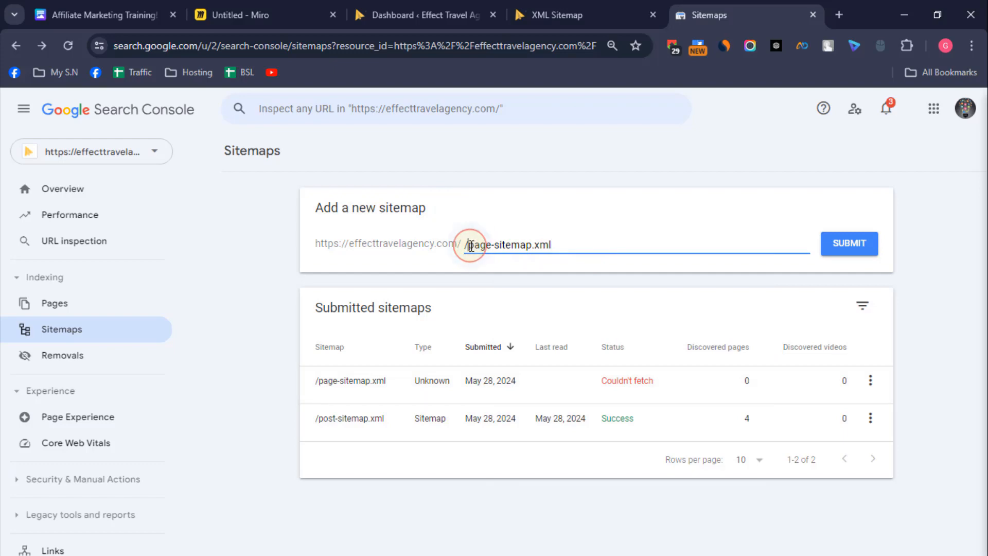
{"action": "key", "text": "BackSpace"}
{"action": "left_click", "coordinate": [842, 245]}
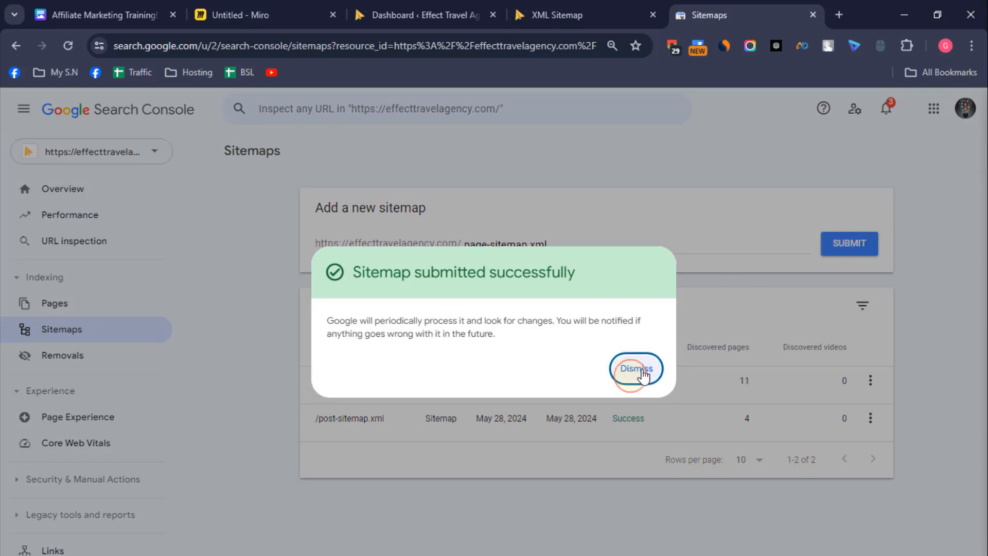
{"action": "left_click", "coordinate": [637, 369]}
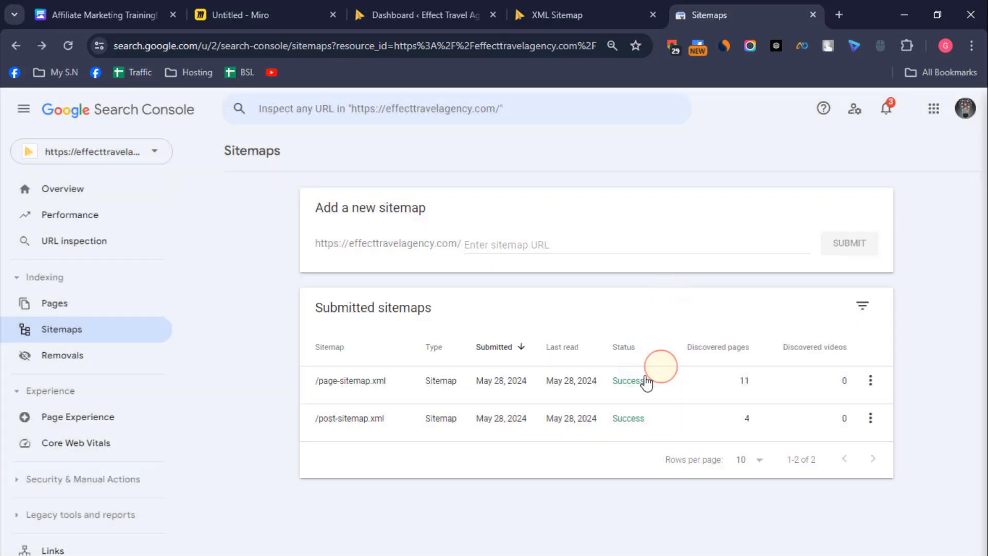
Step: Return to the XML sitemap index, open the category sitemap and copy the category-sitemap.xml part of its address
{"action": "left_click", "coordinate": [600, 2]}
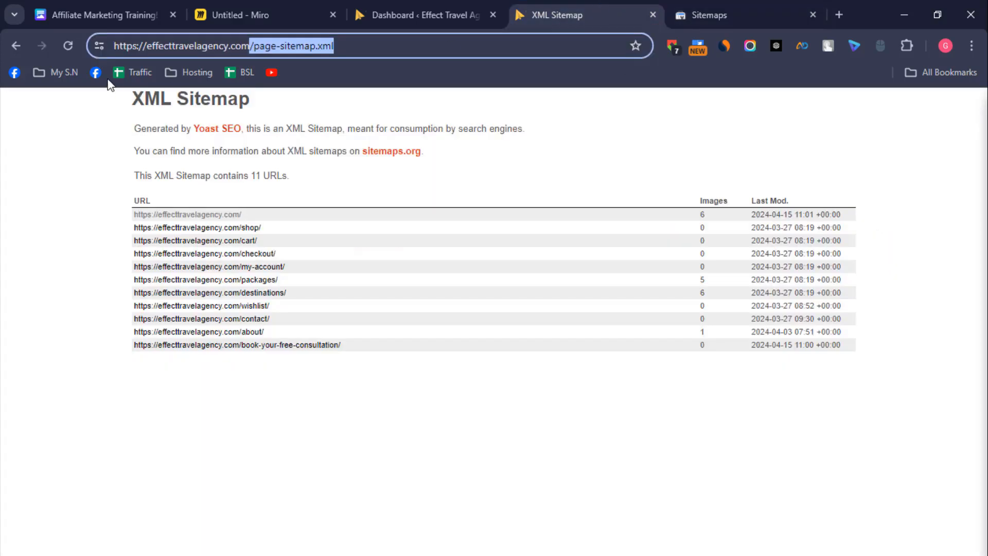
{"action": "left_click", "coordinate": [13, 51]}
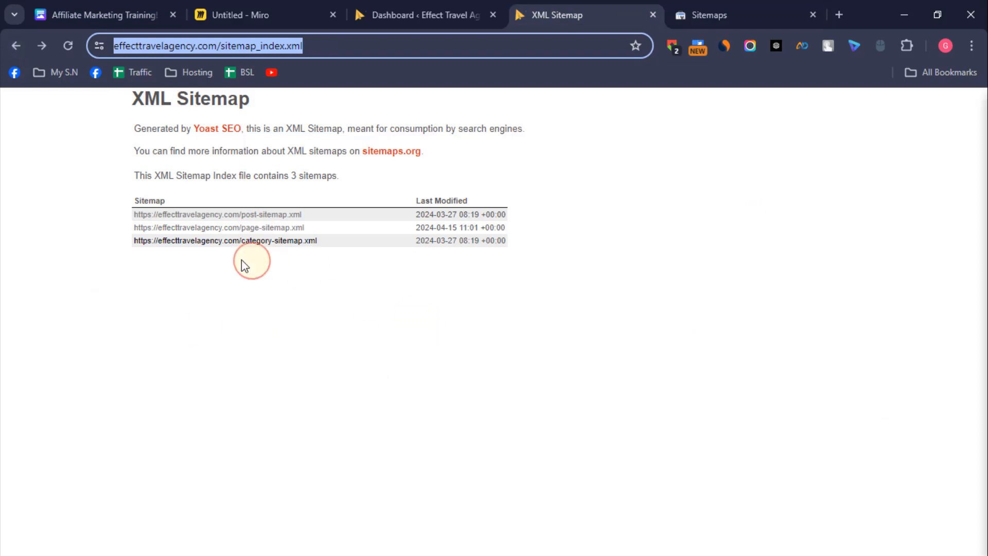
{"action": "left_click", "coordinate": [266, 241]}
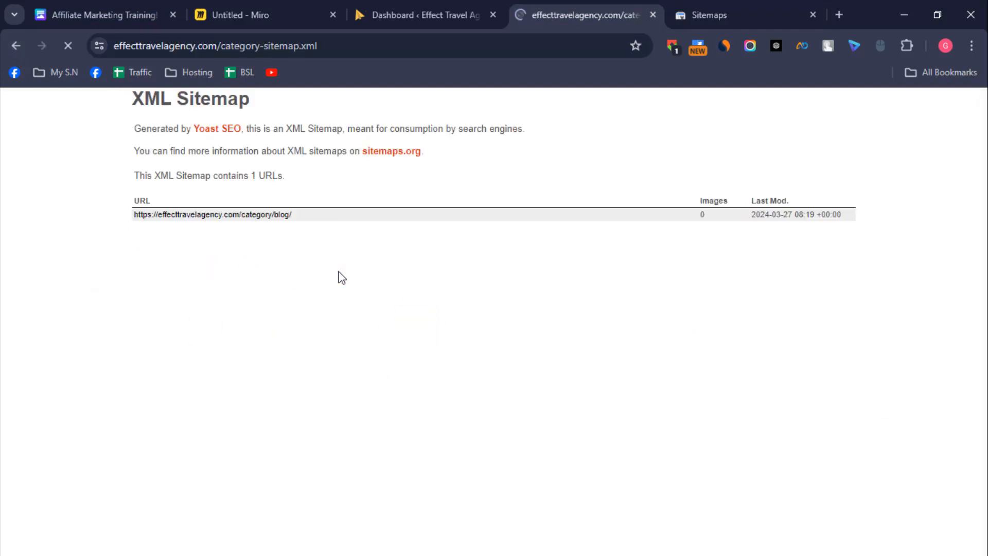
{"action": "left_click_drag", "start_coordinate": [222, 46], "coordinate": [317, 48]}
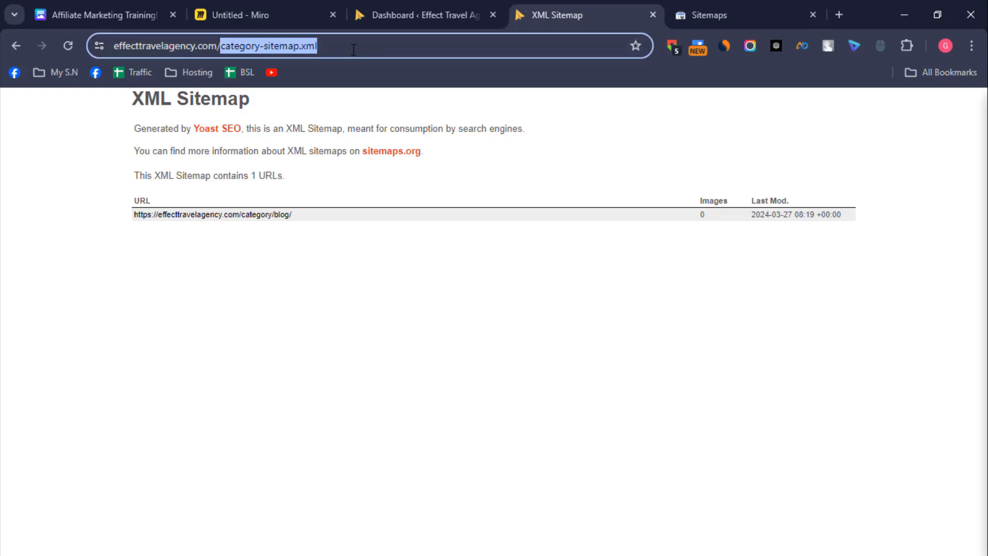
{"action": "right_click", "coordinate": [316, 48]}
{"action": "left_click", "coordinate": [453, 182]}
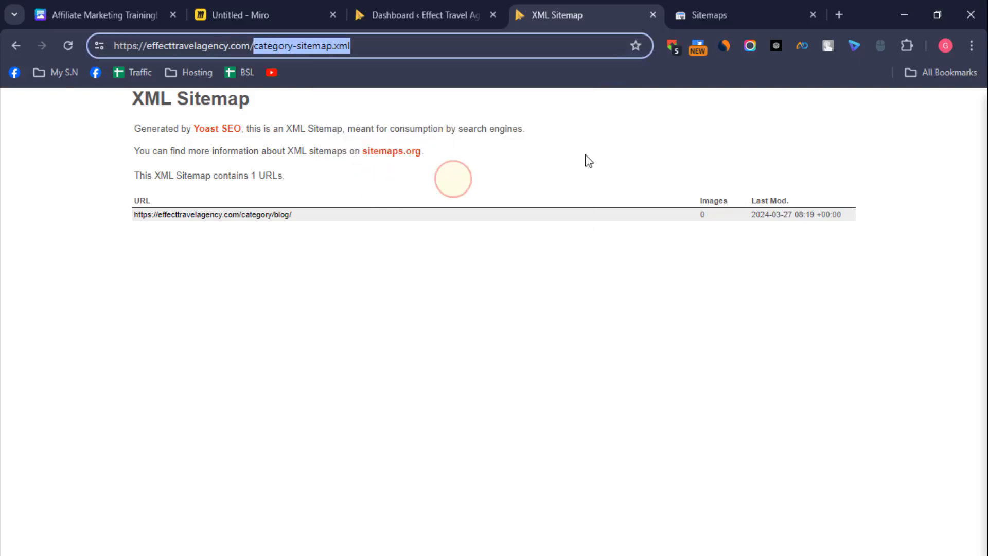
Step: Switch to Search Console, submit category-sitemap.xml as a new sitemap and dismiss the confirmation
{"action": "left_click", "coordinate": [729, 9]}
{"action": "left_click", "coordinate": [530, 244]}
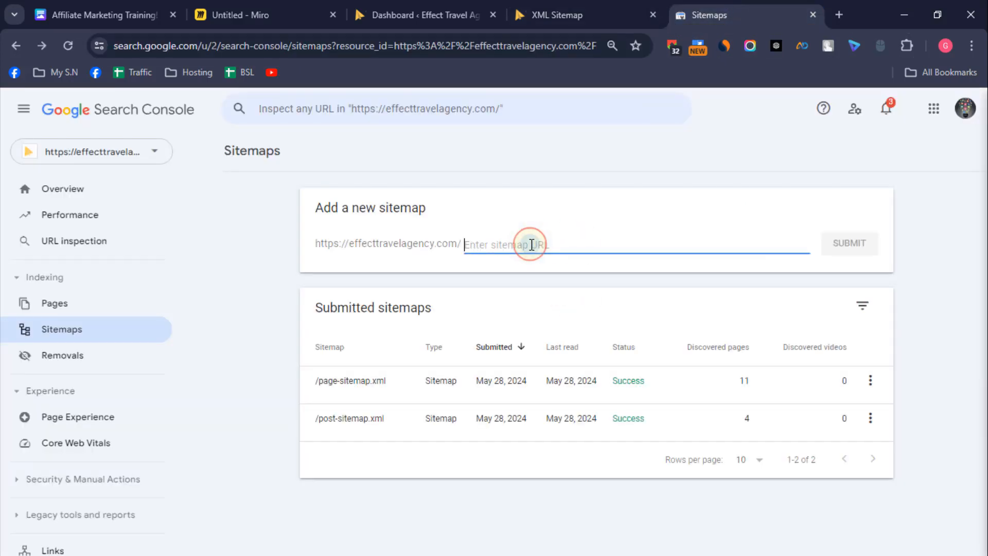
{"action": "right_click", "coordinate": [530, 243]}
{"action": "left_click", "coordinate": [576, 386]}
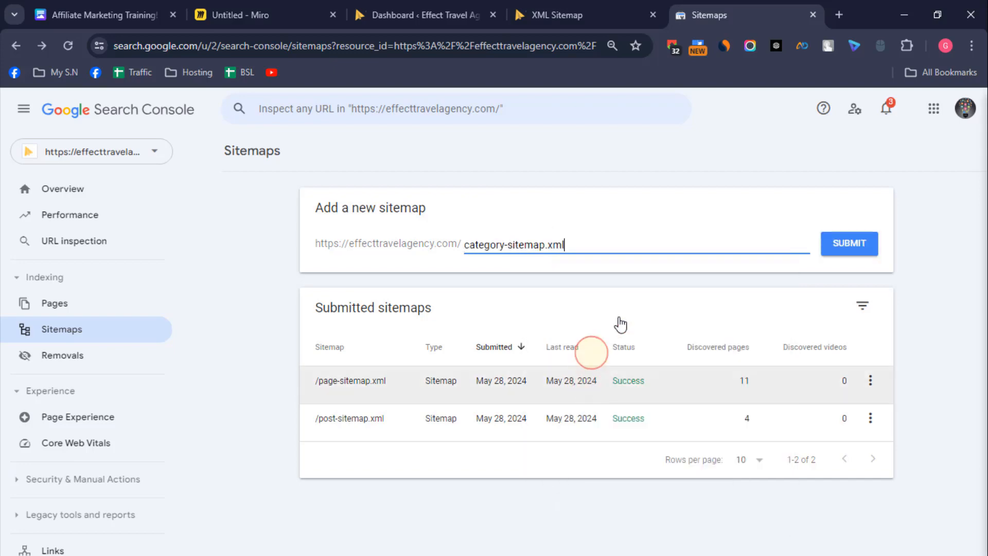
{"action": "left_click", "coordinate": [839, 251]}
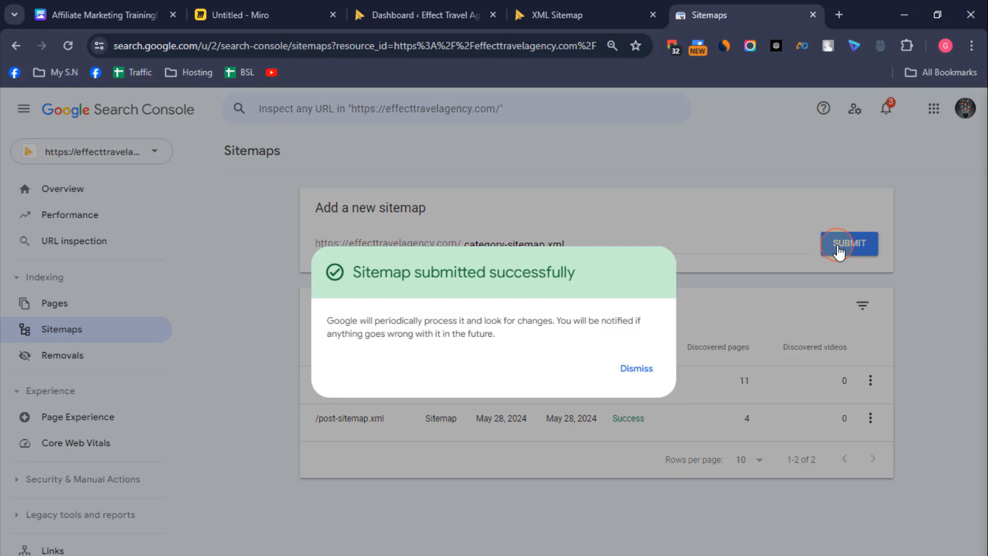
{"action": "left_click", "coordinate": [634, 368]}
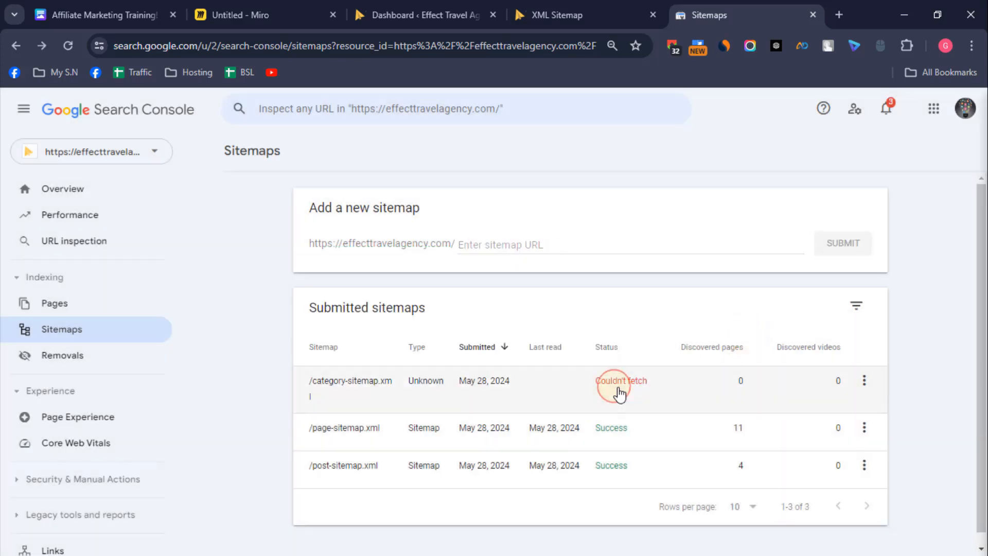
Step: Submit category-sitemap.xml a second time and dismiss the confirmation
{"action": "left_click", "coordinate": [503, 245]}
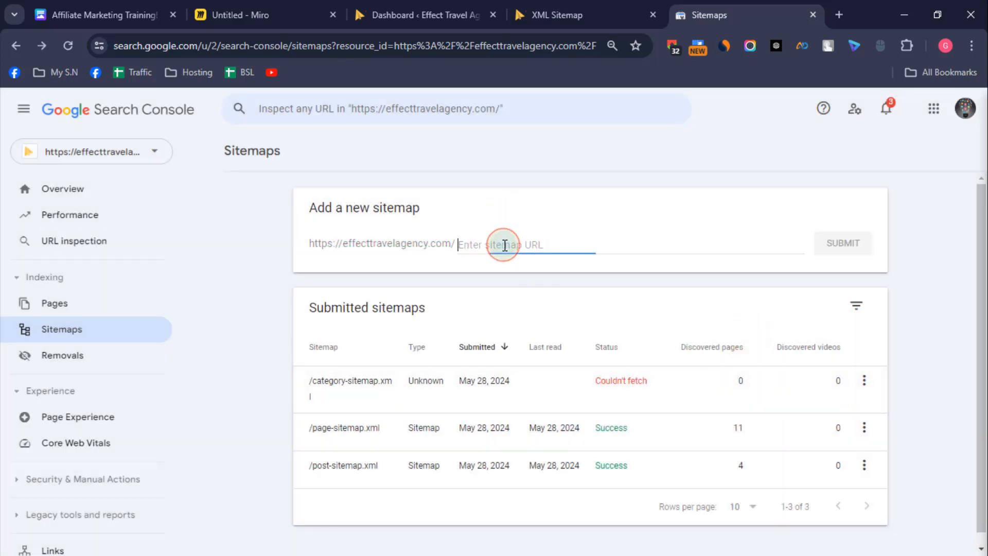
{"action": "right_click", "coordinate": [503, 244]}
{"action": "left_click", "coordinate": [564, 387]}
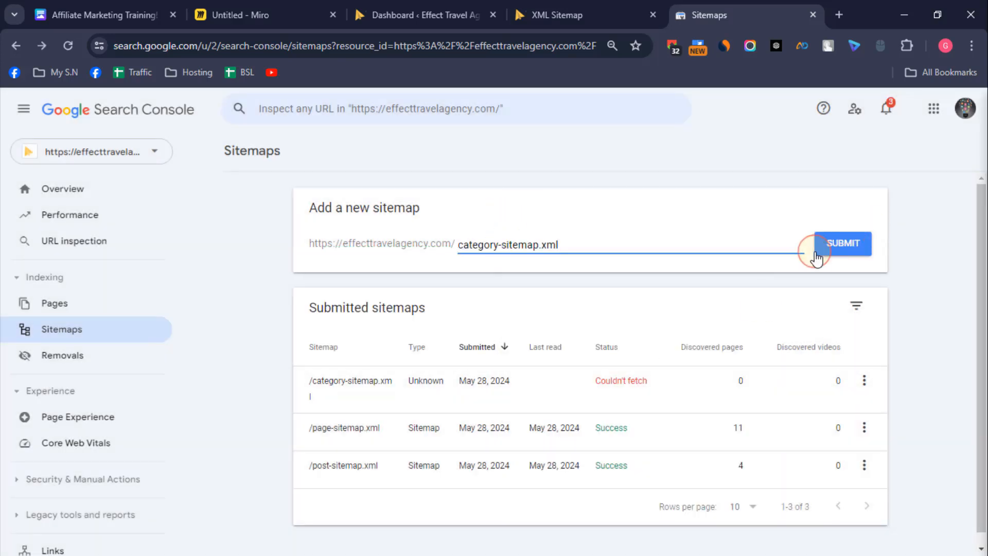
{"action": "left_click", "coordinate": [844, 244]}
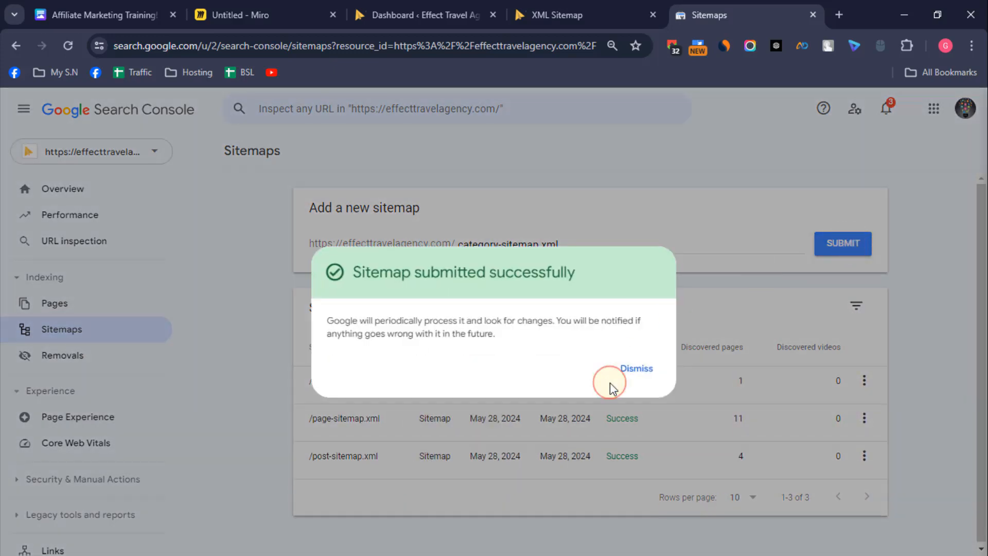
{"action": "left_click", "coordinate": [634, 369]}
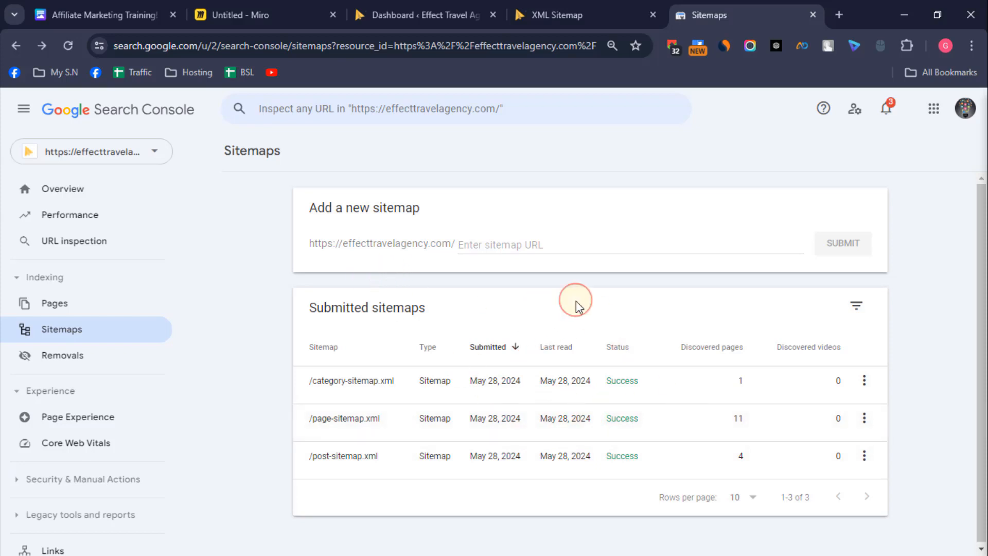
{"action": "left_click", "coordinate": [417, 8]}
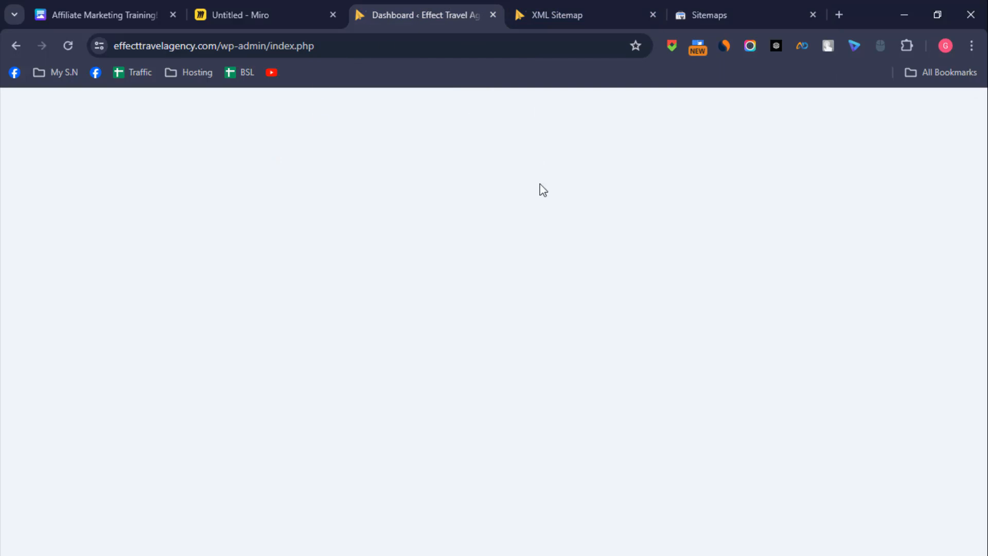
{"action": "left_click", "coordinate": [564, 4]}
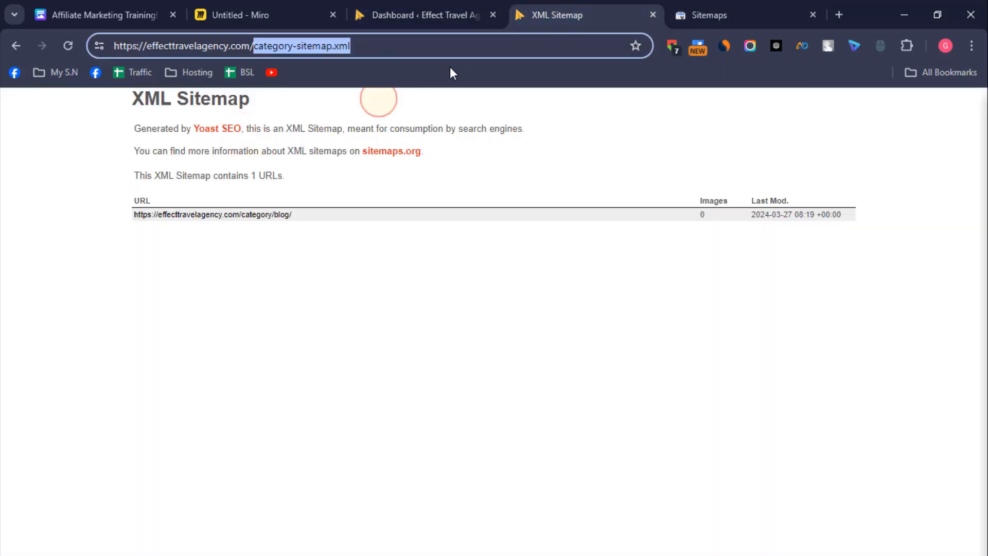
{"action": "left_click", "coordinate": [741, 4]}
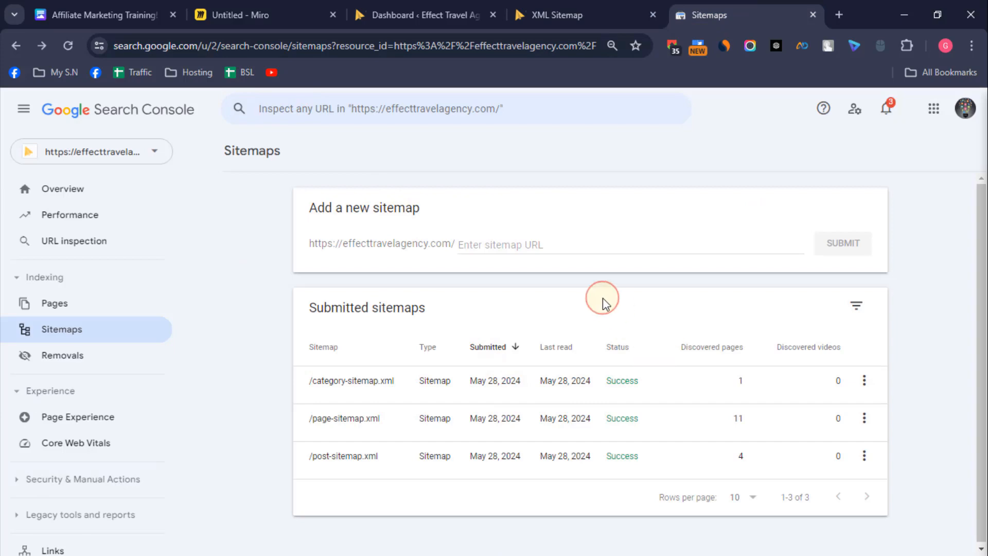
{"action": "left_click", "coordinate": [453, 5]}
{"action": "left_click", "coordinate": [604, 3]}
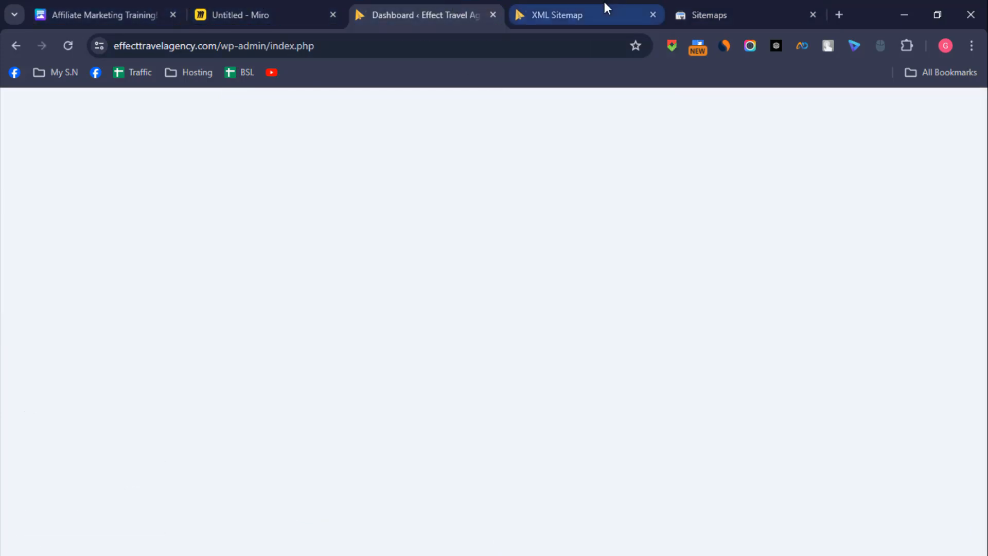
Step: Switch to the Affiliate Marketing Training document in Canva and mark XML Sitemap Optimization as done in the Technical SEO checklist
{"action": "left_click", "coordinate": [106, 2]}
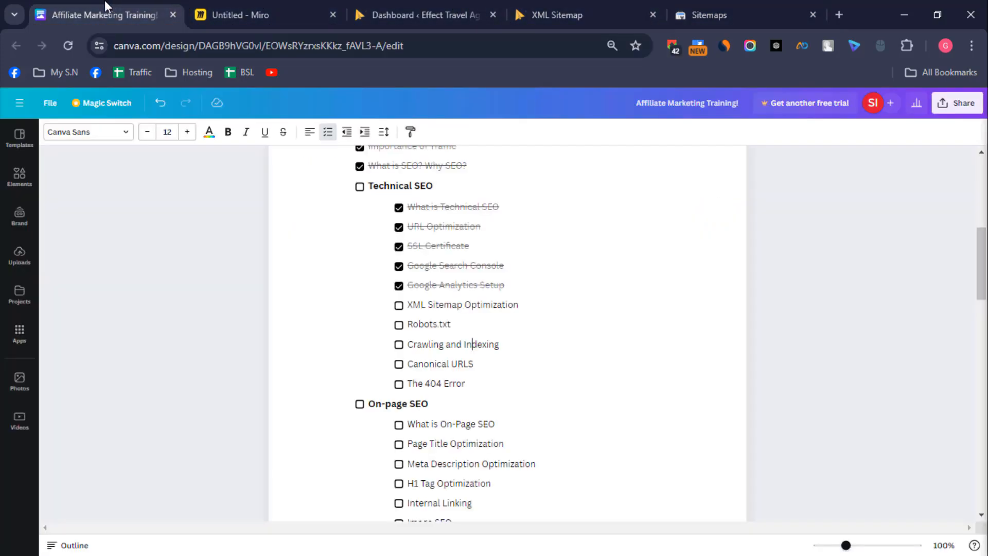
{"action": "left_click", "coordinate": [399, 306]}
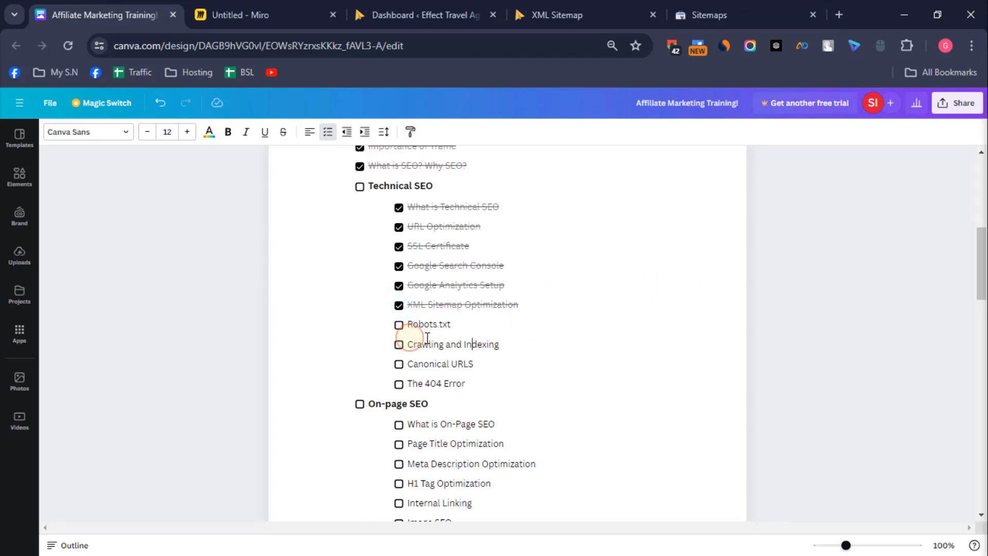